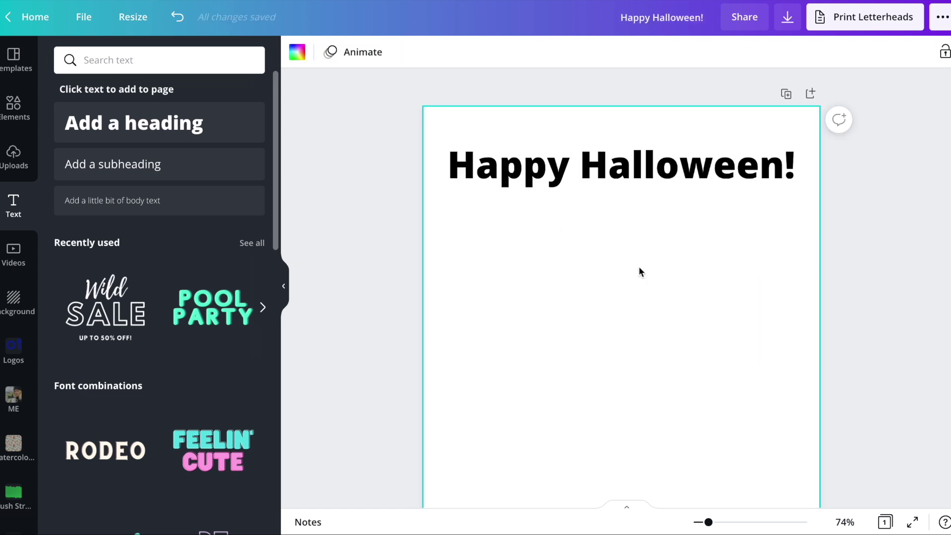
Look through the fonts available for the "Happy Halloween!" heading, including the uploaded, popular and English fonts
left_click(618, 176)
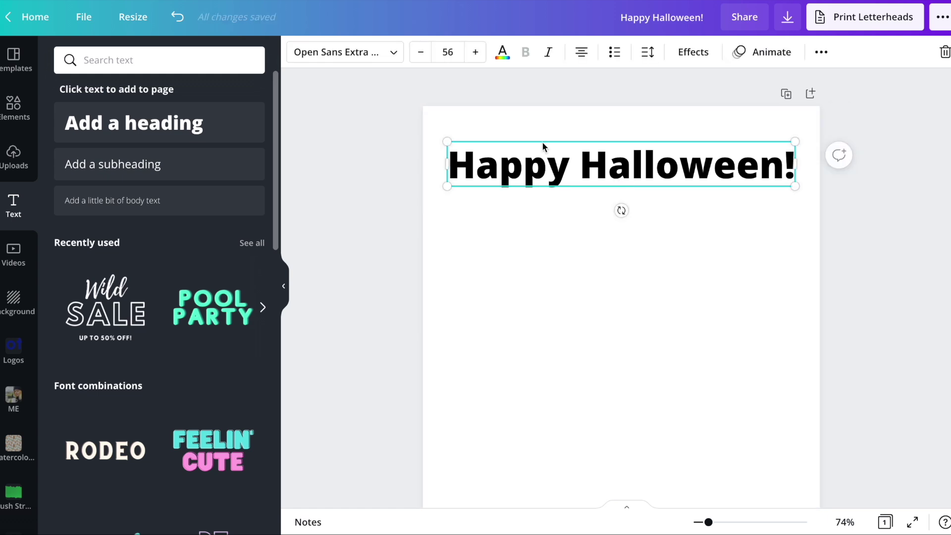
left_click(358, 59)
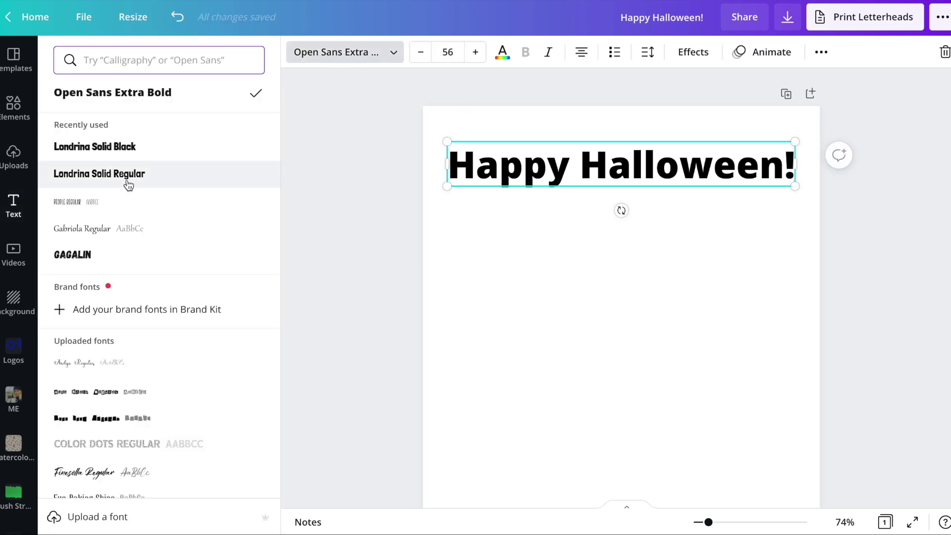
scroll(128, 185, "down", 1)
scroll(127, 184, "down", 15)
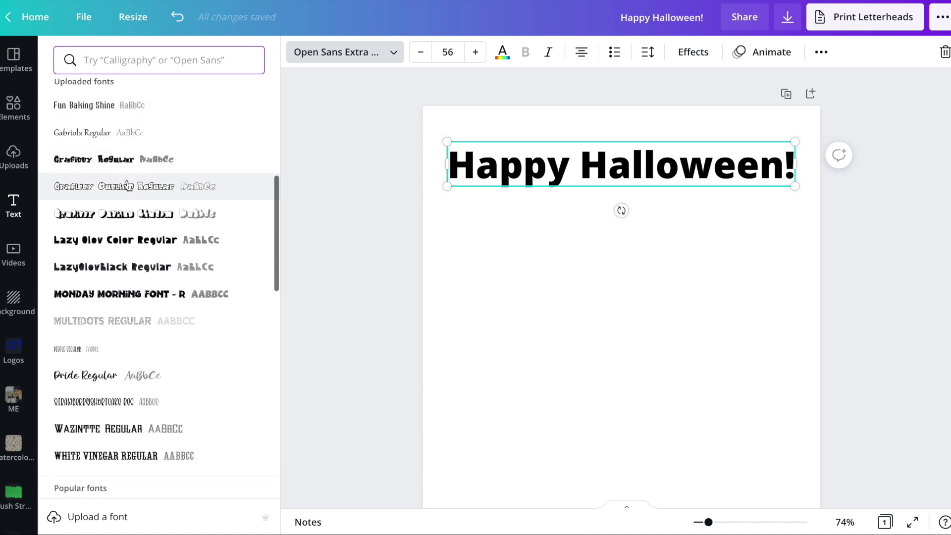
scroll(128, 184, "down", 18)
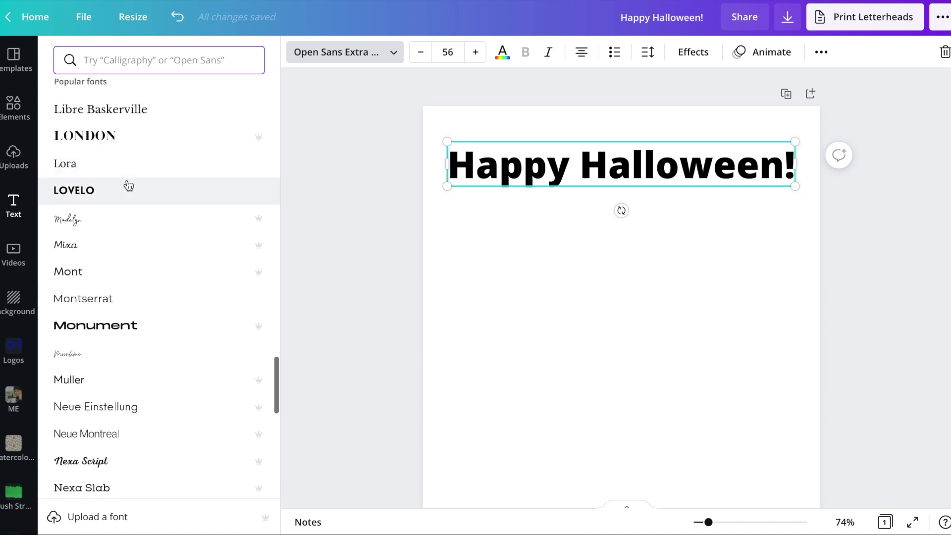
scroll(142, 173, "down", 10)
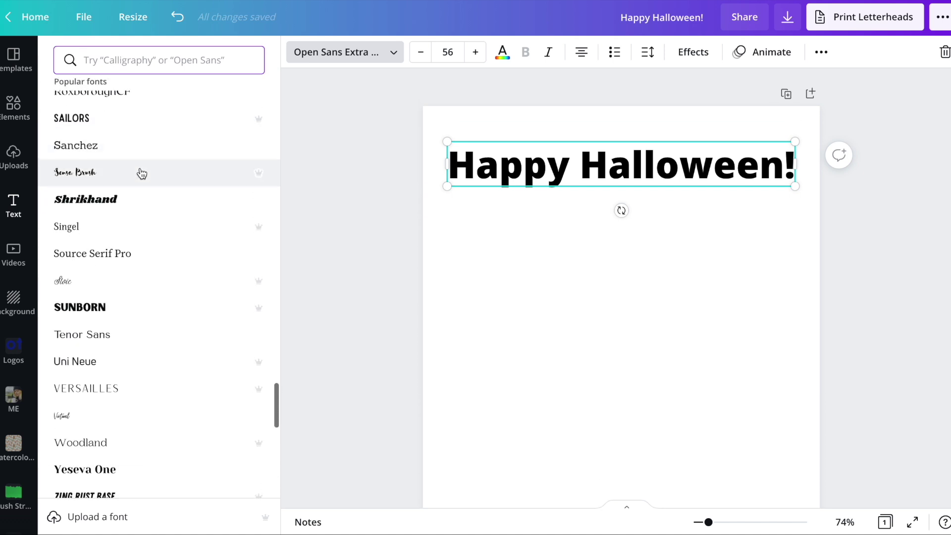
scroll(141, 173, "down", 12)
scroll(142, 174, "down", 10)
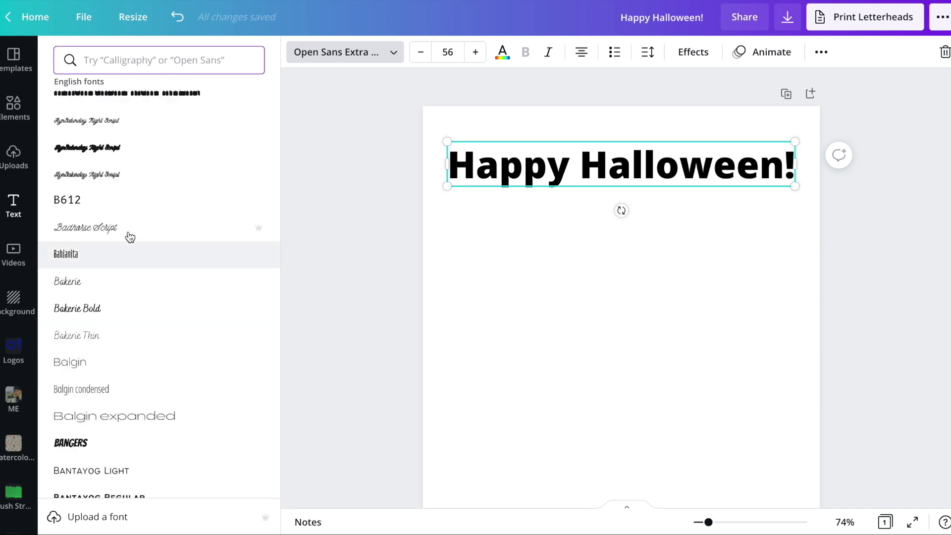
Try the Balgin expanded, Bangers, Bantayog Light and Barabara fonts on the "Happy Halloween!" heading
scroll(110, 204, "down", 3)
left_click(149, 257)
left_click(153, 297)
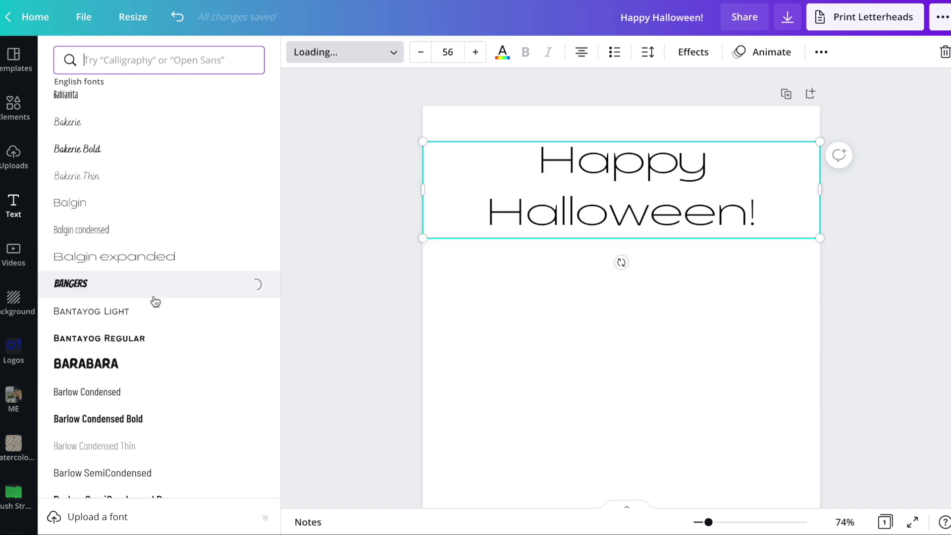
left_click(137, 321)
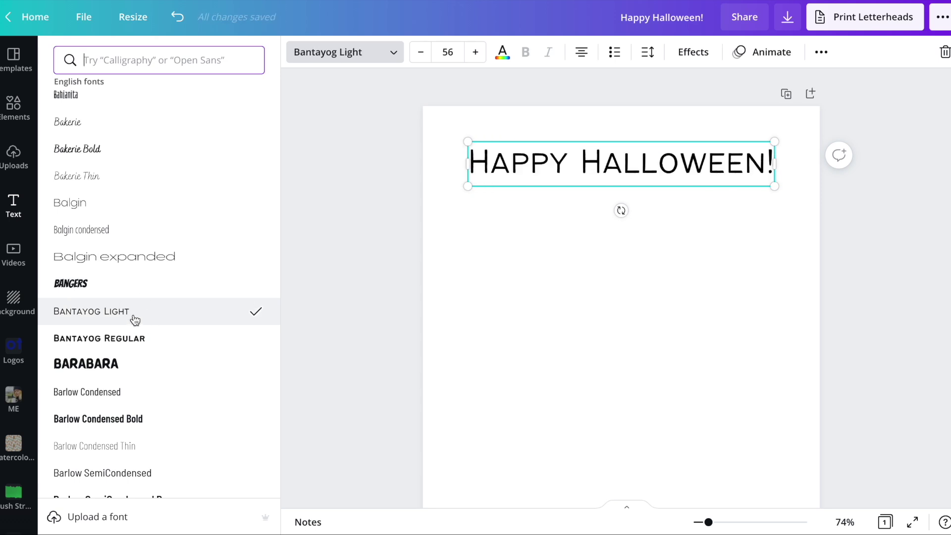
left_click(108, 366)
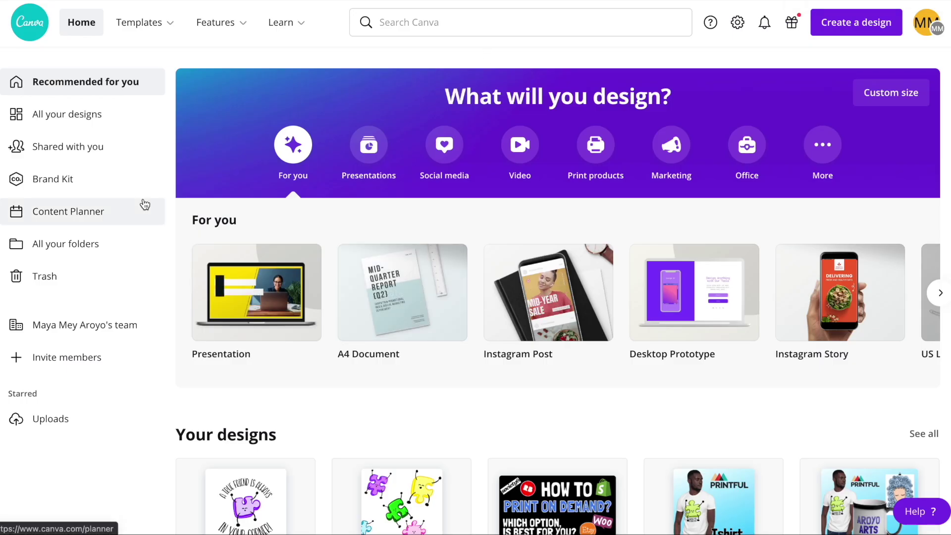
Go to the Brand Kit, open the file chooser for uploading a font, and dismiss it
left_click(91, 184)
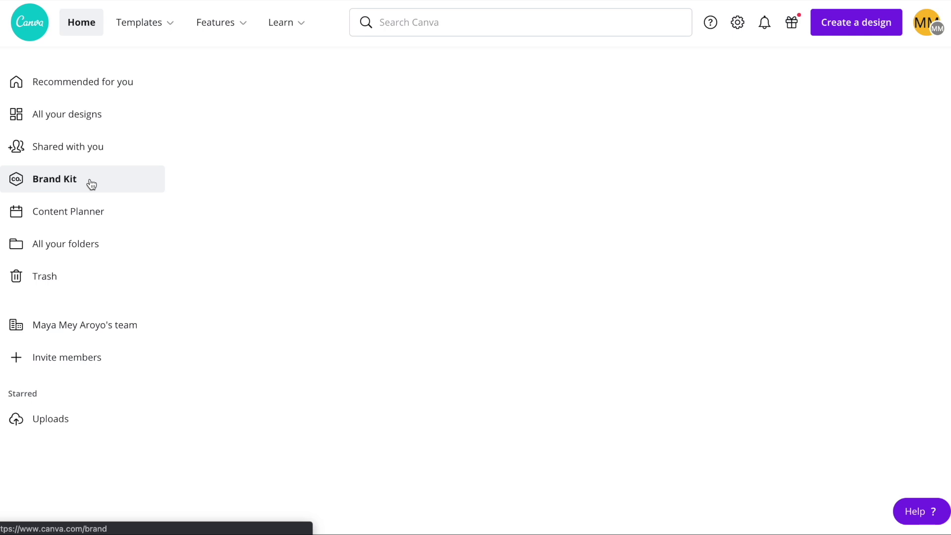
scroll(488, 216, "down", 2)
scroll(639, 172, "down", 2)
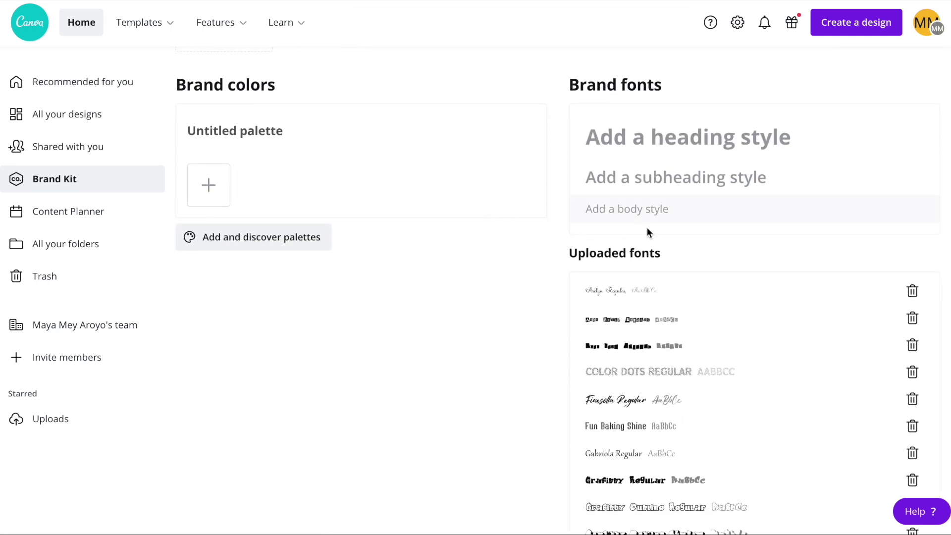
scroll(647, 244, "down", 6)
left_click(616, 503)
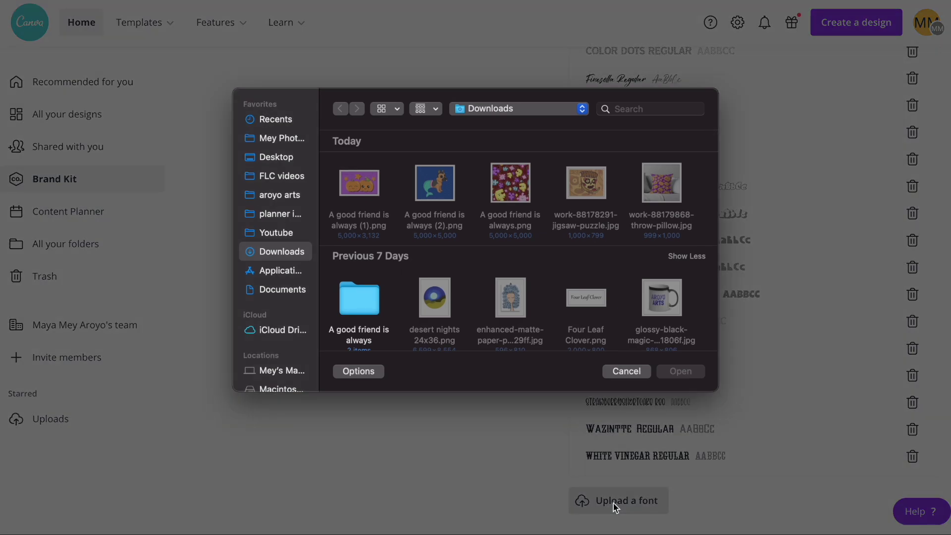
key("Escape")
Review the list of uploaded fonts in the Brand Kit
scroll(681, 319, "up", 2)
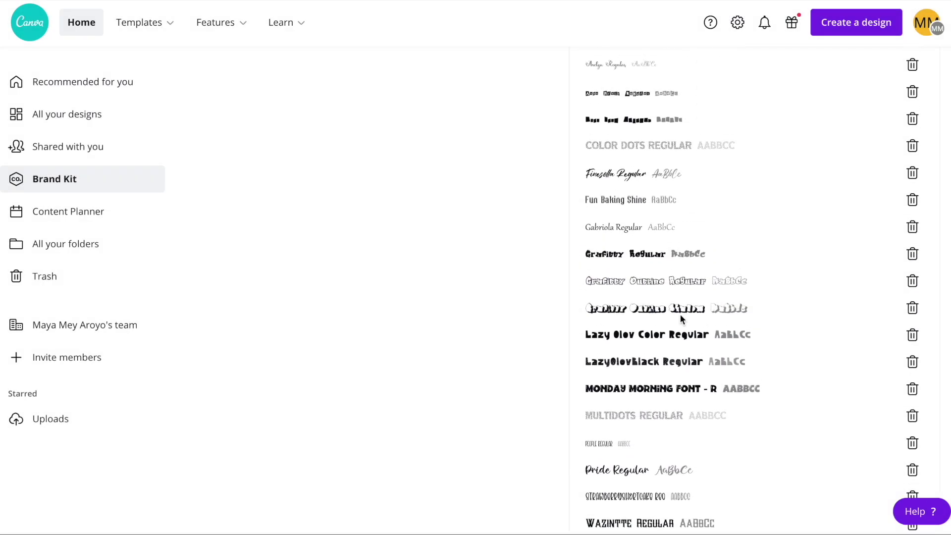
scroll(688, 227, "up", 2)
scroll(688, 227, "down", 4)
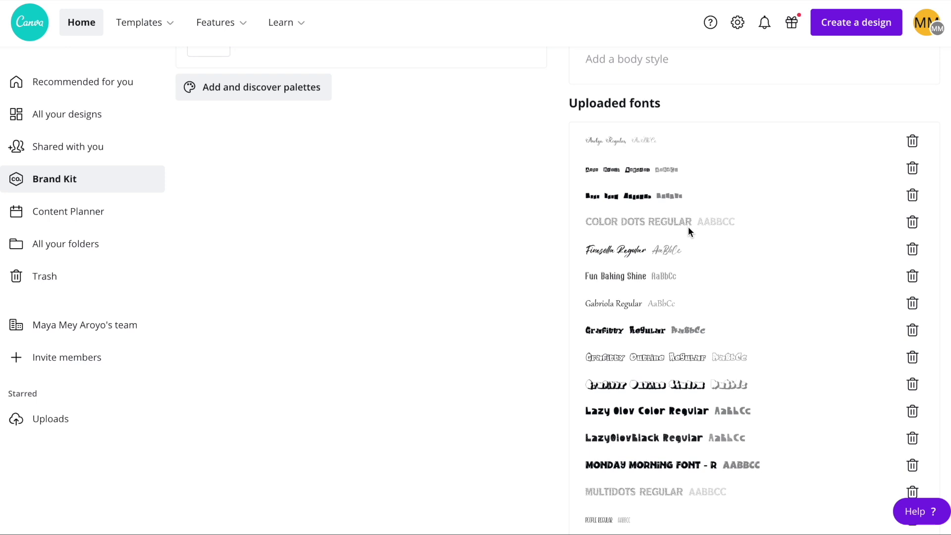
scroll(688, 227, "down", 1)
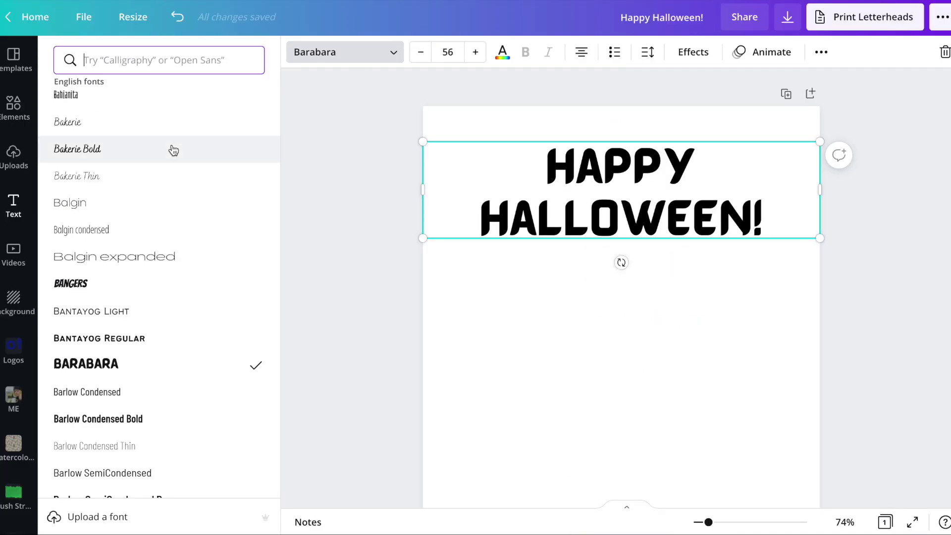
Search the fonts for "monda" and apply Monday Morning Font - R to the "Happy Halloween!" heading
left_click(147, 60)
type("monda")
left_click(128, 126)
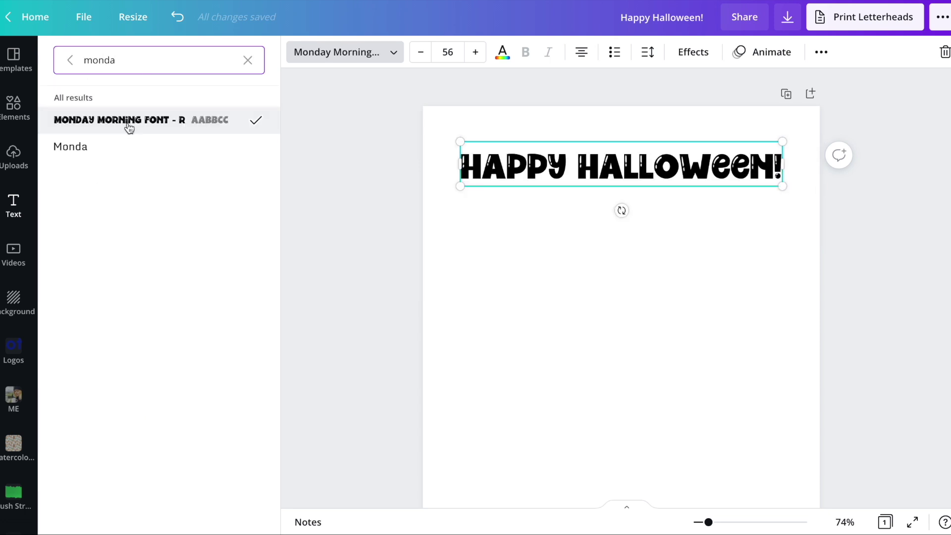
Clear the font search and look through the suggested font style categories
left_click(124, 62)
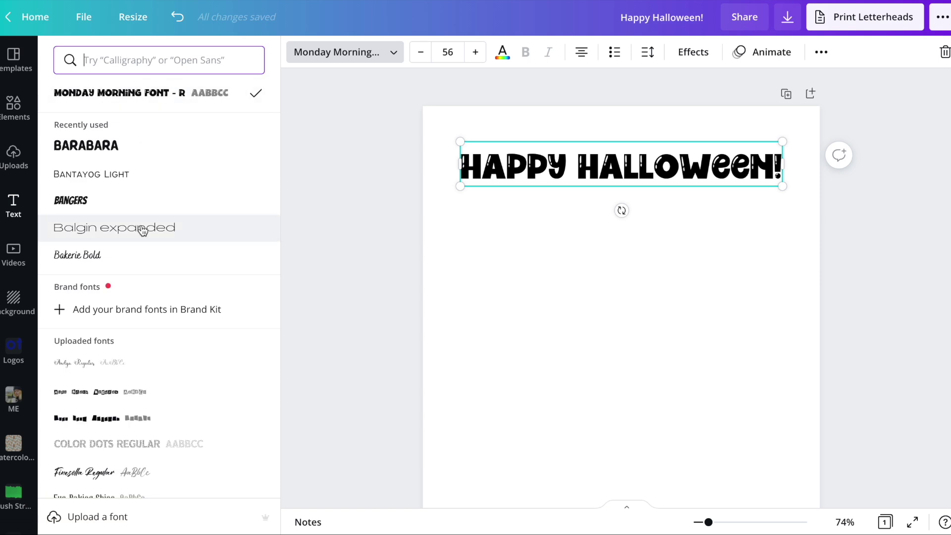
left_click(138, 65)
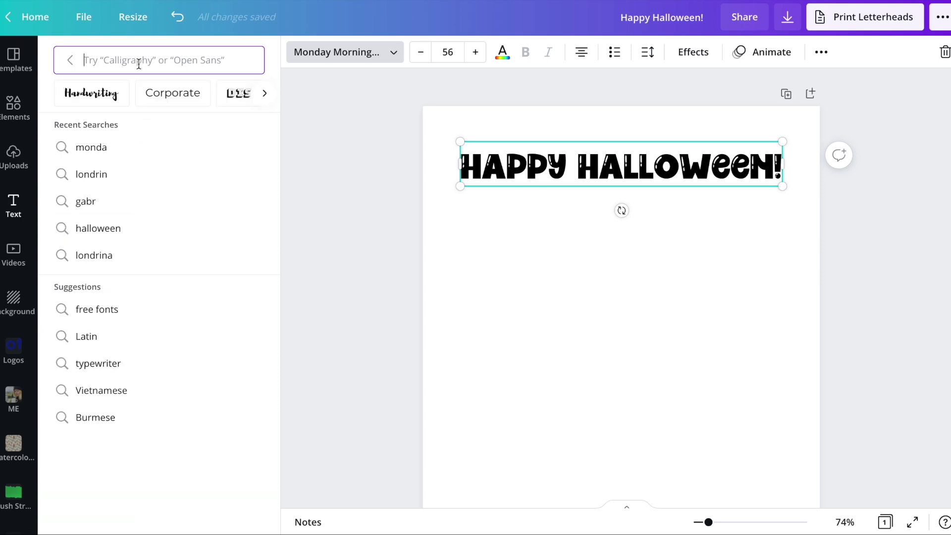
left_click(264, 93)
left_click(264, 93)
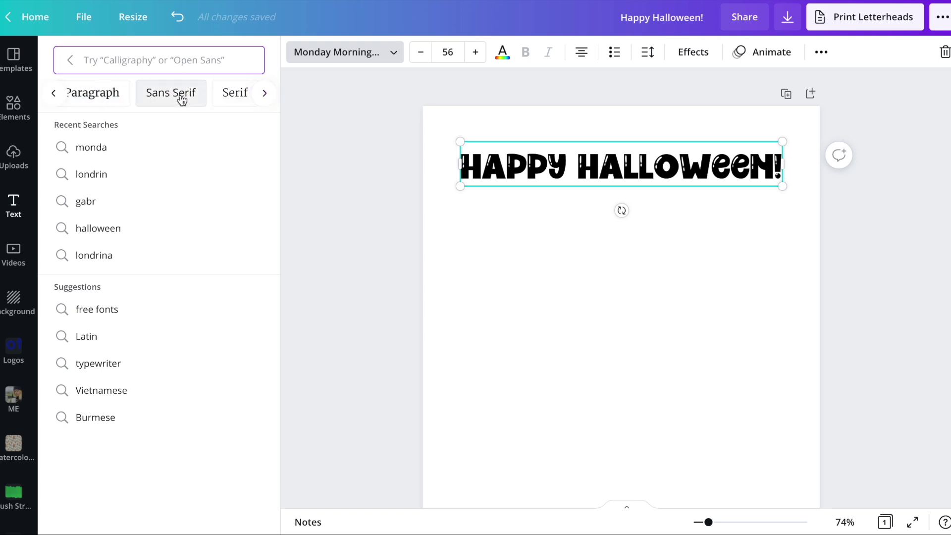
left_click(263, 94)
left_click(264, 93)
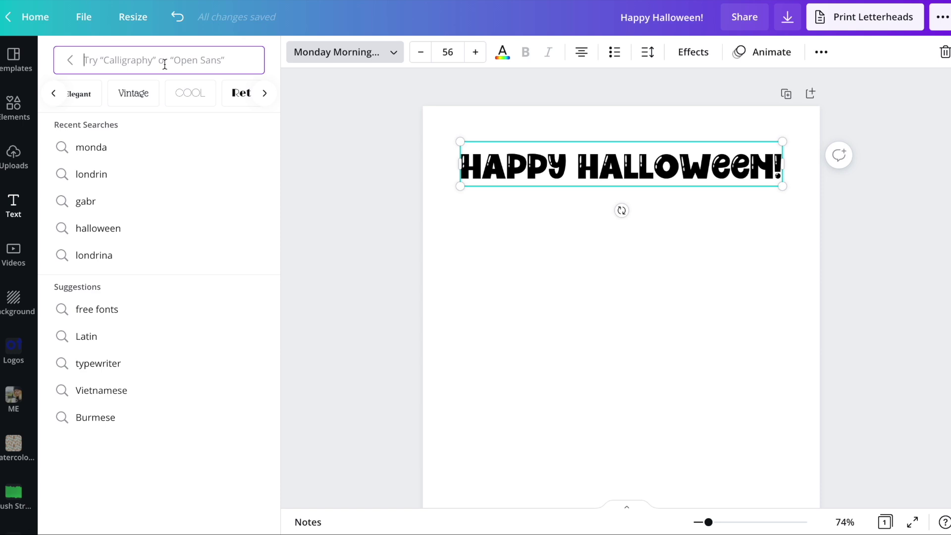
Search the fonts for "cursive" and apply Grand Hotel to the "Happy Halloween!" heading
type("cursive")
scroll(200, 186, "down", 14)
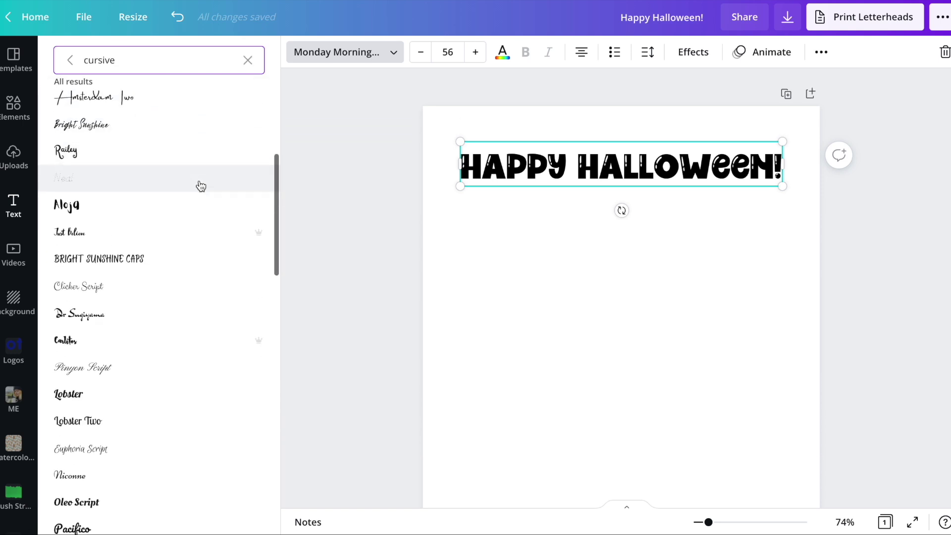
left_click(114, 170)
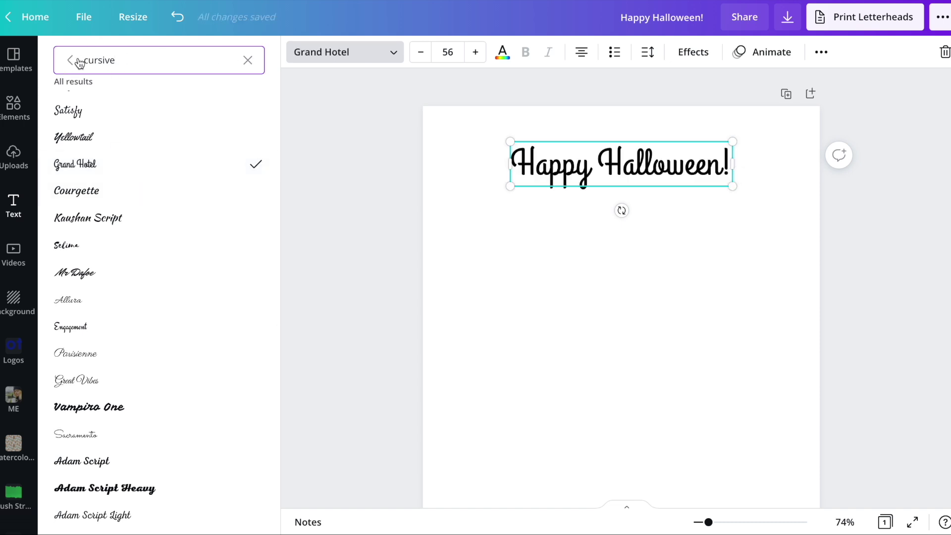
Clear the font search and set the "Happy Halloween!" heading to the popular font Anton
left_click(250, 63)
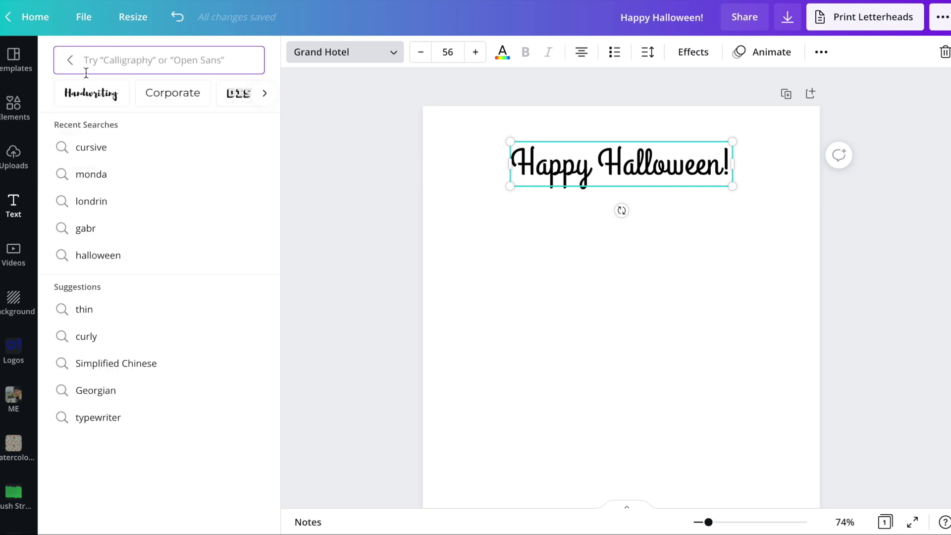
left_click(67, 61)
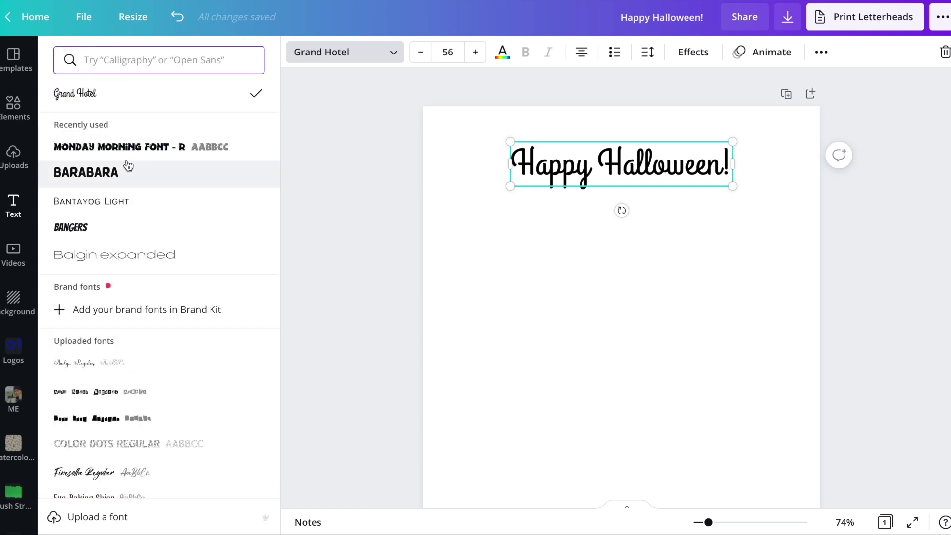
scroll(153, 206, "down", 4)
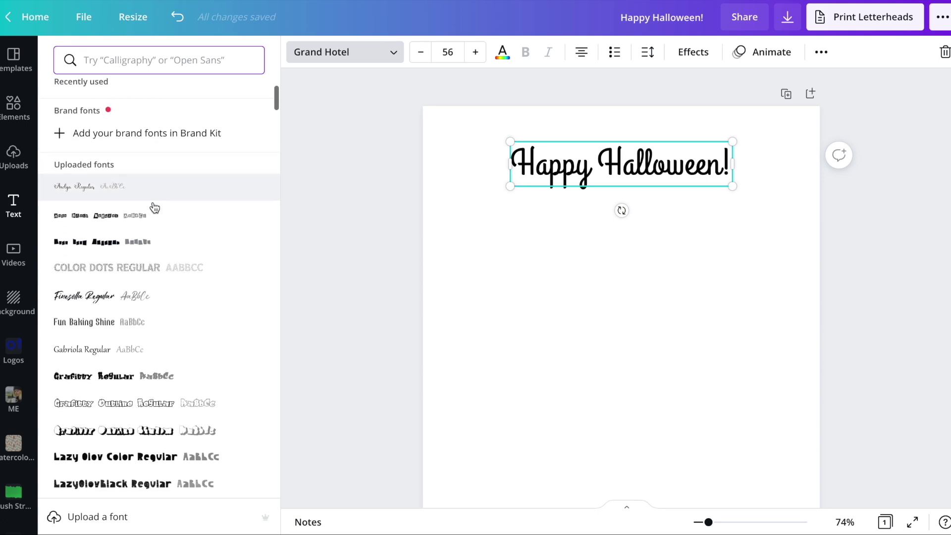
scroll(153, 205, "down", 6)
scroll(153, 206, "down", 3)
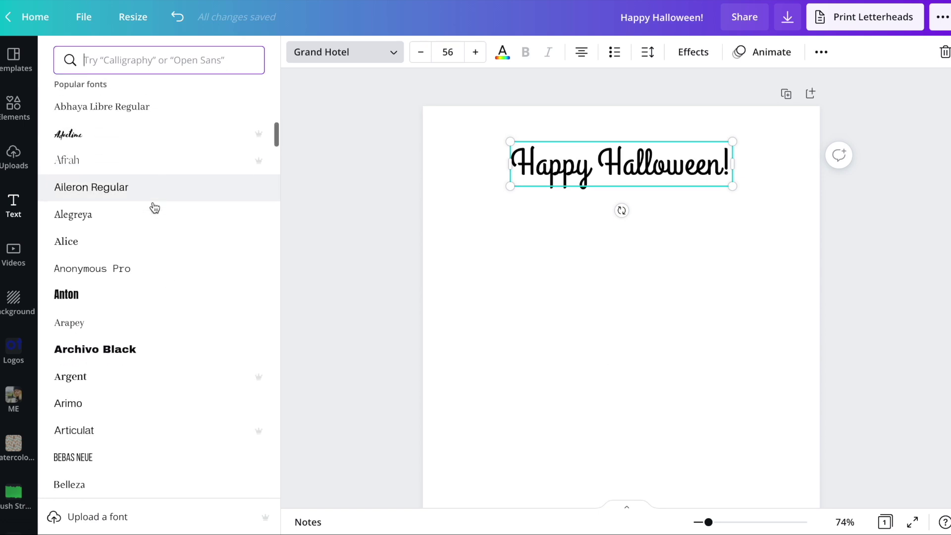
left_click(106, 278)
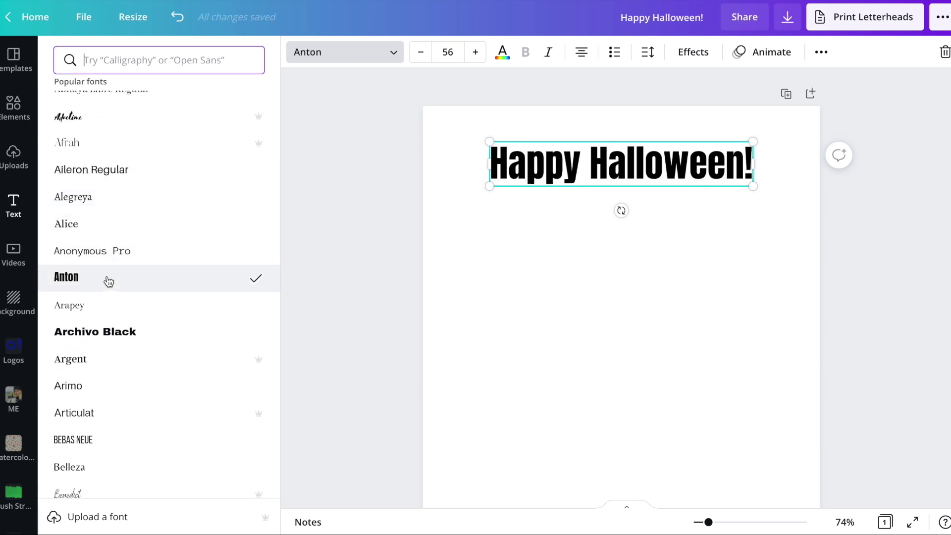
key("Escape")
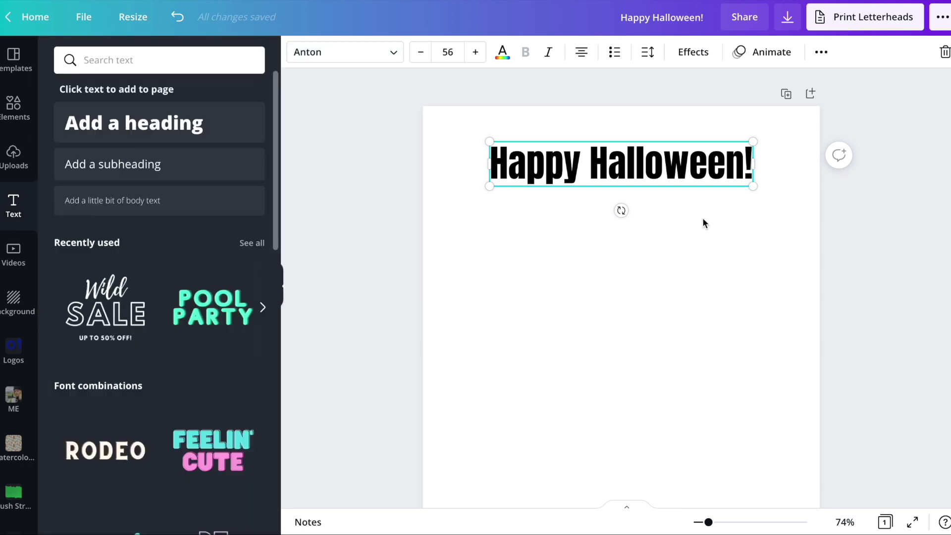
left_click(691, 220)
Apply the Shadow text effect to the "Happy Halloween!" heading
left_click(667, 164)
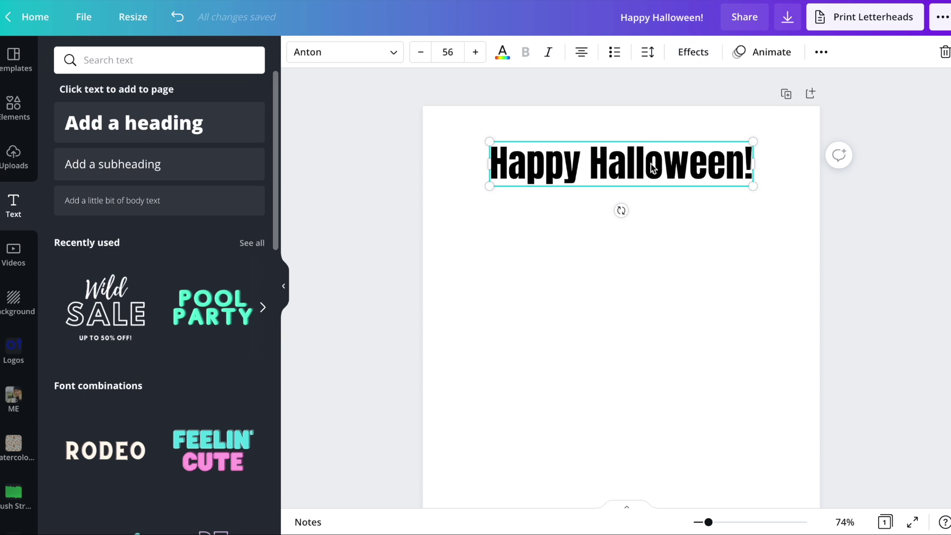
left_click(680, 56)
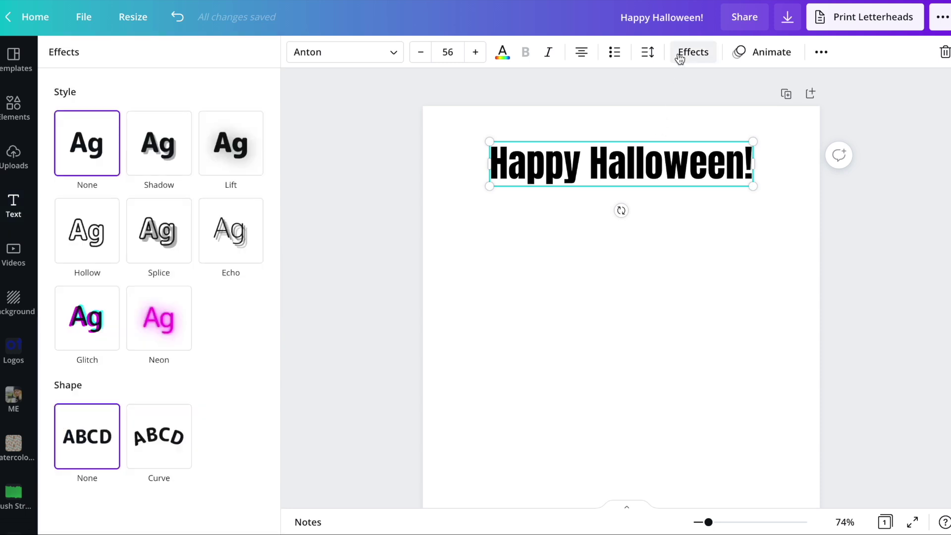
left_click(173, 149)
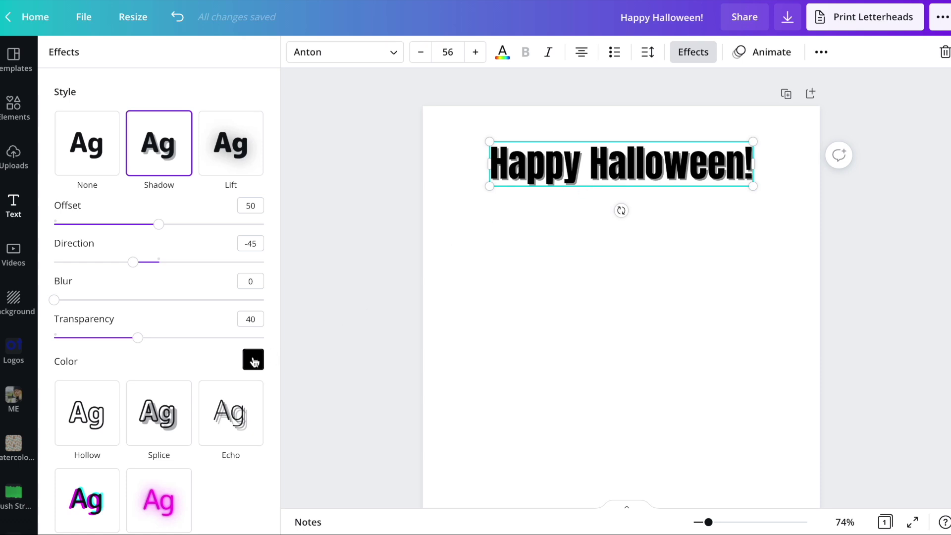
Try several default blue and turquoise shadow colors on the heading, including Royal blue #5271ff, ending on dark blue
left_click(254, 360)
left_click(205, 291)
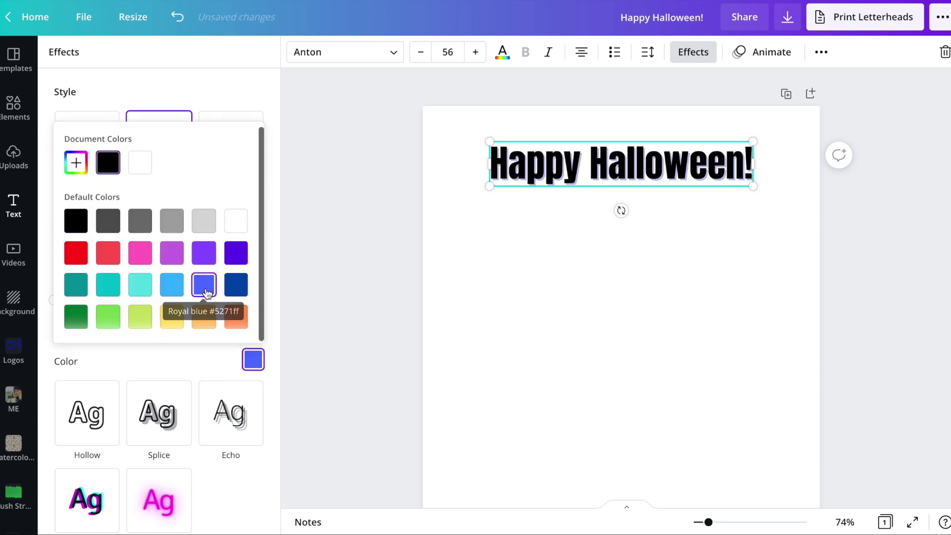
left_click(172, 285)
left_click(135, 287)
left_click(108, 286)
left_click_drag(709, 525, 726, 523)
left_click(254, 359)
left_click(173, 289)
left_click(207, 286)
left_click(237, 285)
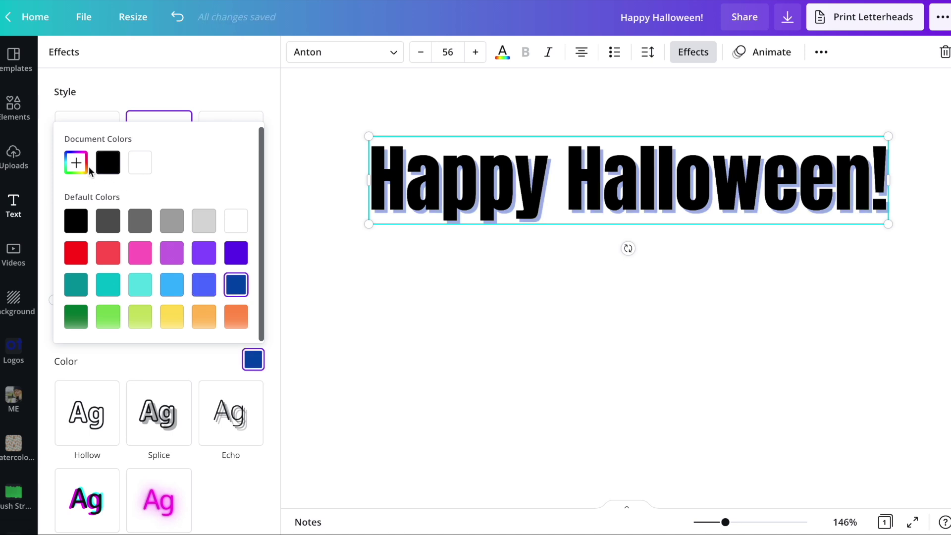
Set a custom bright green shadow color for the heading by pasting its hex code
left_click(76, 162)
mouse_move(185, 214)
left_mouse_down()
mouse_move(177, 187)
mouse_move(255, 251)
left_mouse_up()
left_click(156, 299)
double_click(148, 299)
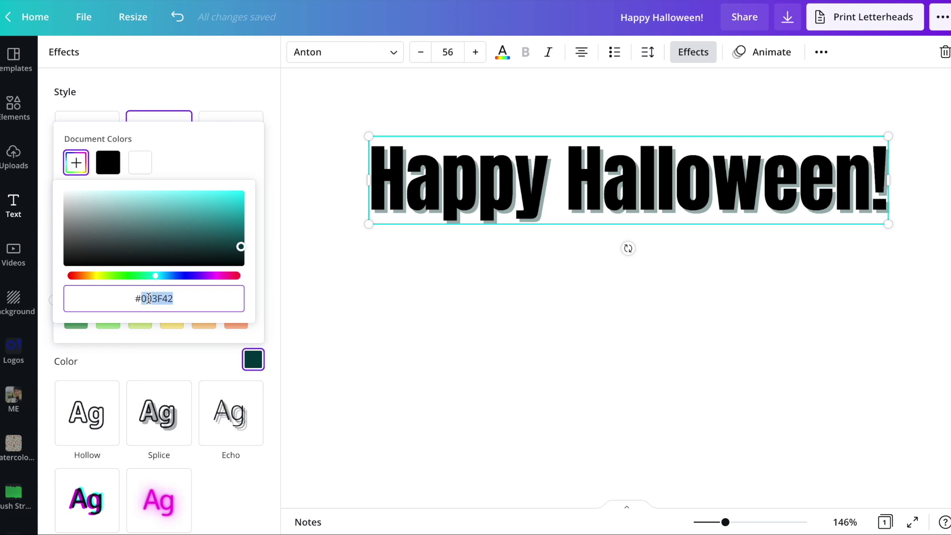
key("ctrl+v")
key("Return")
left_click(162, 363)
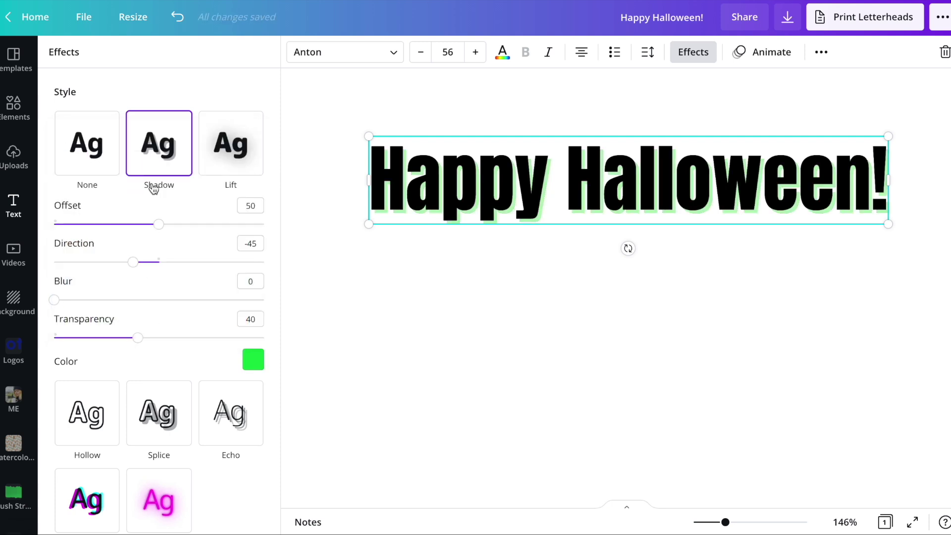
Set the heading's shadow to direction -70, blur 0, transparency 100 and offset 35
mouse_move(133, 262)
left_mouse_down()
mouse_move(51, 260)
mouse_move(227, 264)
mouse_move(233, 275)
mouse_move(119, 263)
left_mouse_up()
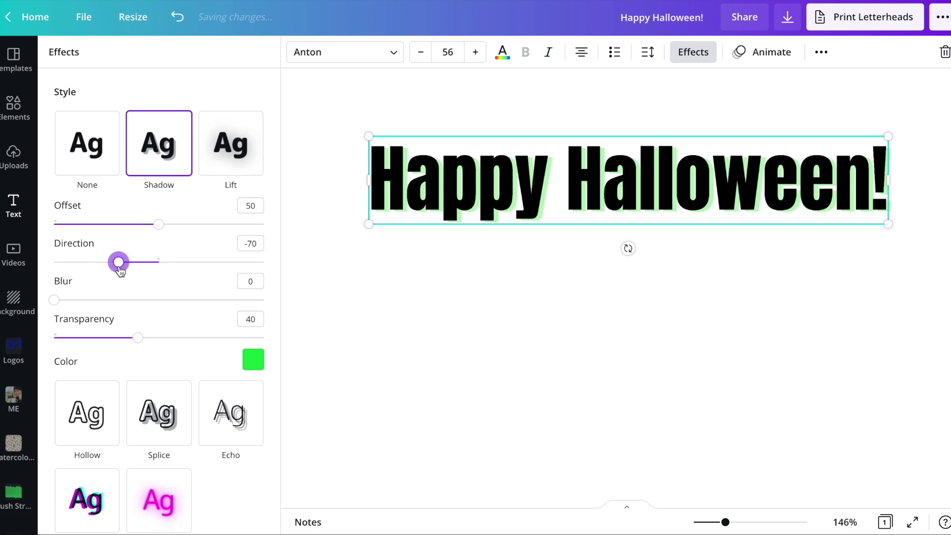
left_click(54, 300)
mouse_move(54, 300)
left_mouse_down()
mouse_move(229, 299)
mouse_move(54, 300)
left_mouse_up()
left_click_drag(138, 338, 281, 338)
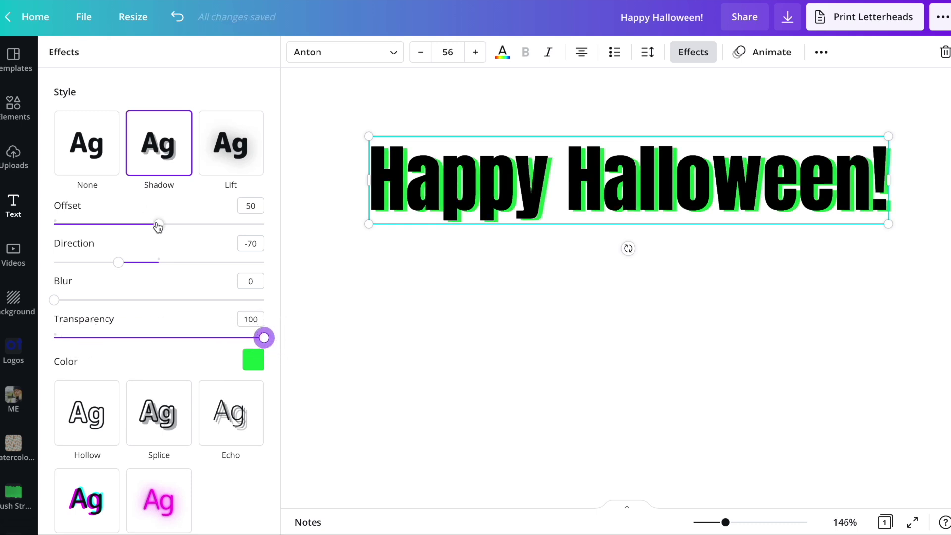
left_click_drag(158, 226, 128, 224)
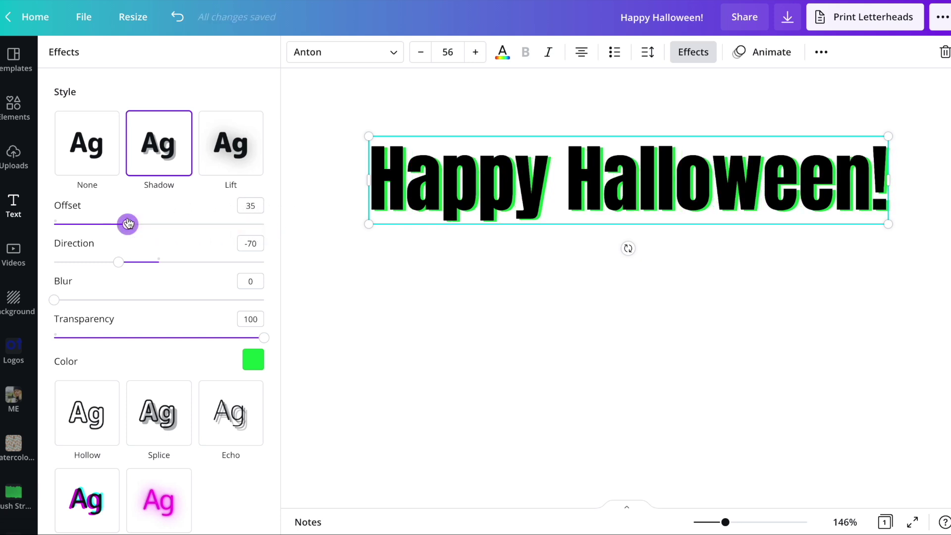
Apply the Lift effect to the "Happy Halloween!" heading and set its text color to the default light blue
left_click(227, 152)
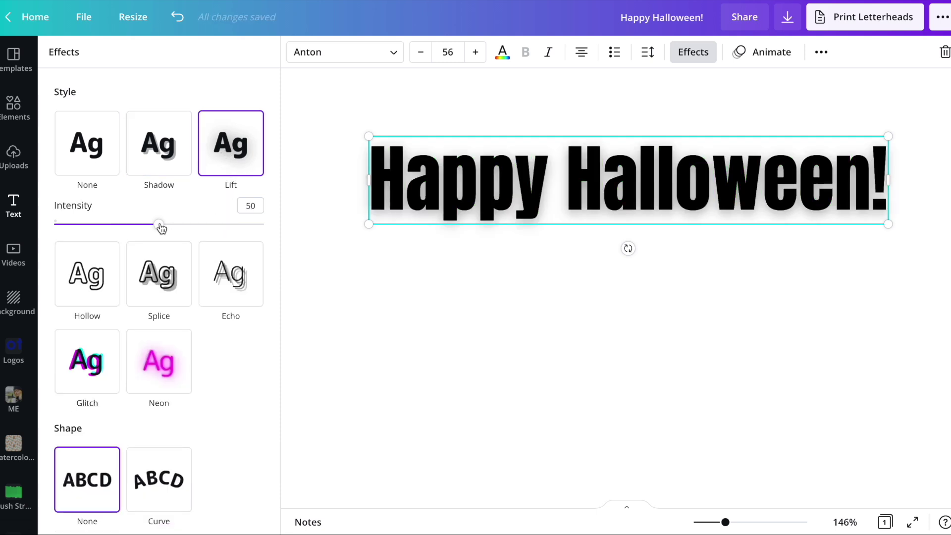
mouse_move(161, 226)
left_mouse_down()
mouse_move(304, 230)
mouse_move(51, 222)
mouse_move(159, 226)
left_mouse_up()
key("ctrl+z")
left_click(502, 52)
left_click(171, 324)
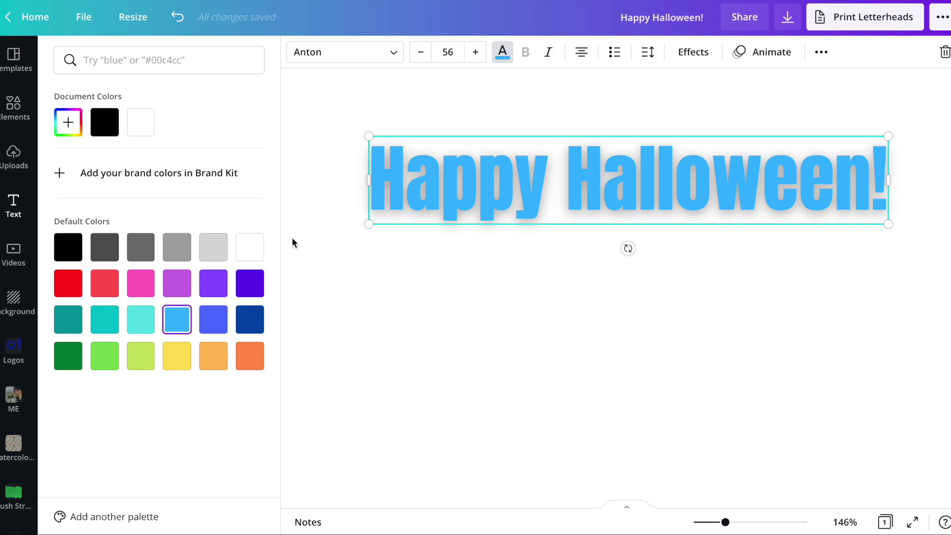
Apply the Hollow effect to the heading with a thickness of 20
left_click(696, 53)
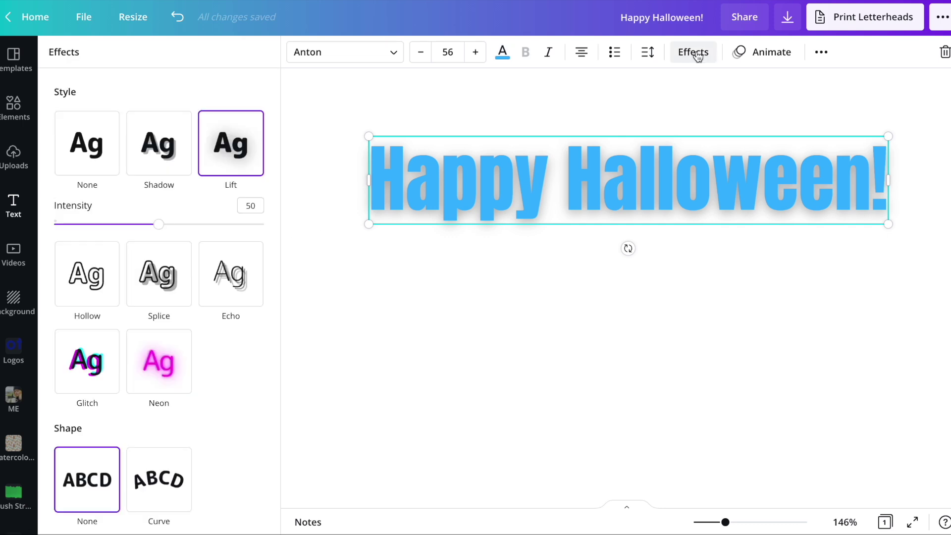
left_click(96, 284)
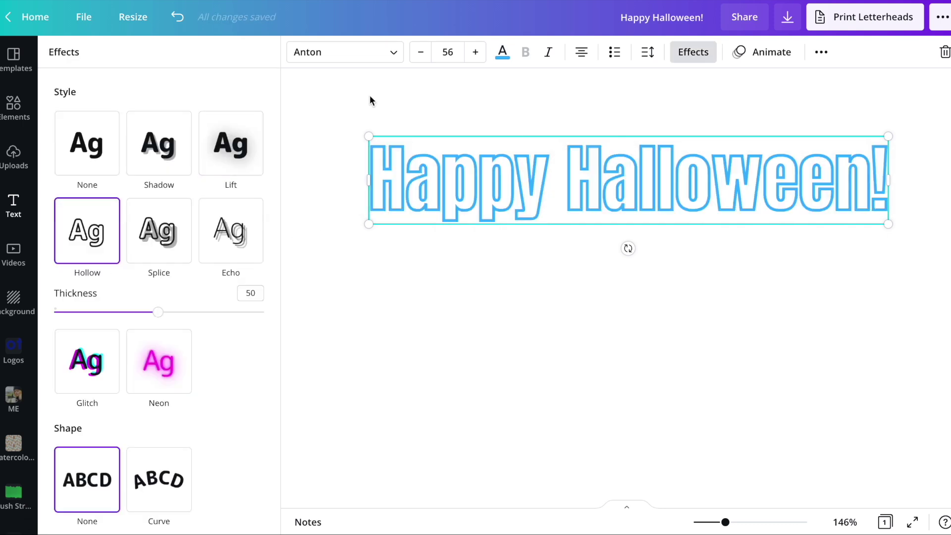
left_click_drag(159, 313, 94, 312)
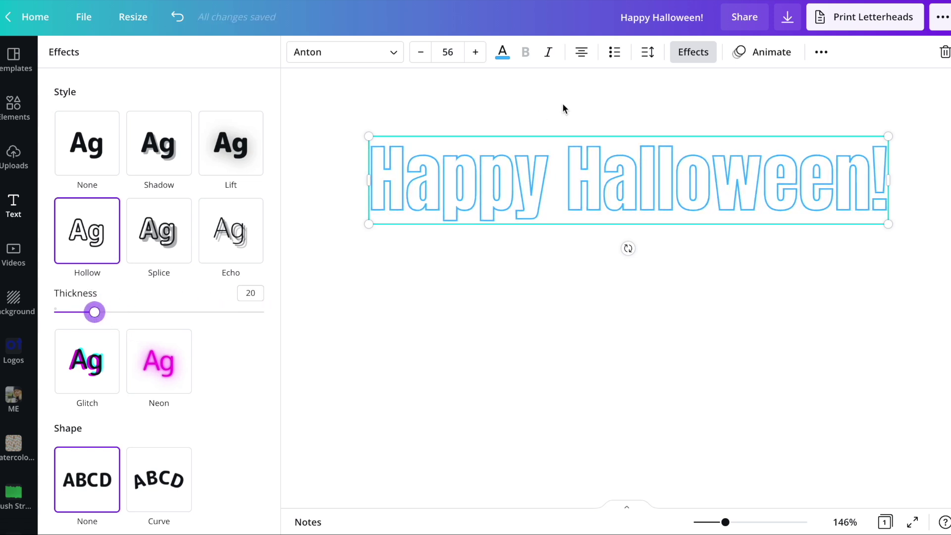
Set the heading's text color to black and deselect the heading
left_click(511, 59)
left_click(66, 255)
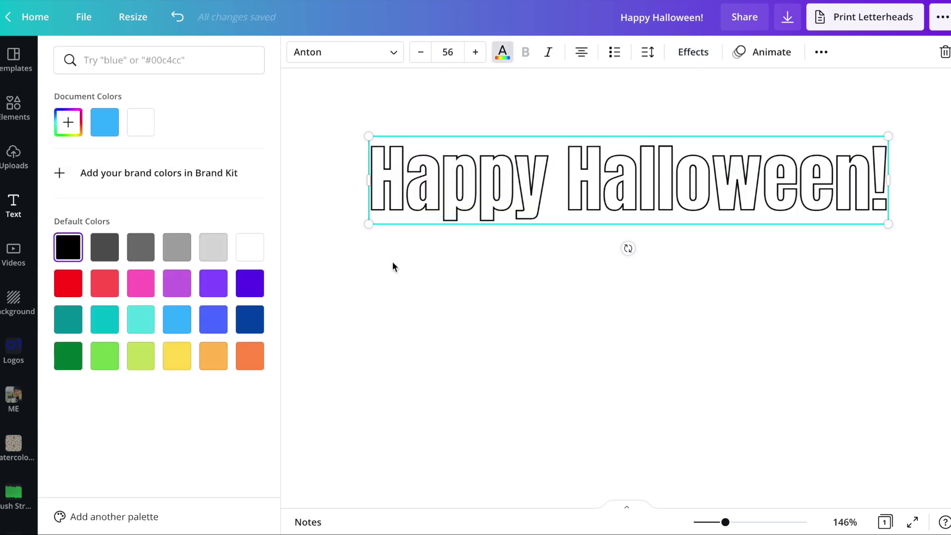
key("Escape")
left_click(590, 260)
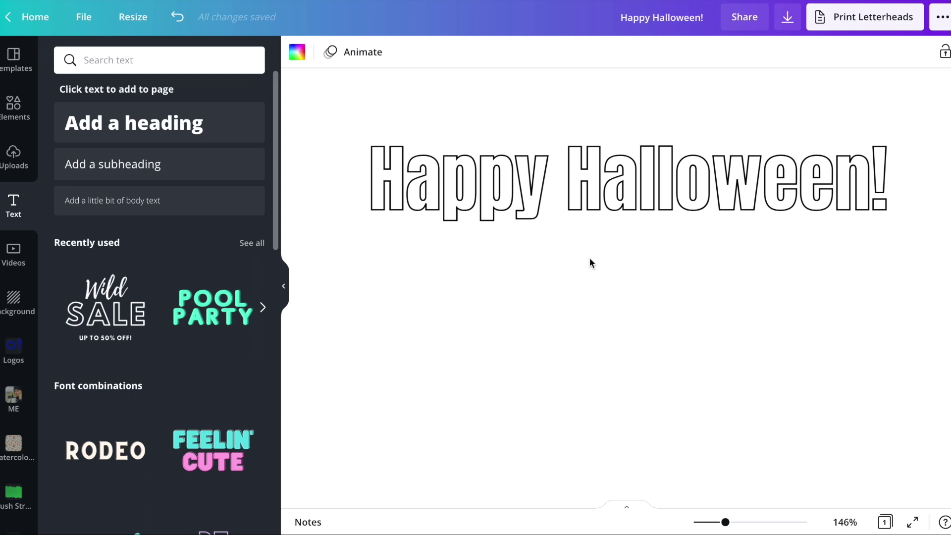
Duplicate the outlined heading and place the copy slightly offset over the original
left_click(568, 191)
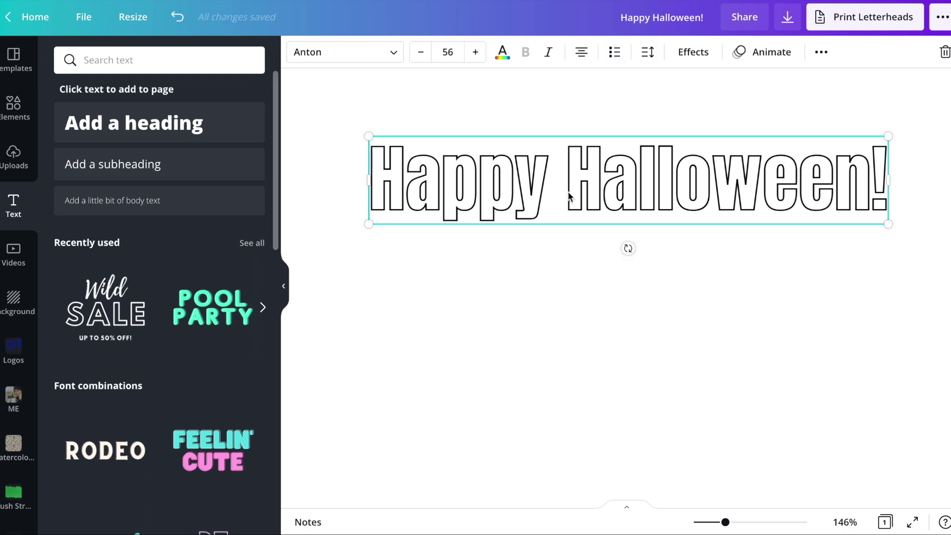
key("ctrl+d")
left_click_drag(574, 212, 563, 200)
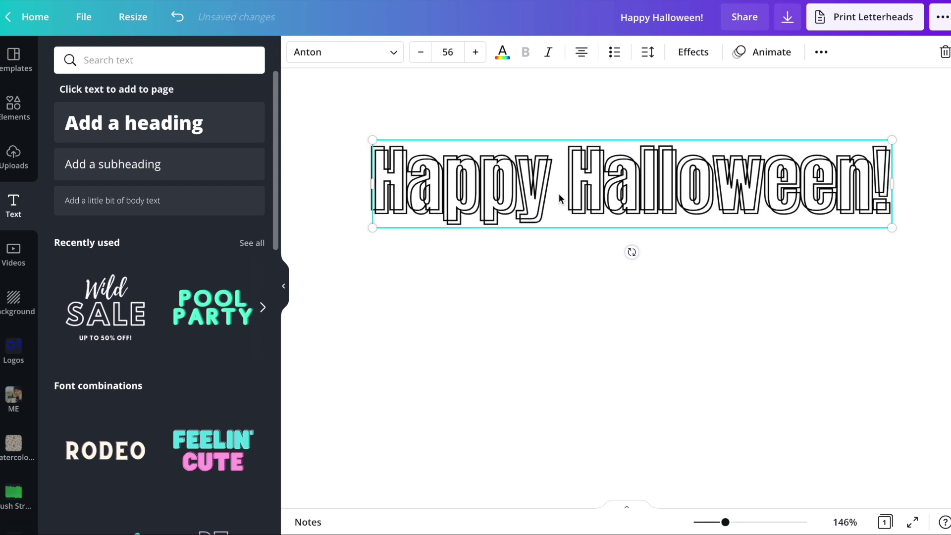
Recolor the duplicate heading with the default coral red
left_click(502, 53)
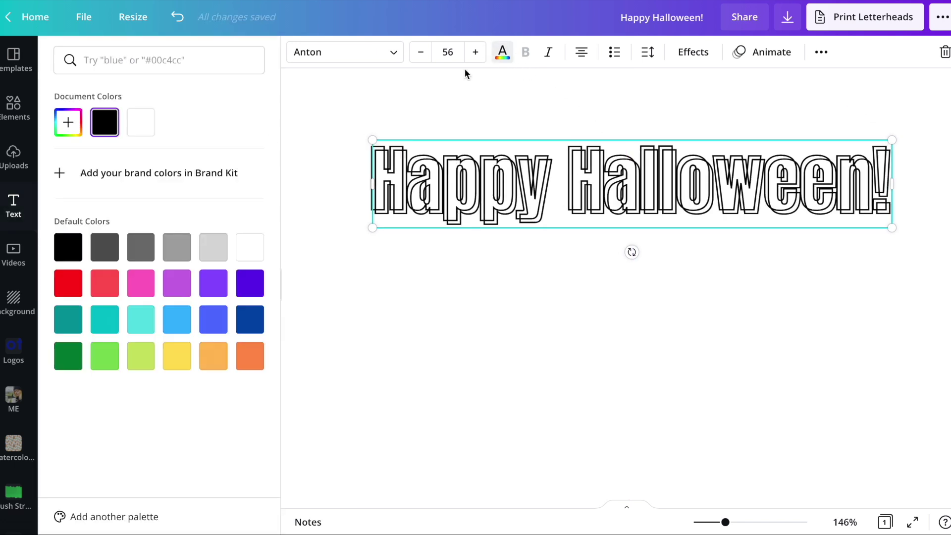
left_click(109, 293)
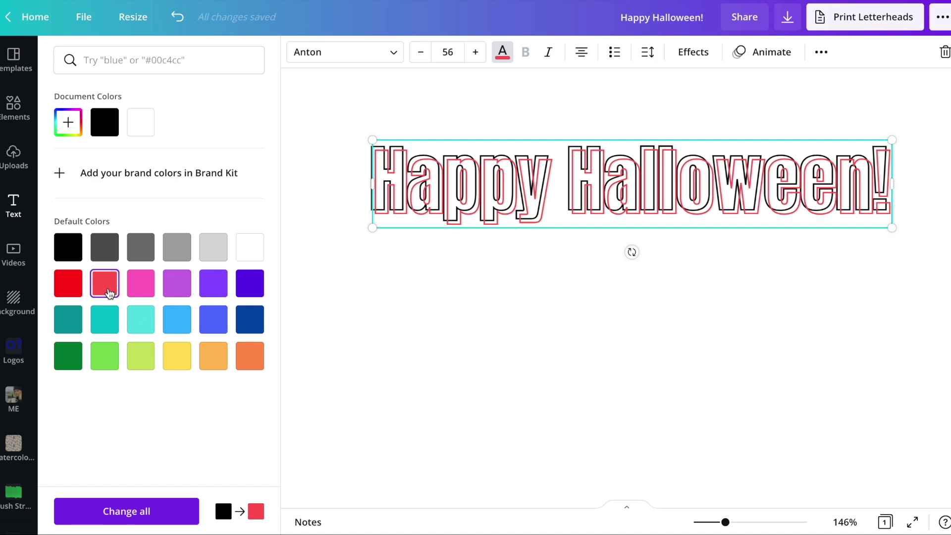
key("Escape")
Remove the coral red duplicate and open the text effects of the original heading
left_click(476, 183)
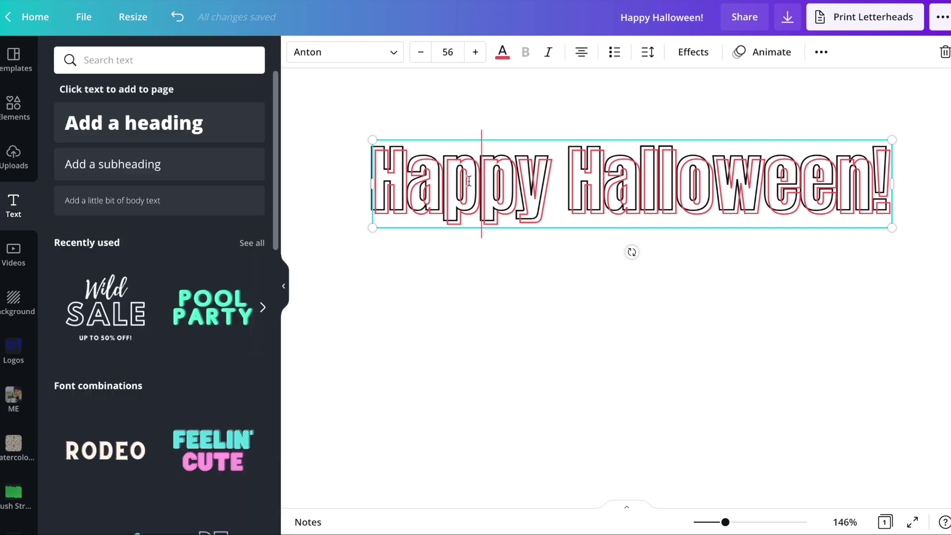
left_click(549, 325)
left_click(540, 209)
key("ctrl+z")
left_click(515, 181)
left_click(694, 52)
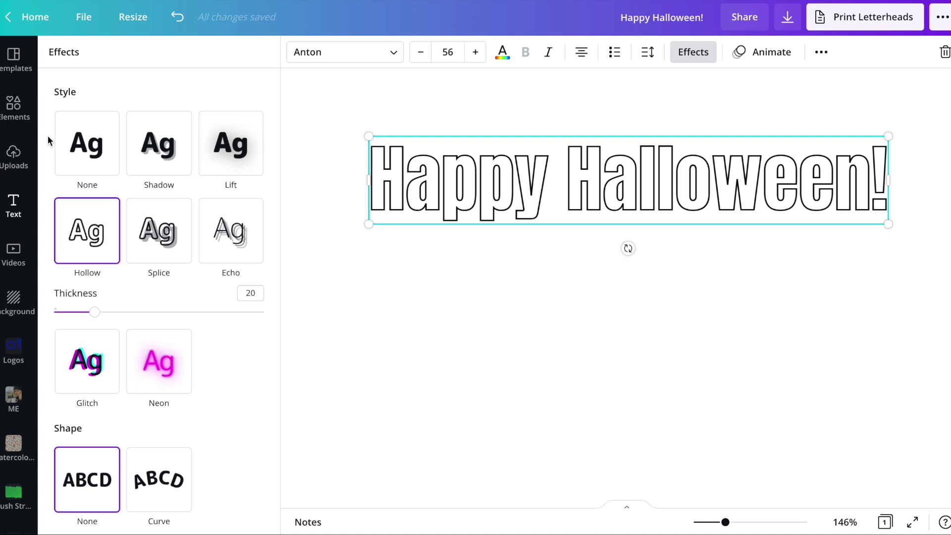
Search the elements for "outline" and add the flower line drawing to the page
left_click(14, 107)
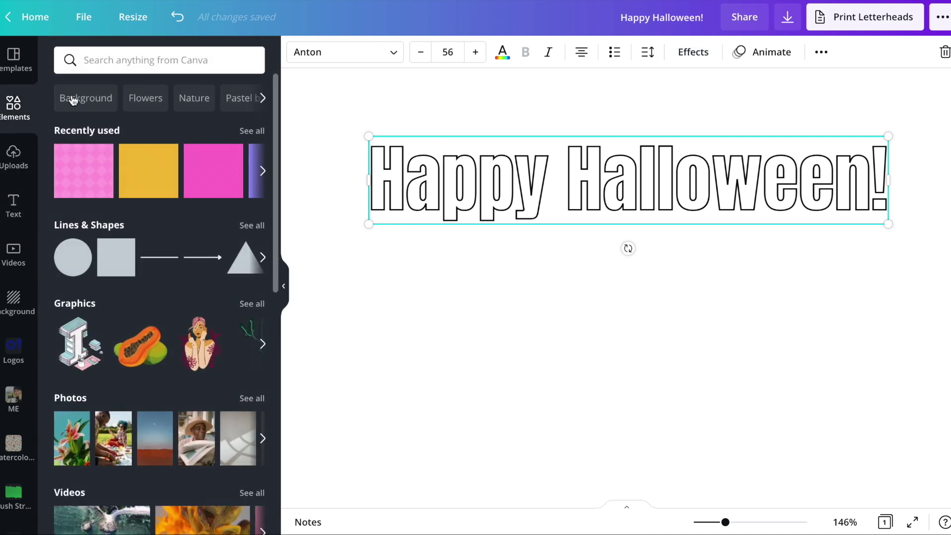
left_click(95, 62)
type("outline")
key("Return")
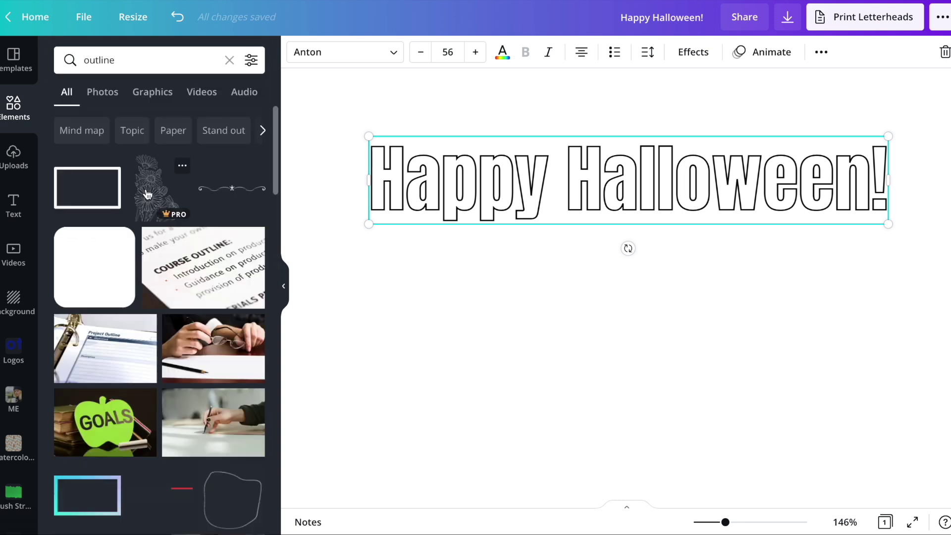
left_click(151, 188)
Move the flower drawing so it overlaps the word "Happy" and check its position and layering options
left_click_drag(551, 478, 379, 141)
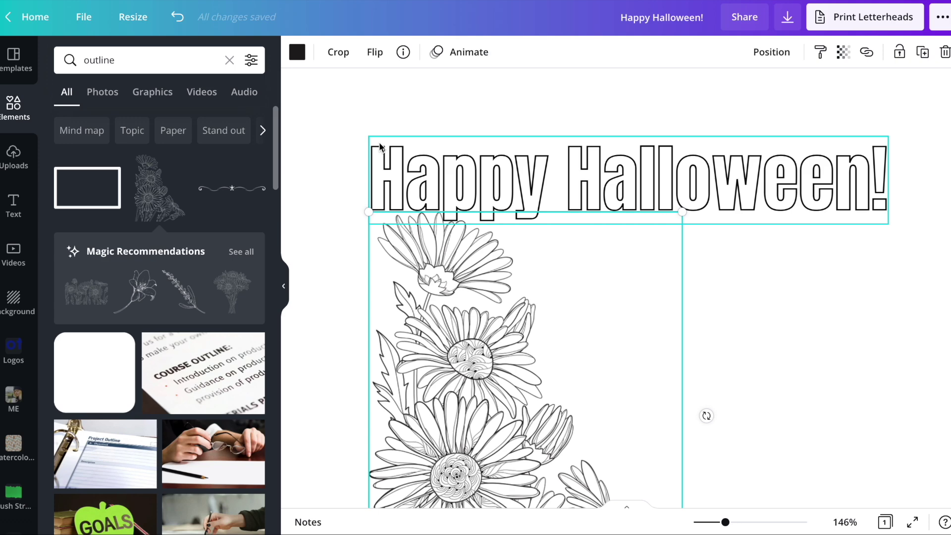
left_click_drag(488, 409, 466, 298)
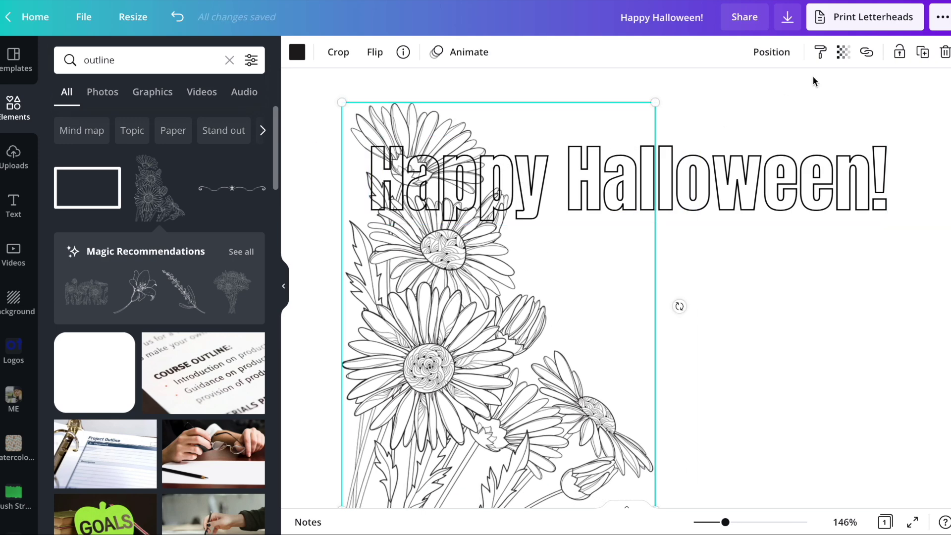
left_click(772, 52)
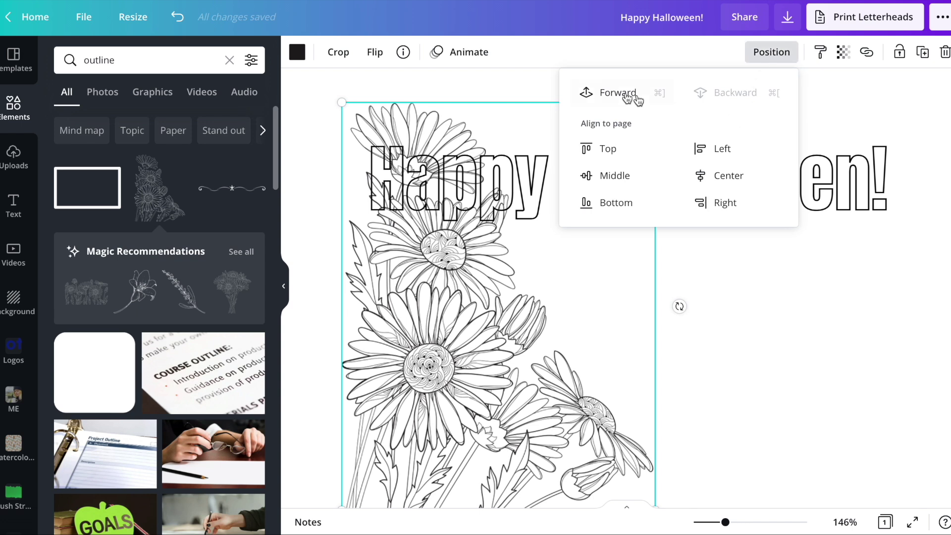
left_click(746, 334)
left_click(461, 166)
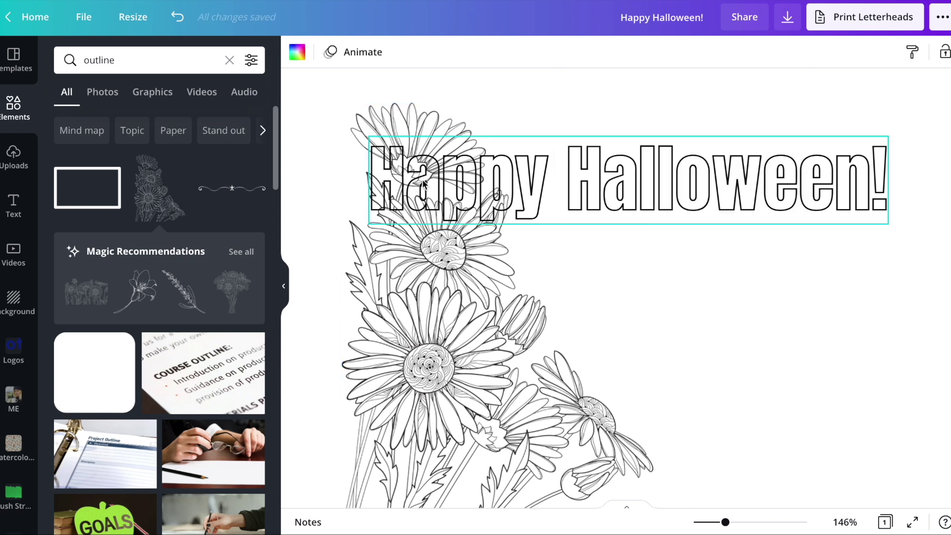
Delete the flower drawing from the page
left_click(435, 322)
key("Delete")
Apply the Splice effect to the "Happy Halloween!" heading with the default light blue as its effect color
left_click(572, 202)
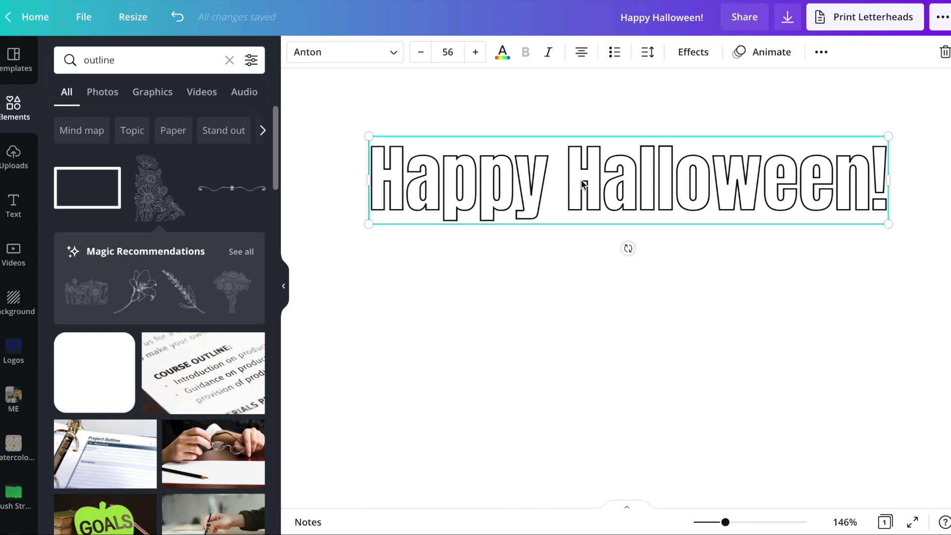
left_click(688, 59)
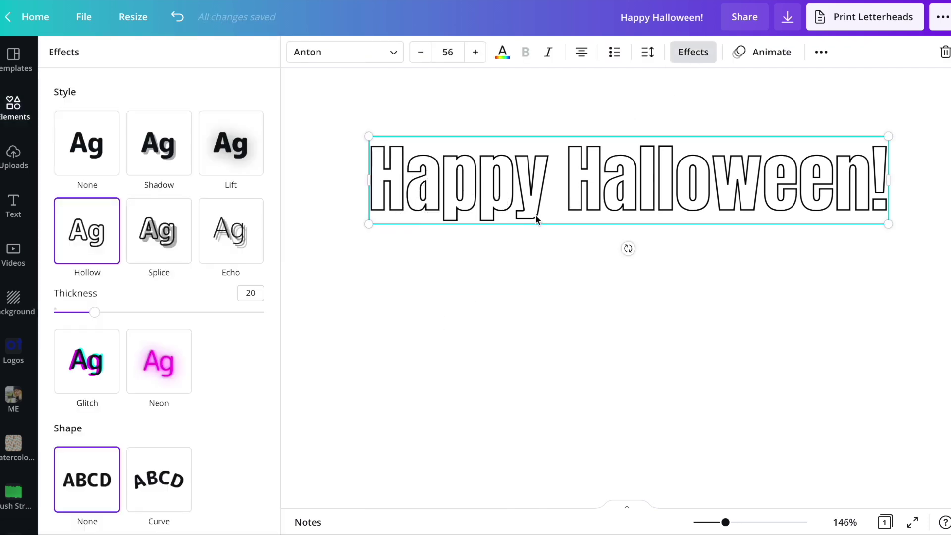
left_click(158, 237)
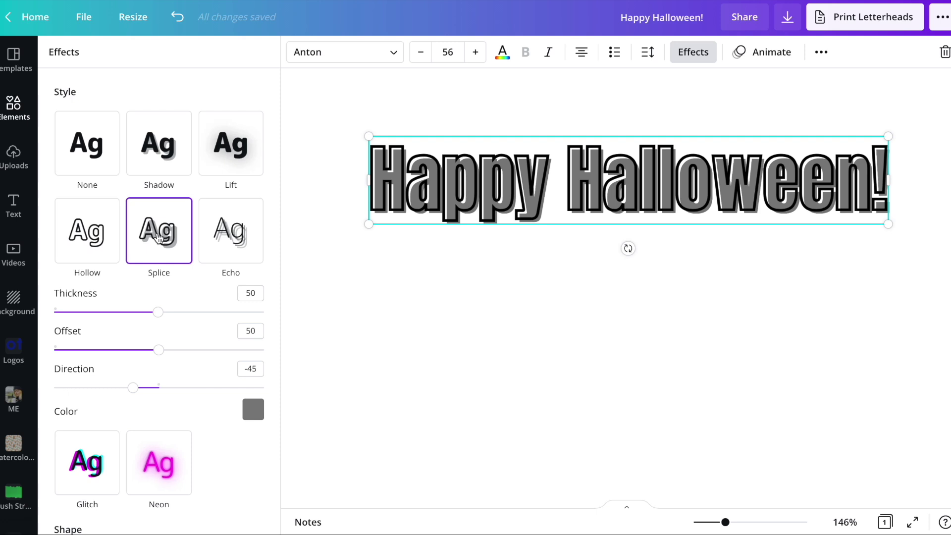
left_click(252, 410)
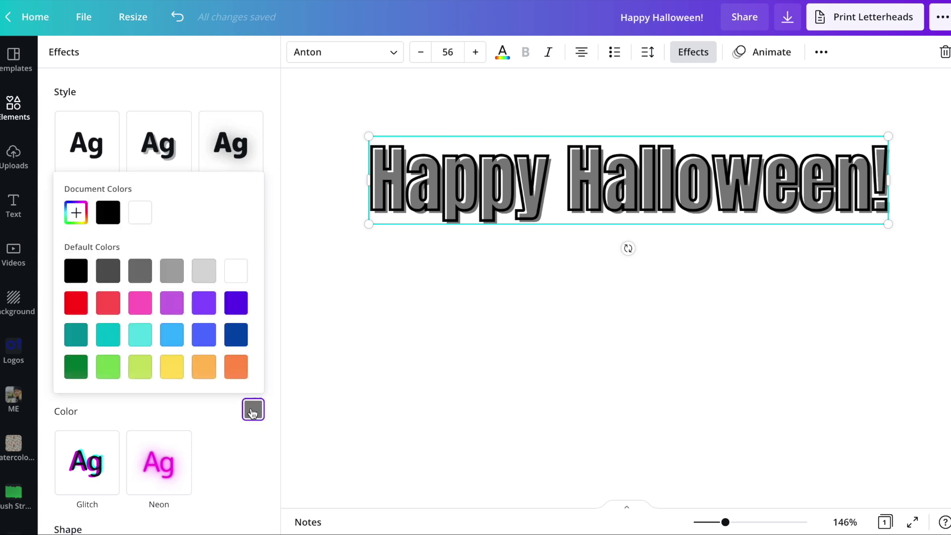
left_click(161, 336)
left_click(206, 412)
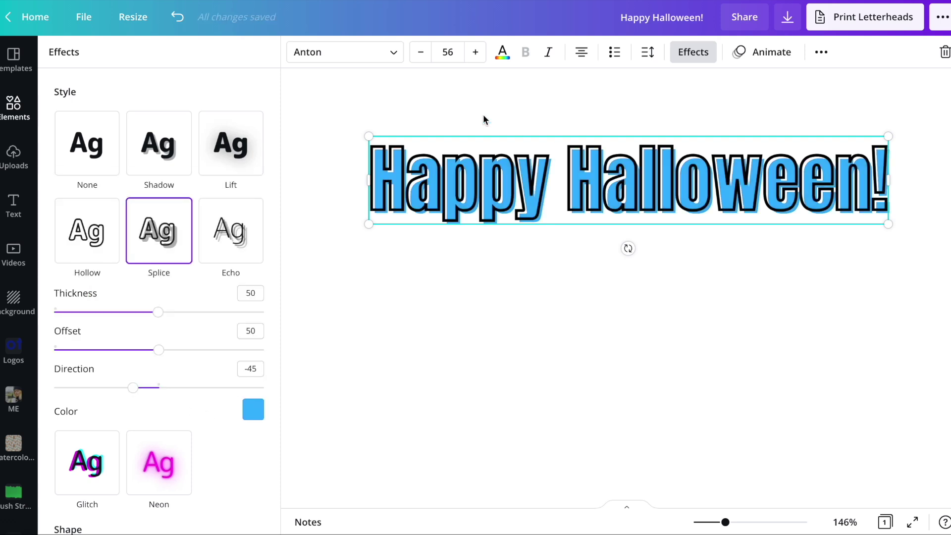
Try several popular fonts on the heading, including Archivo Black, Bukhari Script, Gagalin and Horizon
left_click(336, 57)
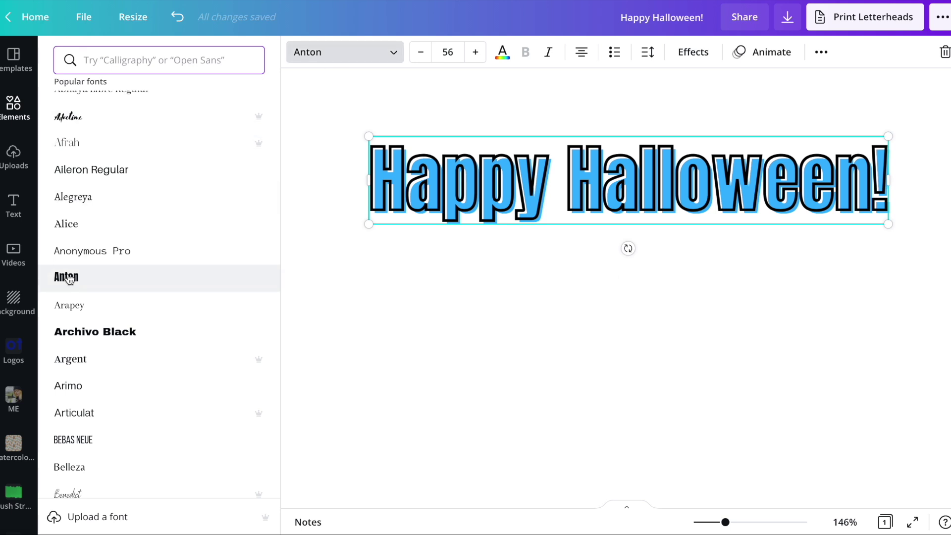
left_click(84, 338)
scroll(131, 221, "down", 6)
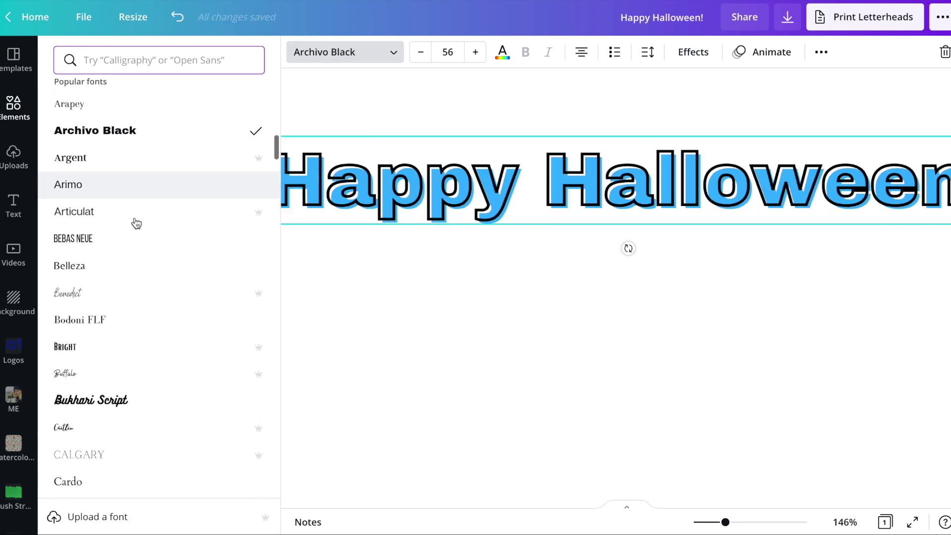
left_click(114, 300)
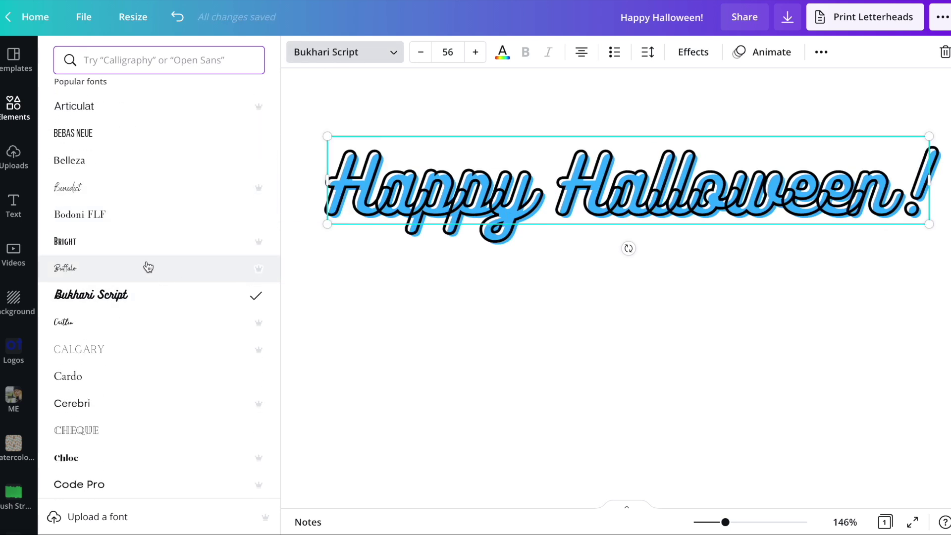
scroll(149, 266, "down", 1)
scroll(133, 272, "down", 5)
left_click(95, 215)
scroll(119, 283, "down", 4)
left_click(106, 242)
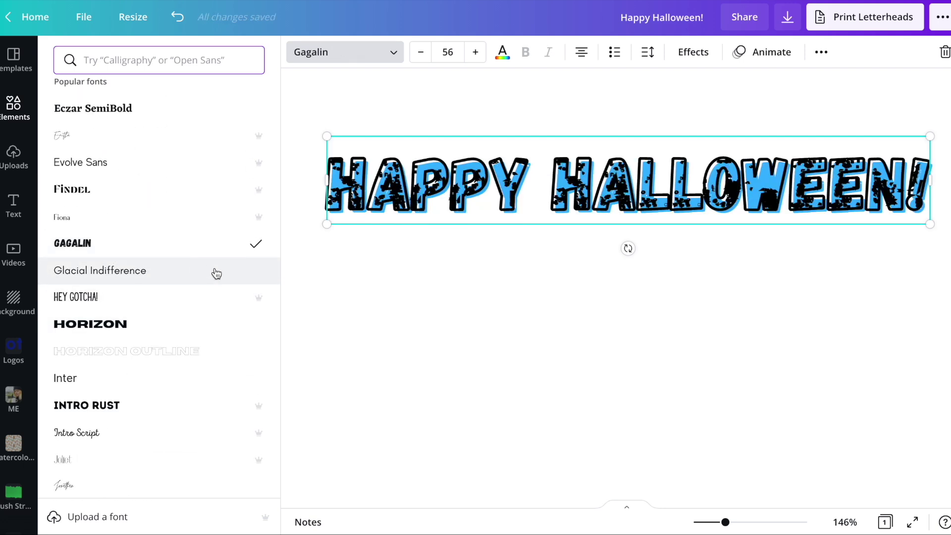
left_click(103, 328)
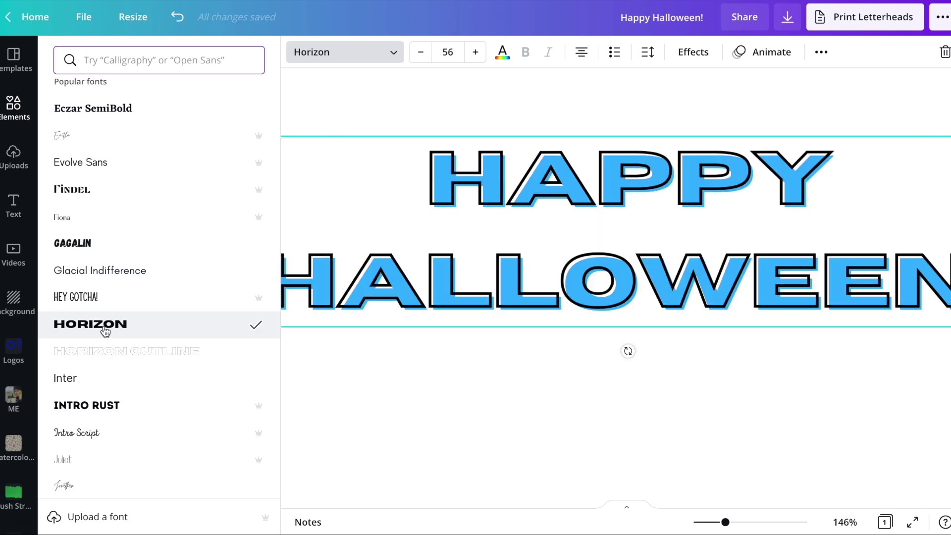
Set the heading's font to Intro Rust and return to its text effects
left_click(102, 407)
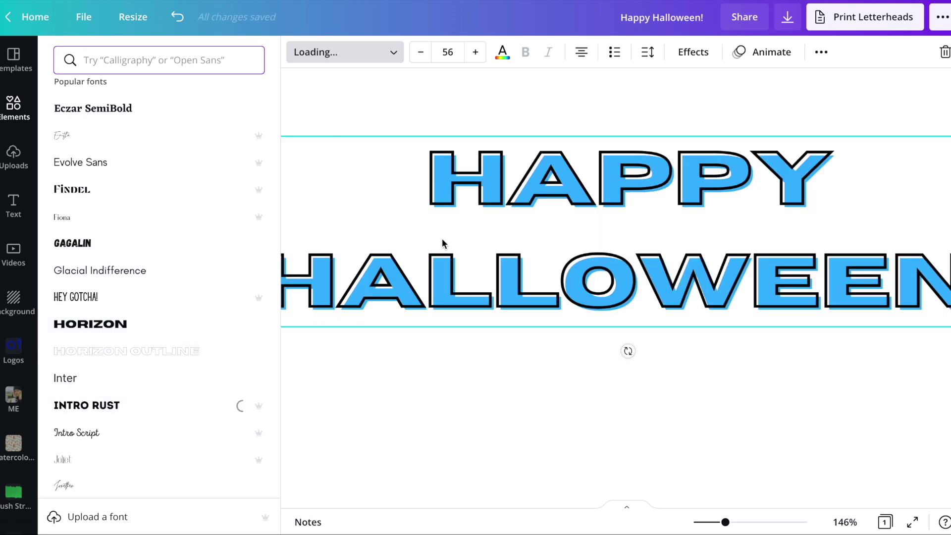
scroll(574, 189, "left", 3)
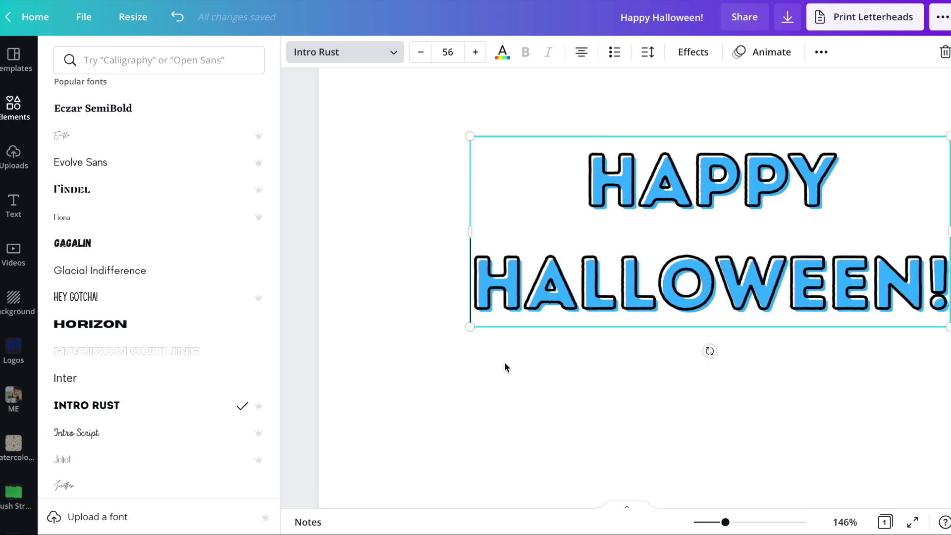
key("Escape")
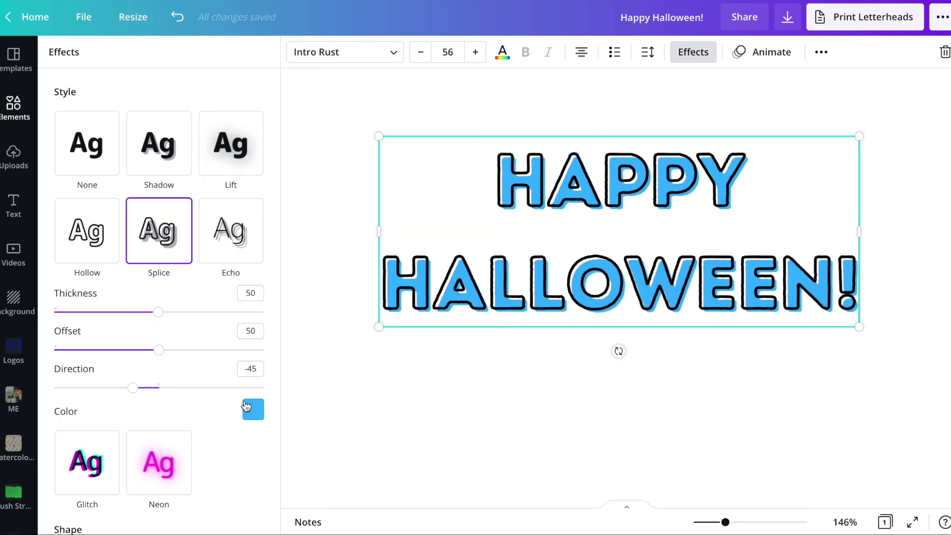
Set the Splice effect's color on the "Happy Halloween!" heading to white
left_click(244, 405)
left_click(236, 272)
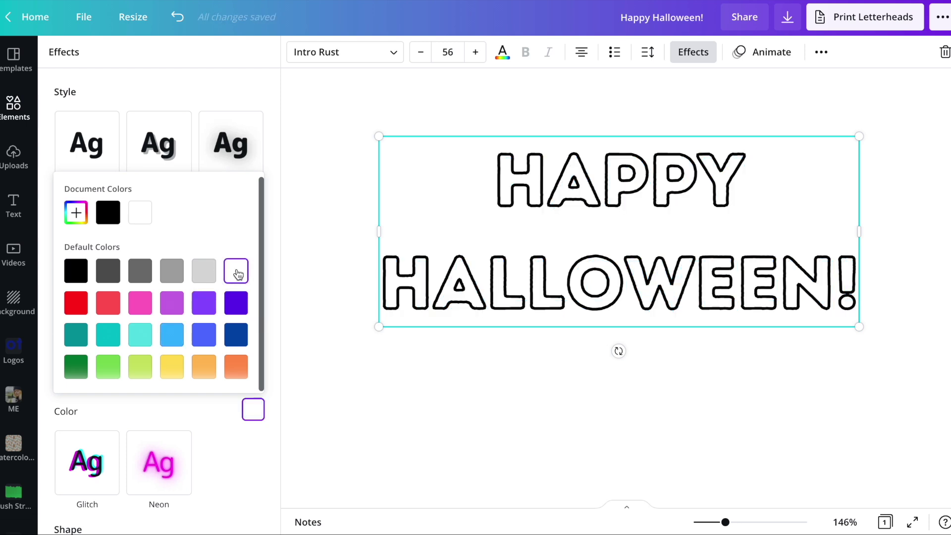
left_click(210, 417)
key("Escape")
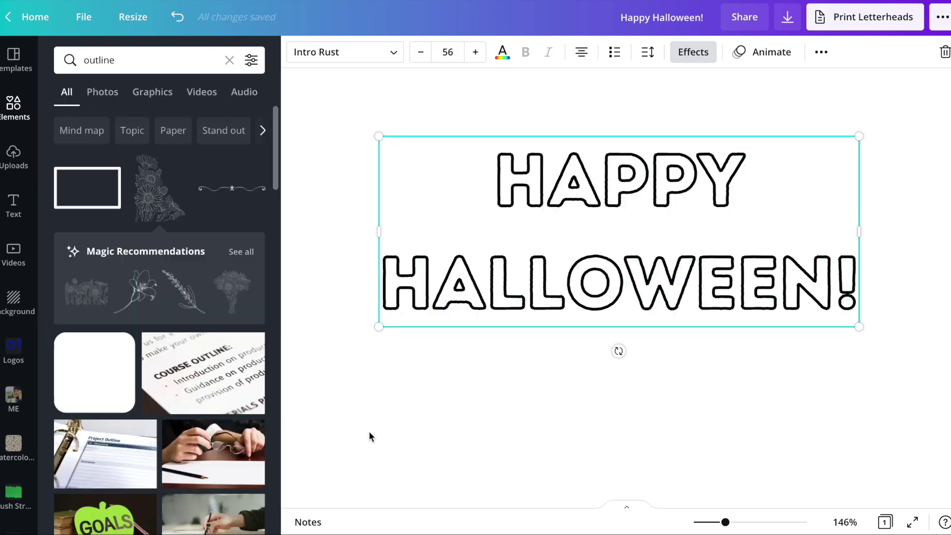
Fill the page background with pink from the default colors
left_click(334, 397)
left_click(291, 58)
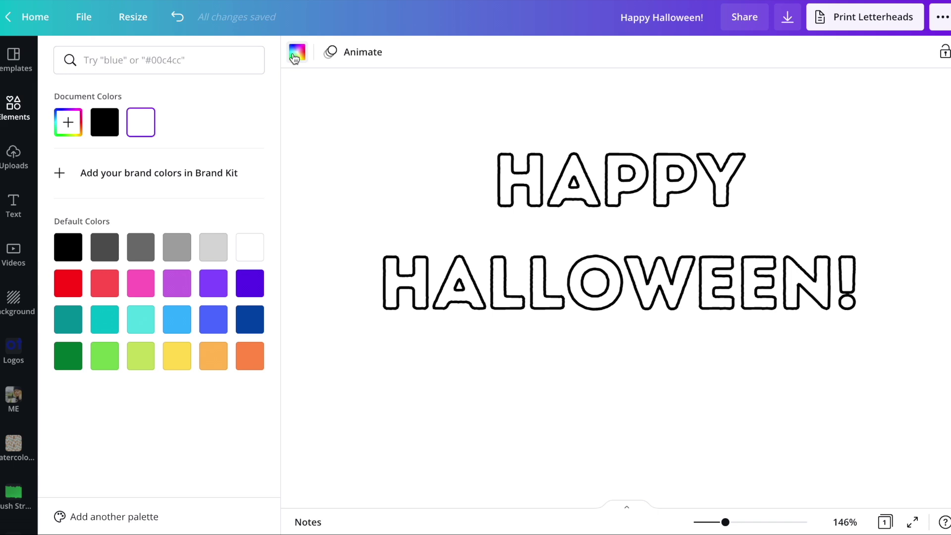
left_click(145, 291)
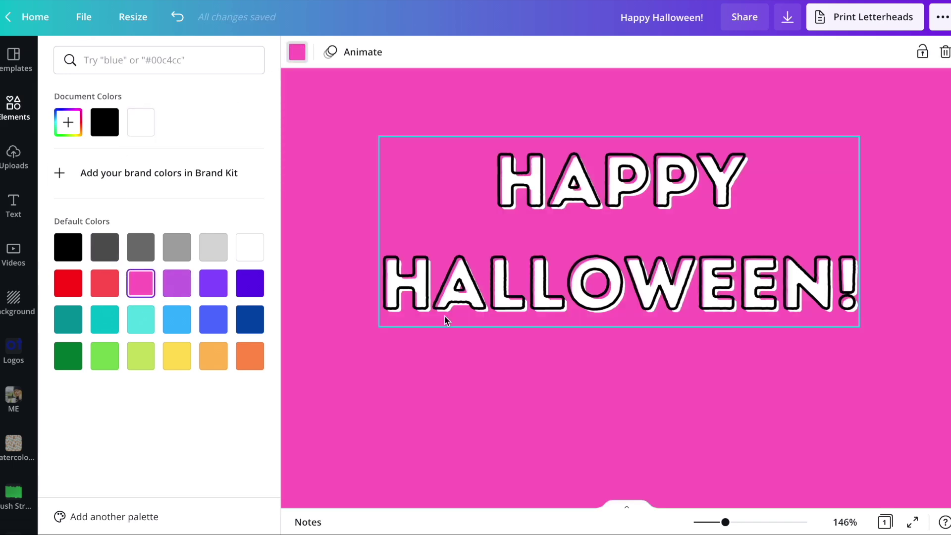
Set the heading's Splice effect to thickness 21 and offset 0
left_click(581, 273)
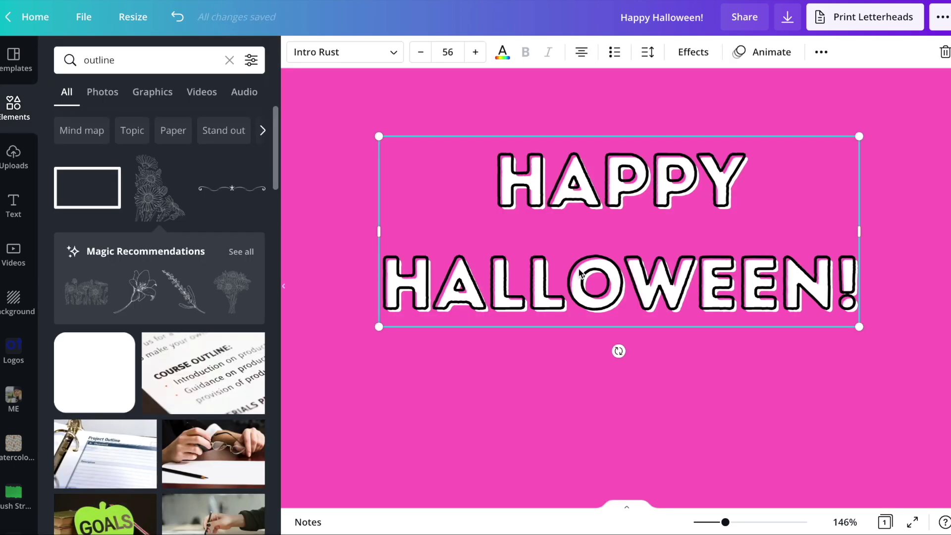
left_click(673, 48)
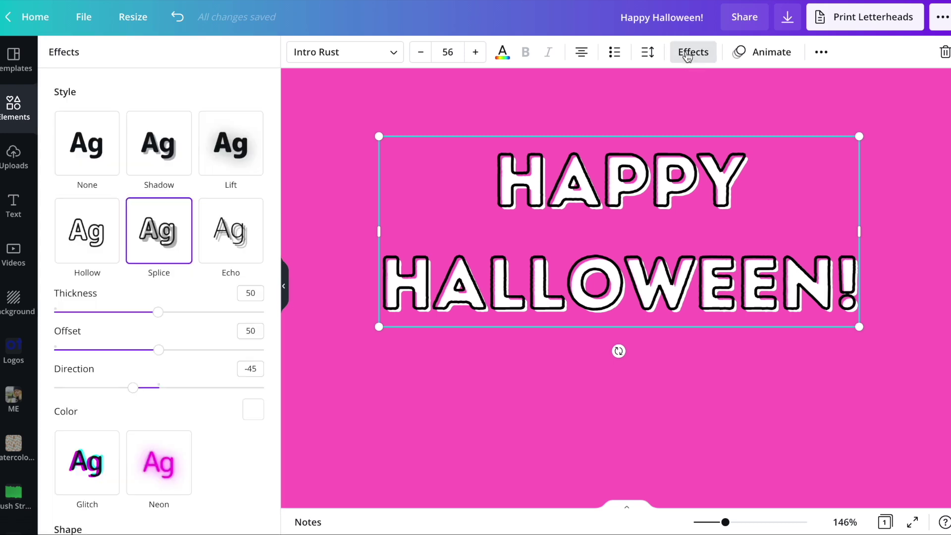
left_click_drag(158, 312, 96, 312)
left_click_drag(161, 351, 51, 348)
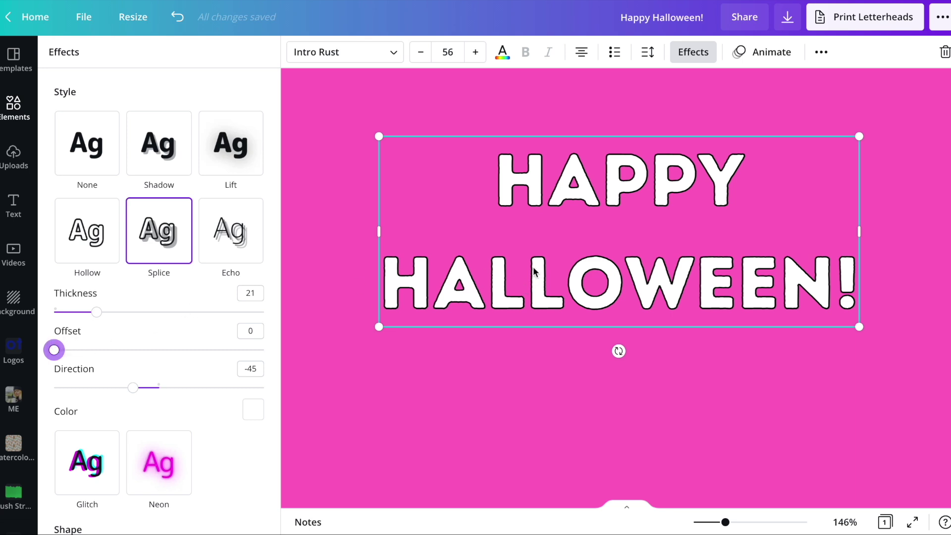
key("Escape")
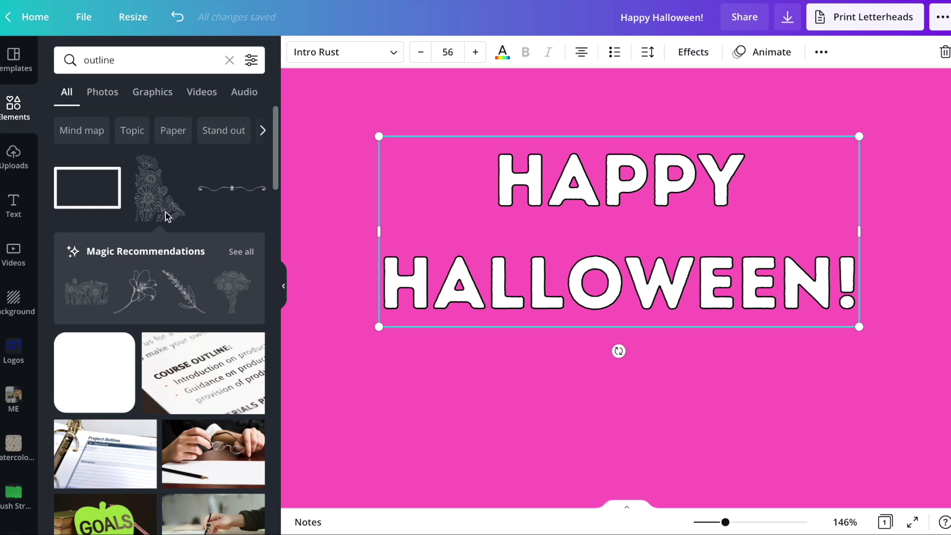
Remove the pink background from the page
left_click(319, 167)
key("Delete")
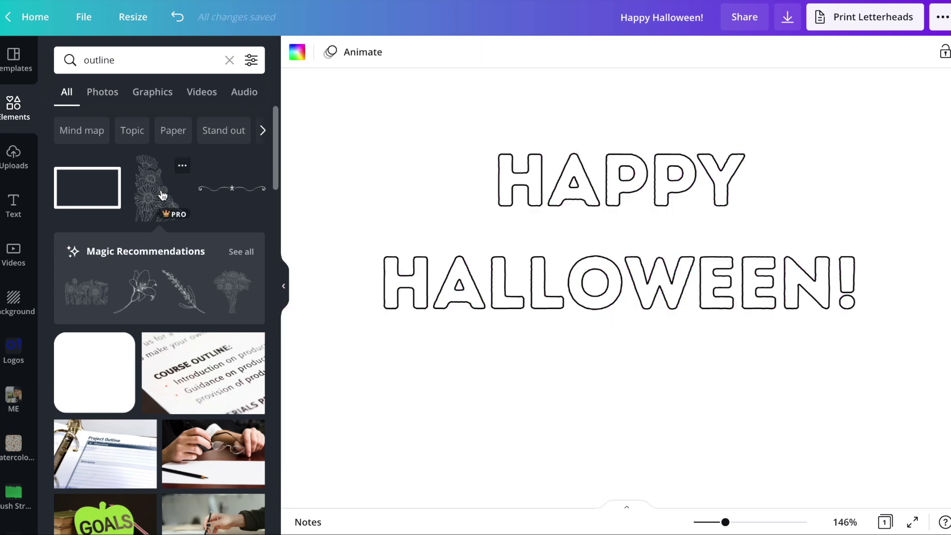
Try the daisy outline drawing over the beginning of the heading and delete it
left_click(142, 194)
left_click_drag(538, 474, 408, 178)
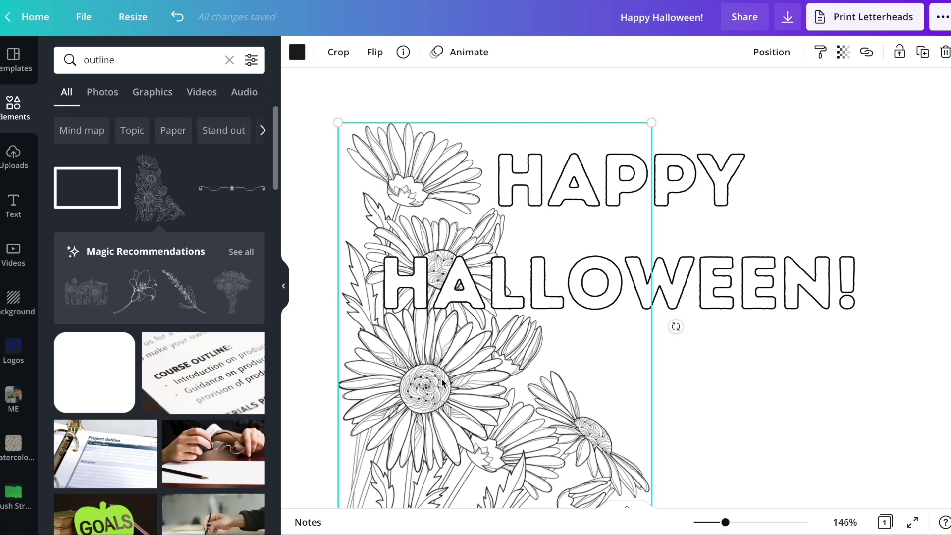
key("Delete")
Apply the Echo effect to the "Happy Halloween!" heading
left_click(501, 302)
left_click(691, 54)
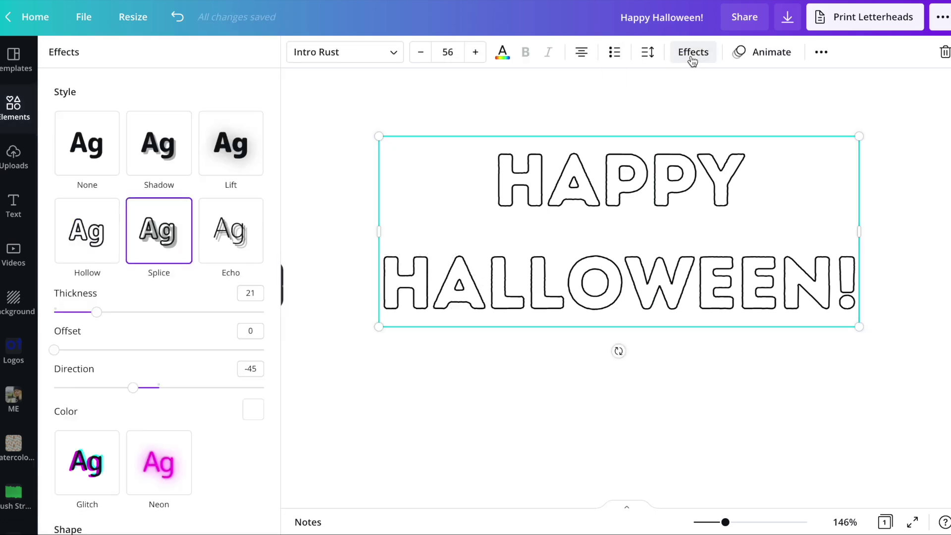
left_click(224, 245)
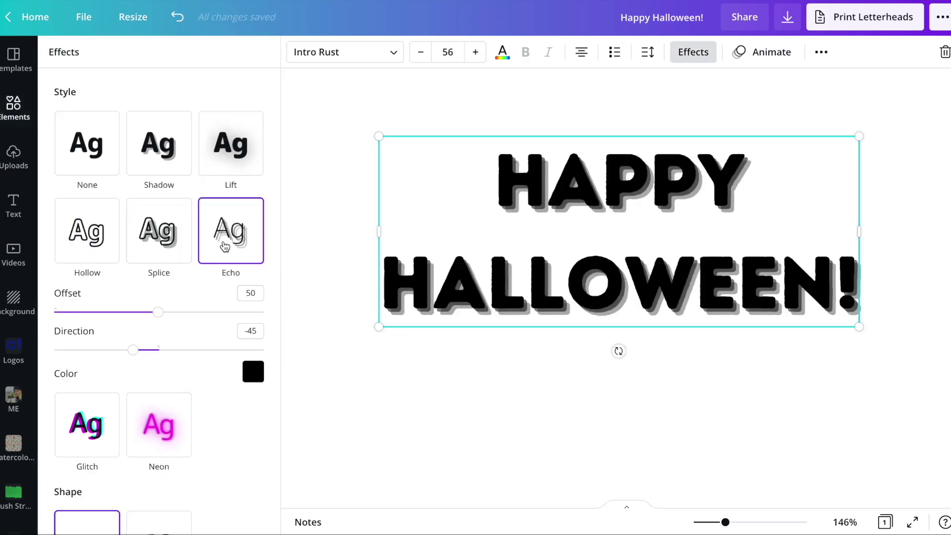
Set both the Echo effect color and the heading's text color to the default dark blue
left_click(253, 372)
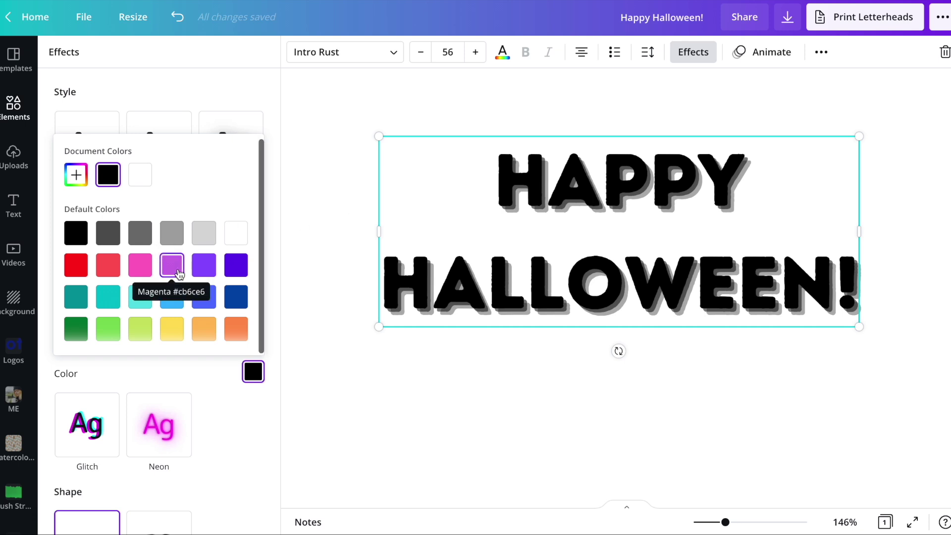
left_click_drag(725, 522, 766, 523)
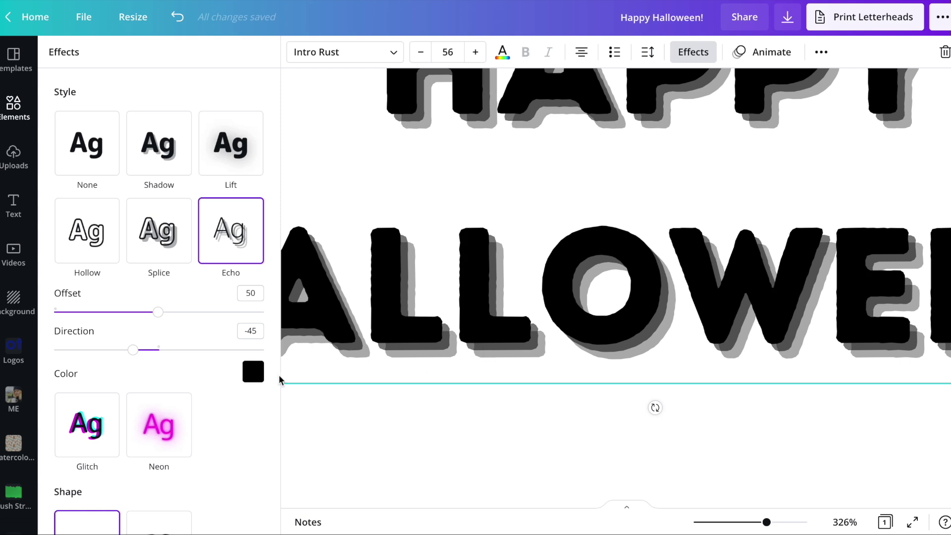
left_click(254, 371)
left_click(237, 298)
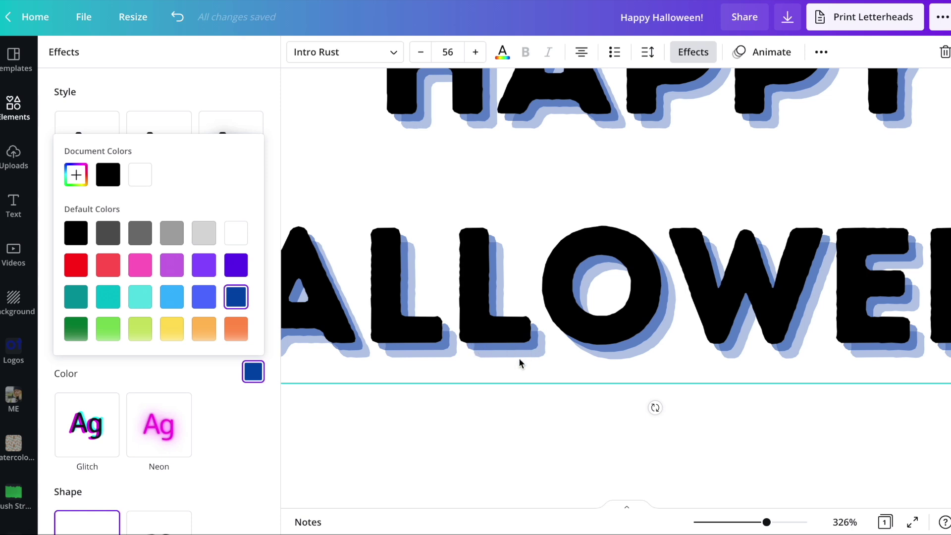
left_click(502, 52)
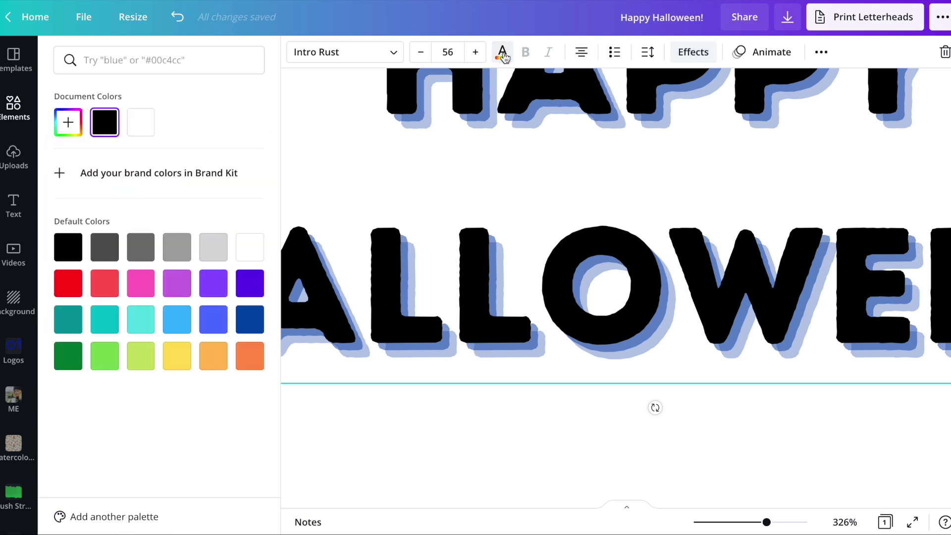
left_click(243, 323)
Try a direction of -82 and an offset of 54 for the Echo effect, and undo both changes
left_click(695, 51)
left_click(134, 350)
left_click_drag(136, 351, 113, 365)
left_click(157, 312)
left_click(157, 313)
mouse_move(158, 312)
left_mouse_down()
mouse_move(259, 310)
mouse_move(65, 313)
mouse_move(191, 310)
mouse_move(168, 312)
left_mouse_up()
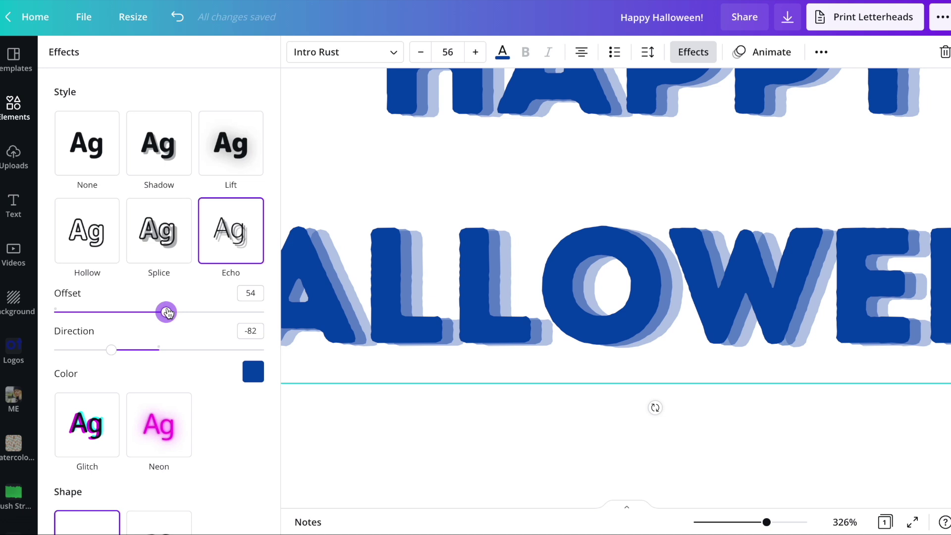
key("ctrl+z")
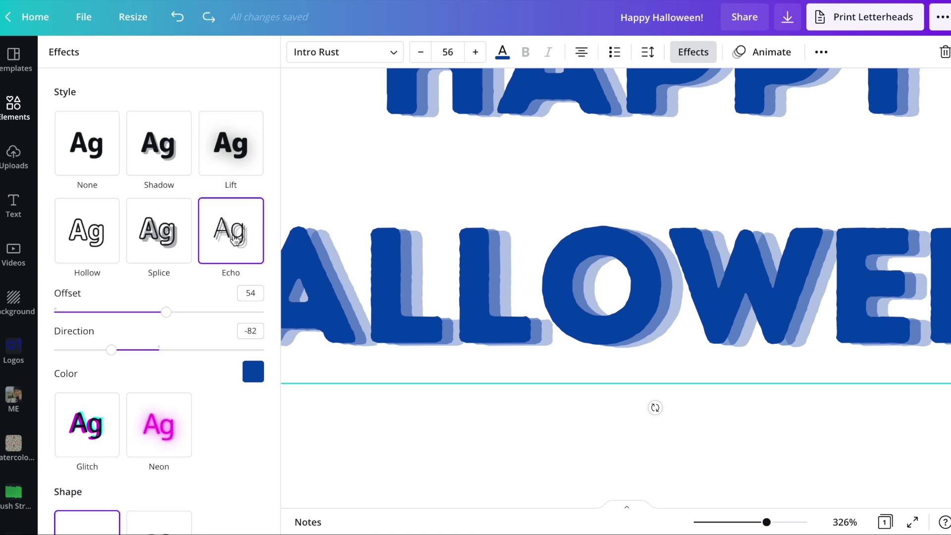
key("ctrl+z")
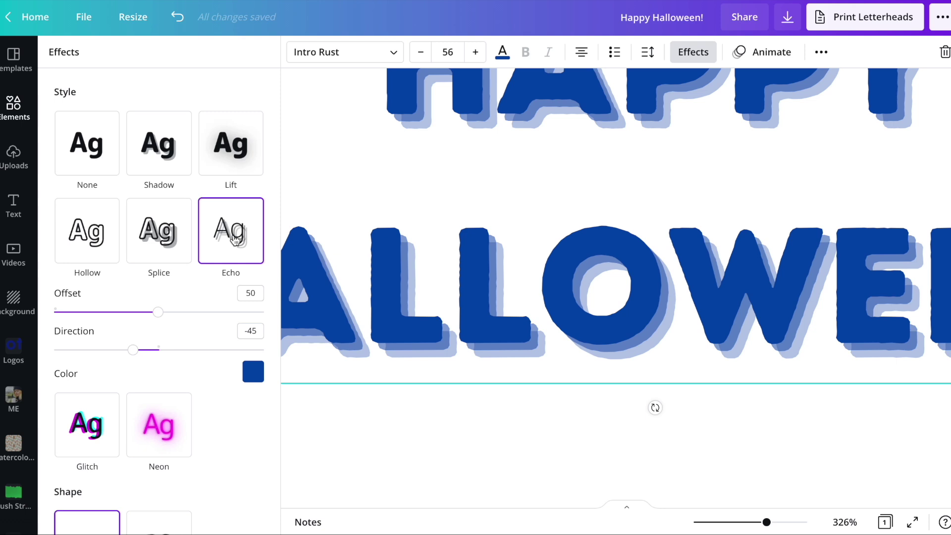
Apply the Glitch effect to the heading with the cyan and red color pair, offset 100 and direction 92
scroll(236, 240, "down", 2)
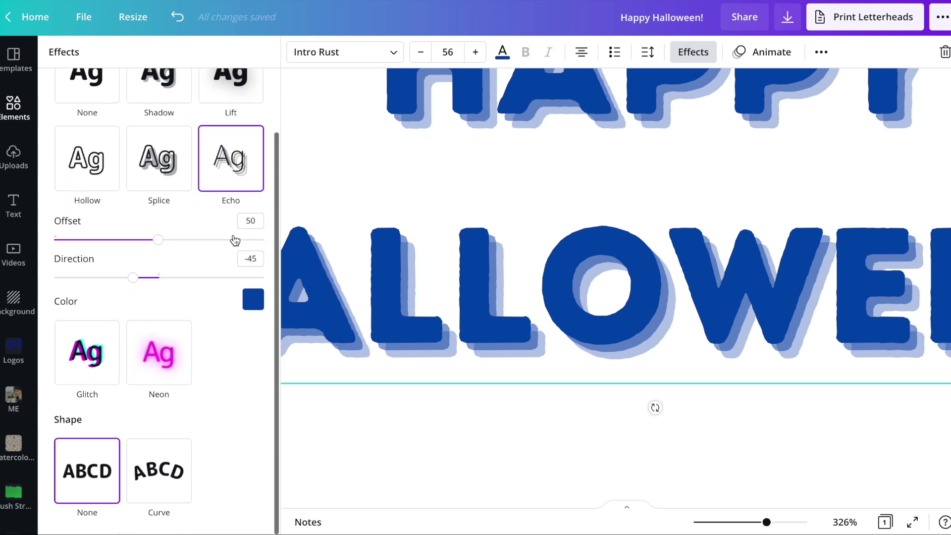
left_click(88, 351)
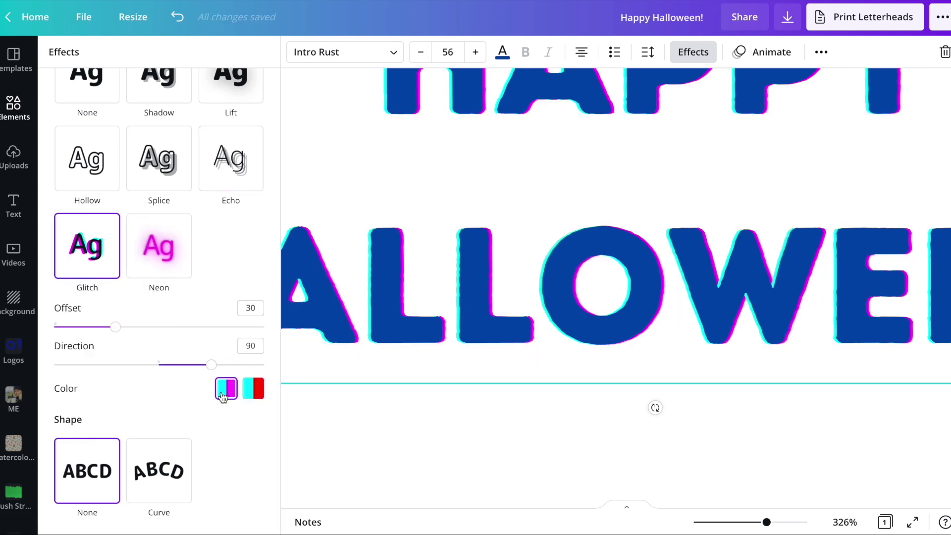
left_click(253, 394)
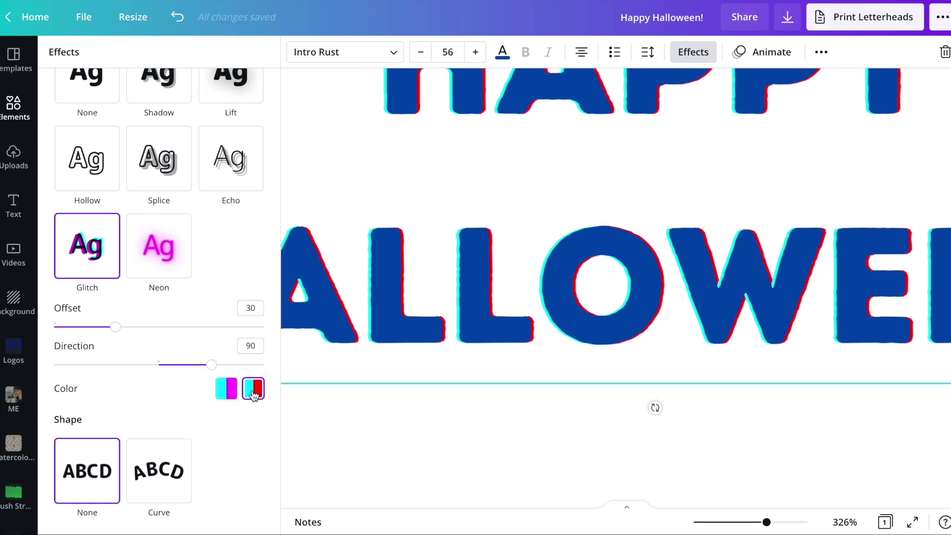
left_click_drag(115, 327, 278, 331)
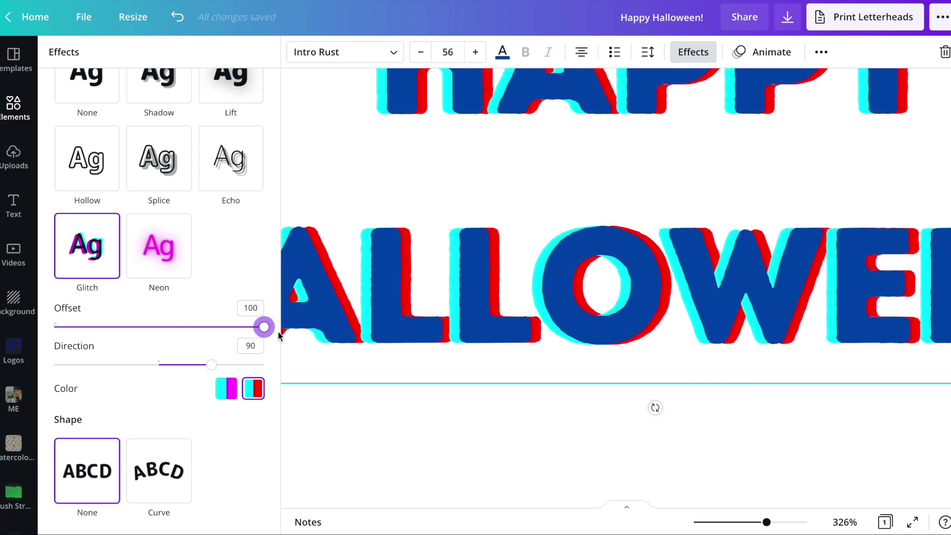
mouse_move(211, 364)
left_mouse_down()
mouse_move(95, 365)
mouse_move(113, 384)
mouse_move(218, 374)
mouse_move(206, 365)
left_mouse_up()
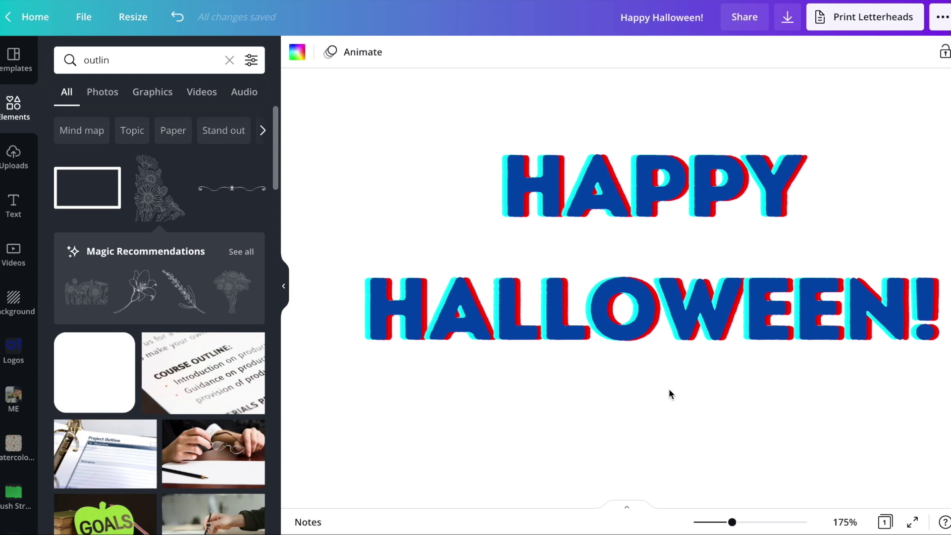
Tighten the heading's line spacing to 0.79
scroll(669, 394, "right", 2)
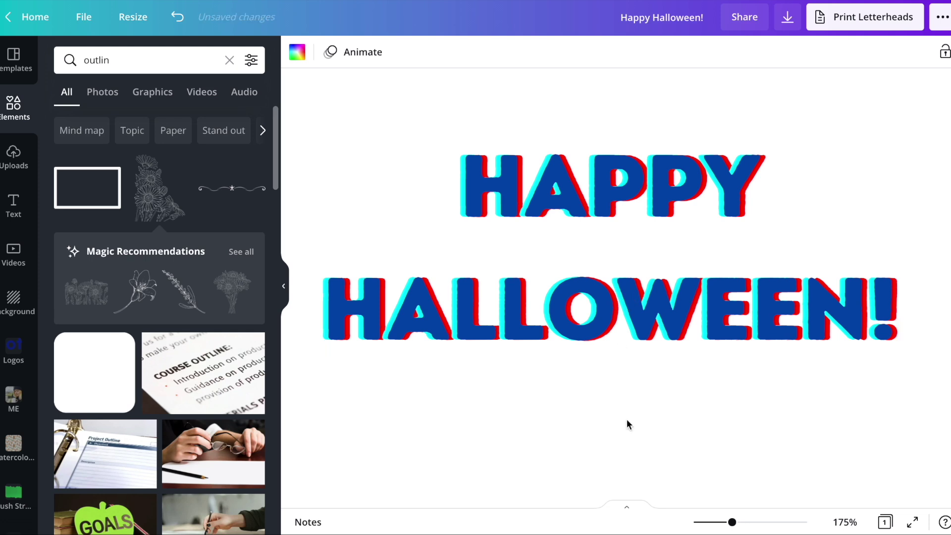
left_click(625, 285)
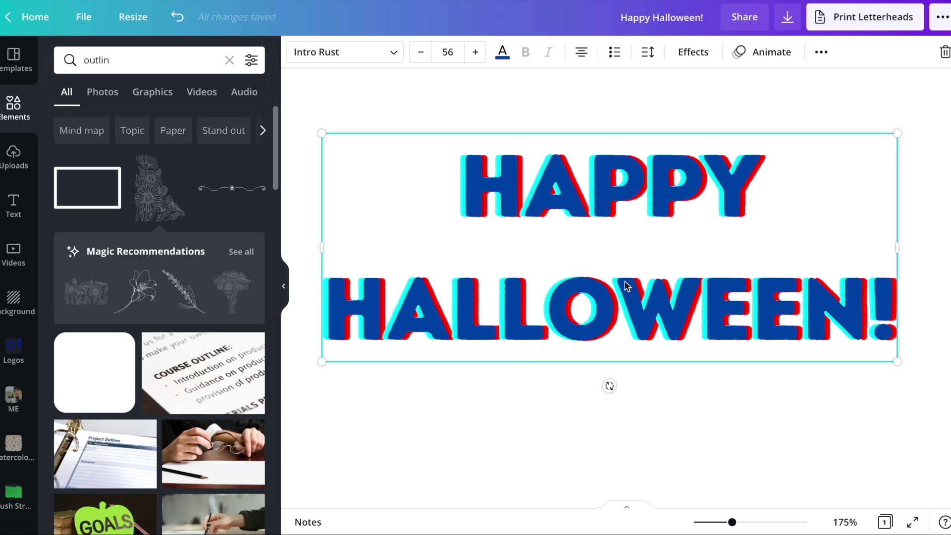
left_click(647, 52)
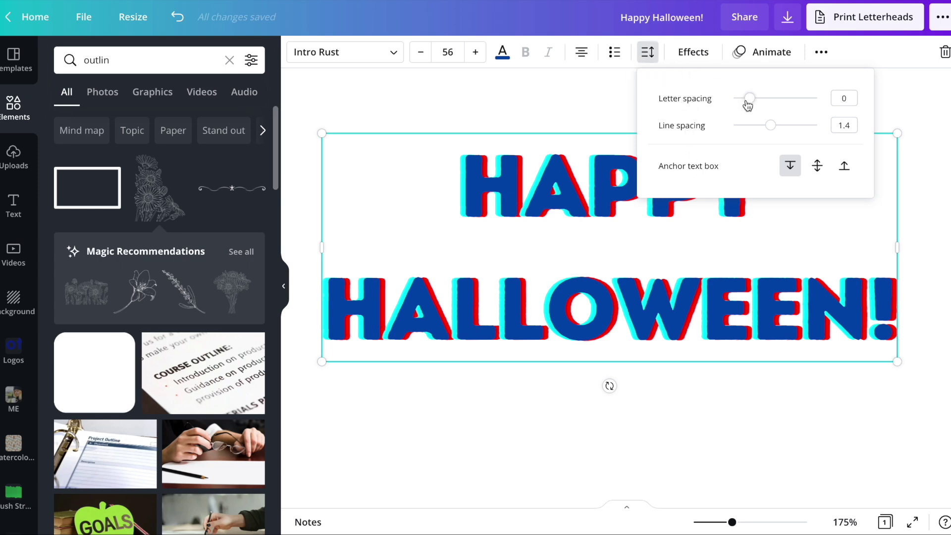
mouse_move(748, 103)
left_mouse_down()
mouse_move(730, 103)
mouse_move(775, 101)
mouse_move(749, 103)
left_mouse_up()
left_click_drag(776, 129, 746, 126)
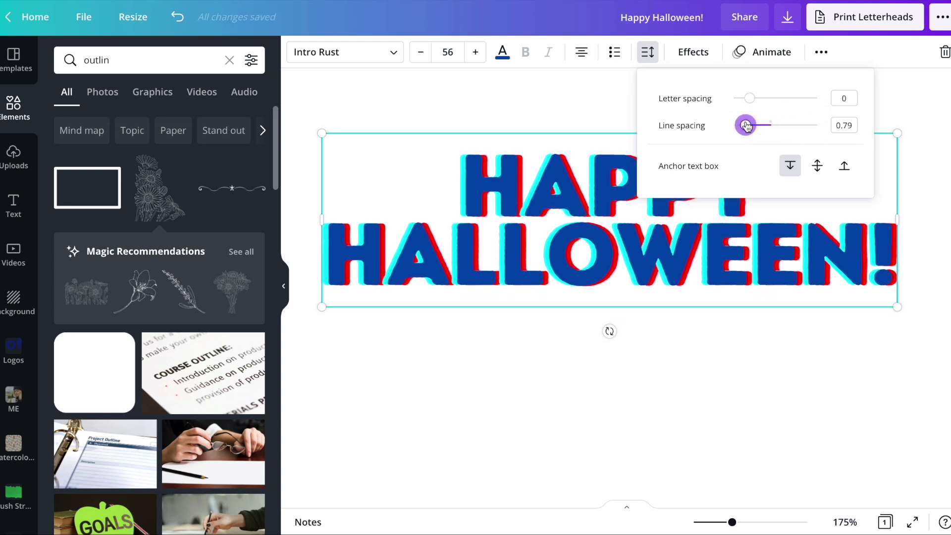
Apply the Neon effect to the heading, try intensity 1 and set the intensity to 100
left_click(693, 52)
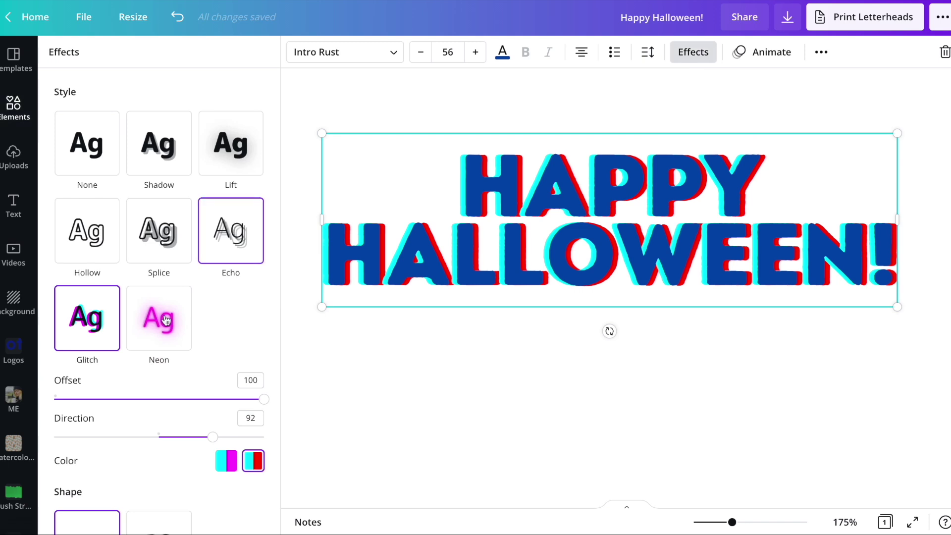
left_click(165, 321)
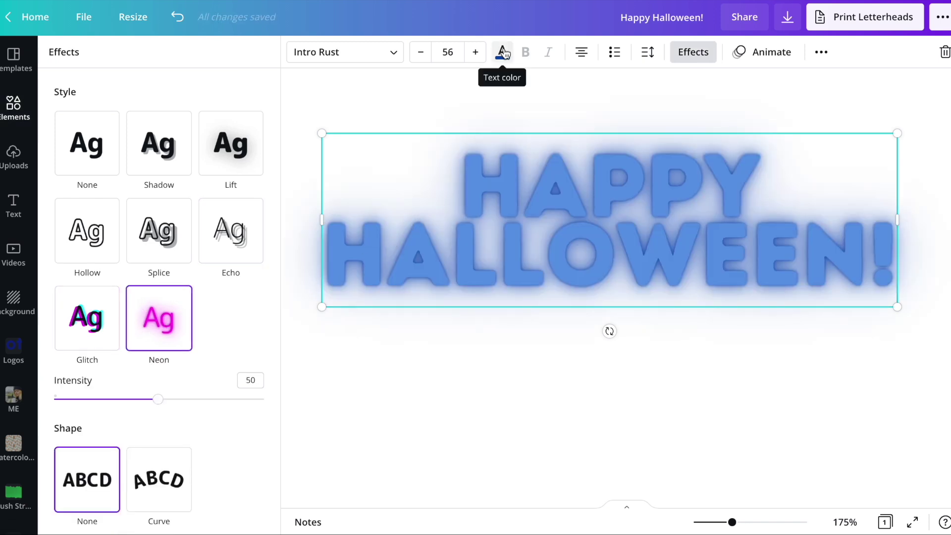
left_click_drag(155, 400, 45, 397)
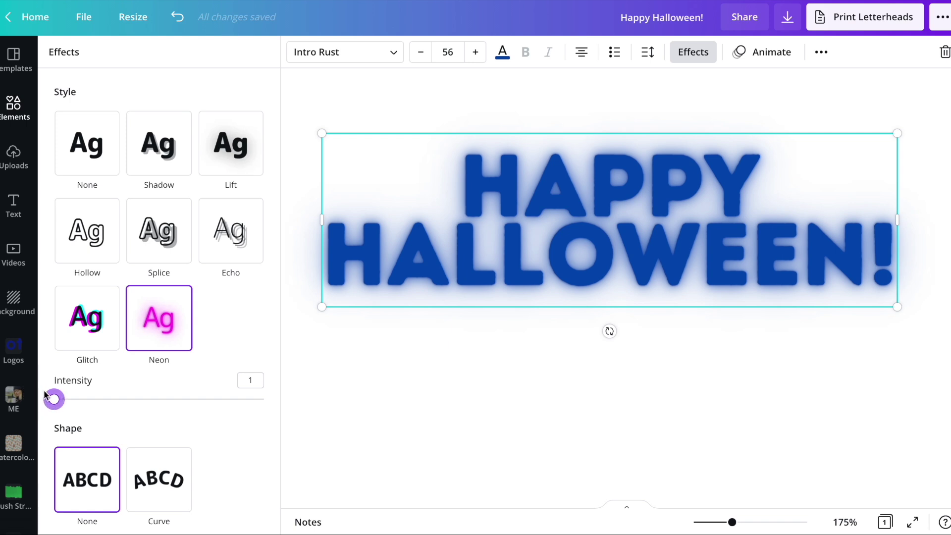
left_click_drag(51, 401, 287, 406)
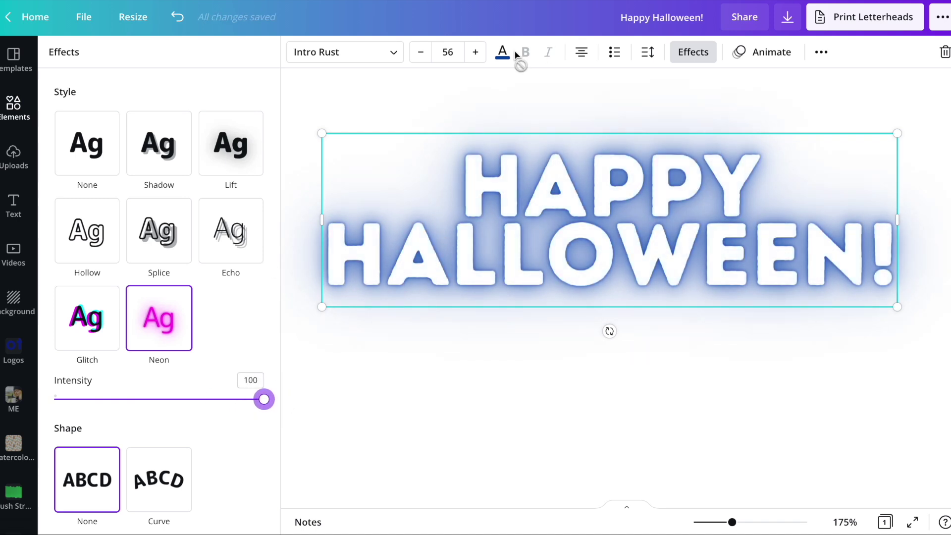
Change the heading's text color to coral red and return to its text effects
left_click(502, 52)
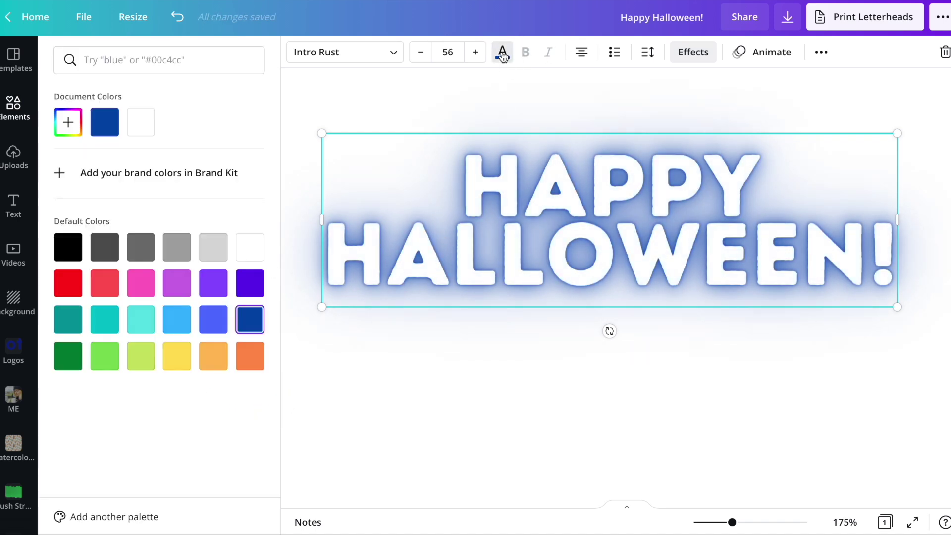
left_click(102, 290)
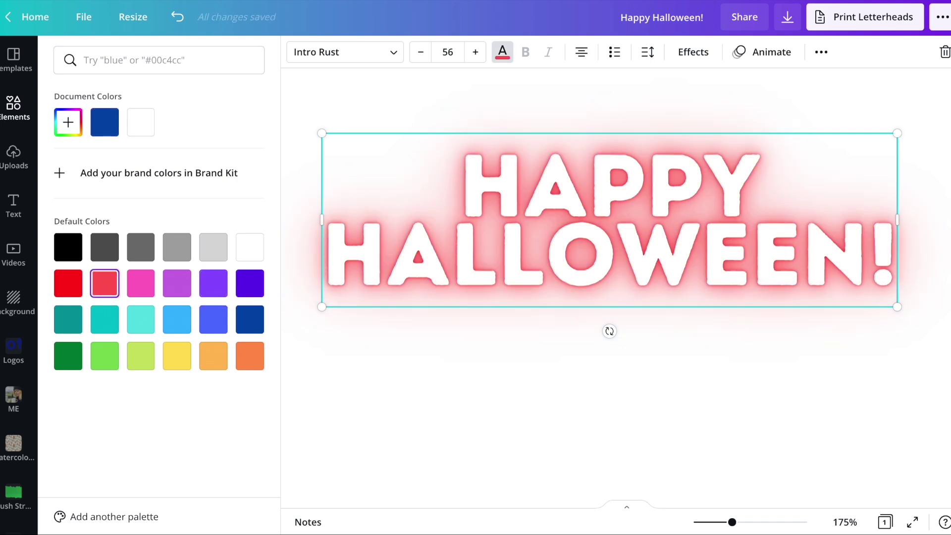
left_click(692, 52)
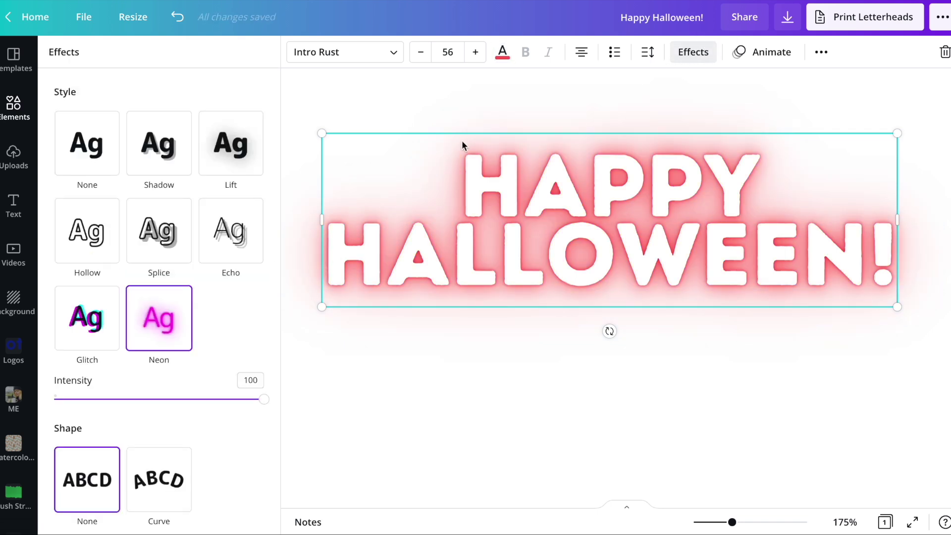
Apply the Lift effect to the heading, try its intensity at 30, and return the effect style to None
left_click(233, 169)
left_click_drag(284, 227, 132, 227)
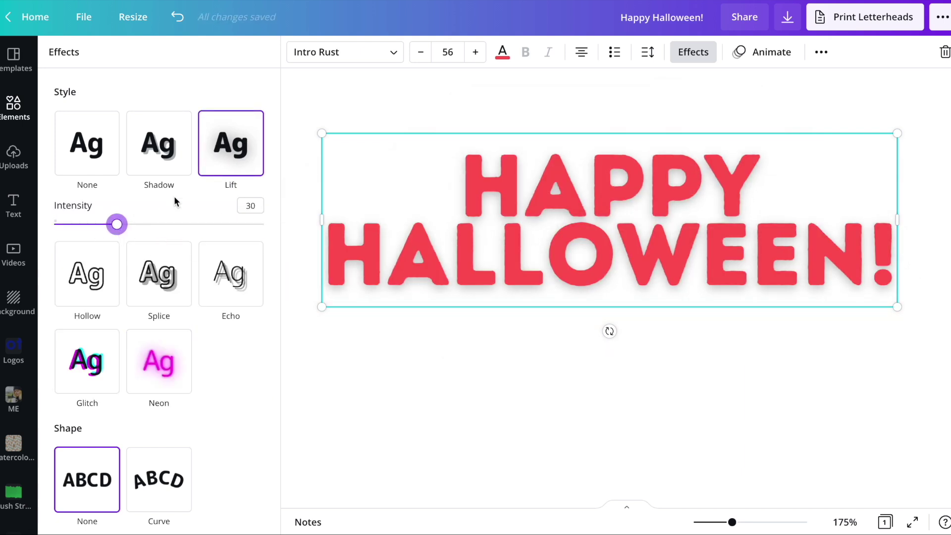
left_click(159, 361)
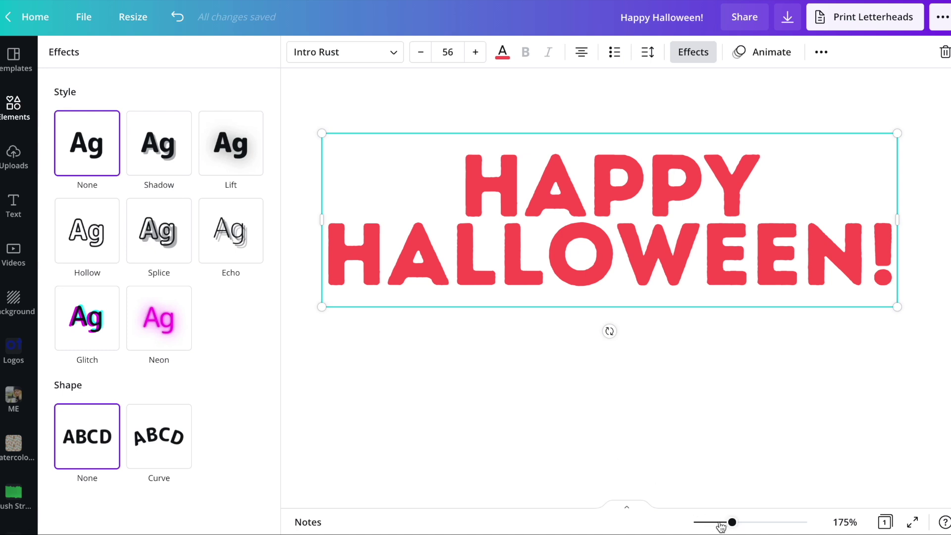
Try the Curve shape on the heading with different curve amounts and return the shape to None
left_click_drag(721, 527, 705, 524)
left_click(170, 448)
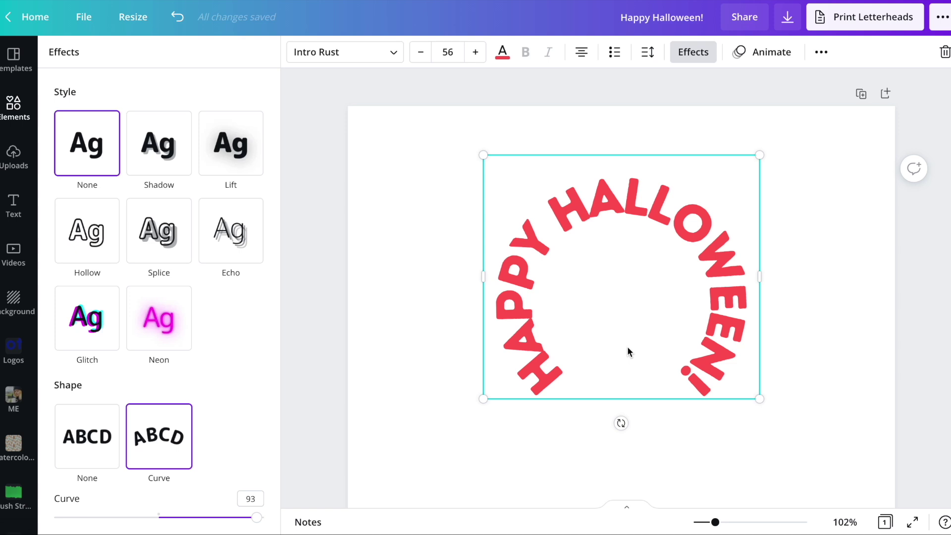
mouse_move(257, 517)
left_mouse_down()
mouse_move(276, 522)
mouse_move(37, 525)
mouse_move(263, 515)
left_mouse_up()
left_click(86, 440)
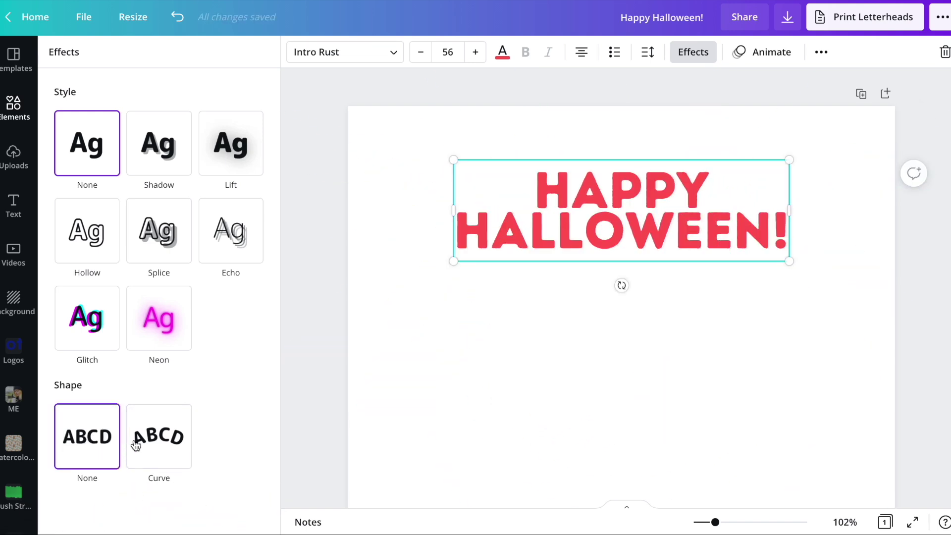
left_click(151, 444)
left_click_drag(256, 517, 216, 517)
left_click(114, 456)
Duplicate the heading and place the copy directly below the original
left_click(652, 200)
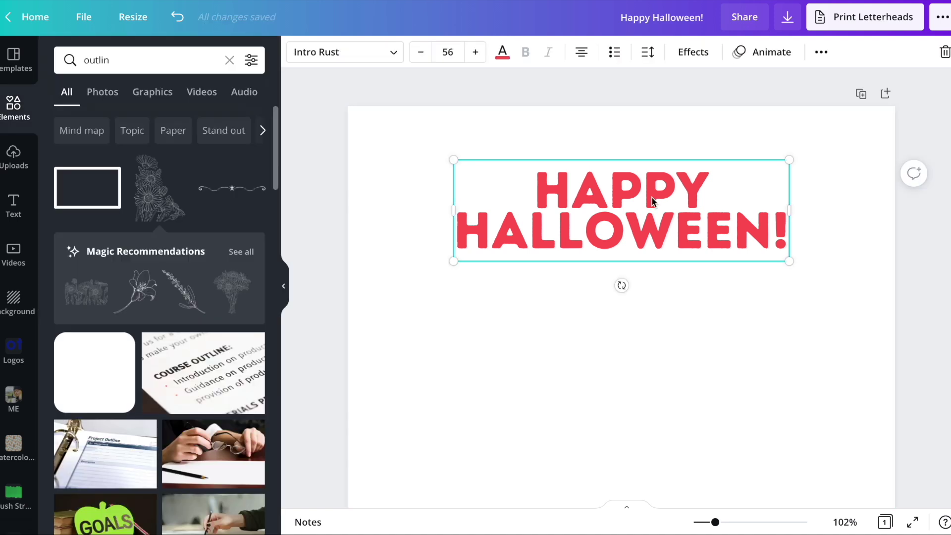
key("ctrl+d")
left_click_drag(664, 228, 644, 349)
Split the greeting by removing "Halloween!" from the upper heading and "Happy" from the copy
left_click(622, 239)
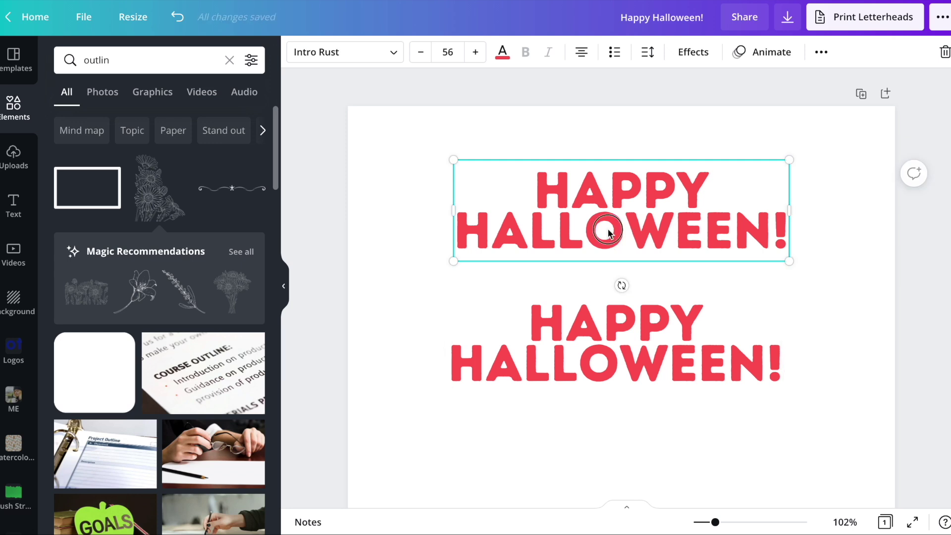
double_click(608, 232)
key("BackSpace")
key("Delete")
left_click(612, 319)
double_click(625, 327)
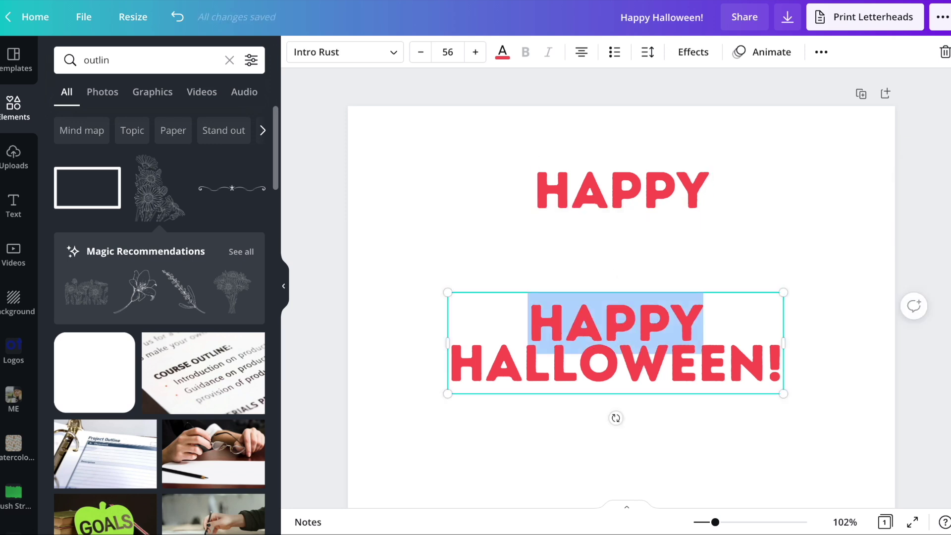
key("BackSpace")
key("Delete")
Curve "Happy" into an upward arch and bend "Halloween!" the opposite way with a curve of -76
left_click(582, 181)
left_click(694, 59)
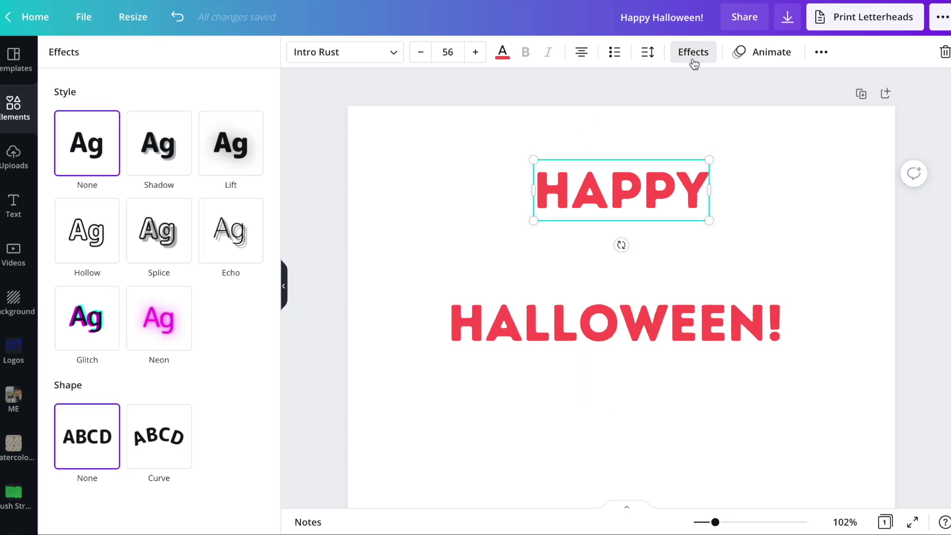
left_click(175, 431)
left_click(610, 334)
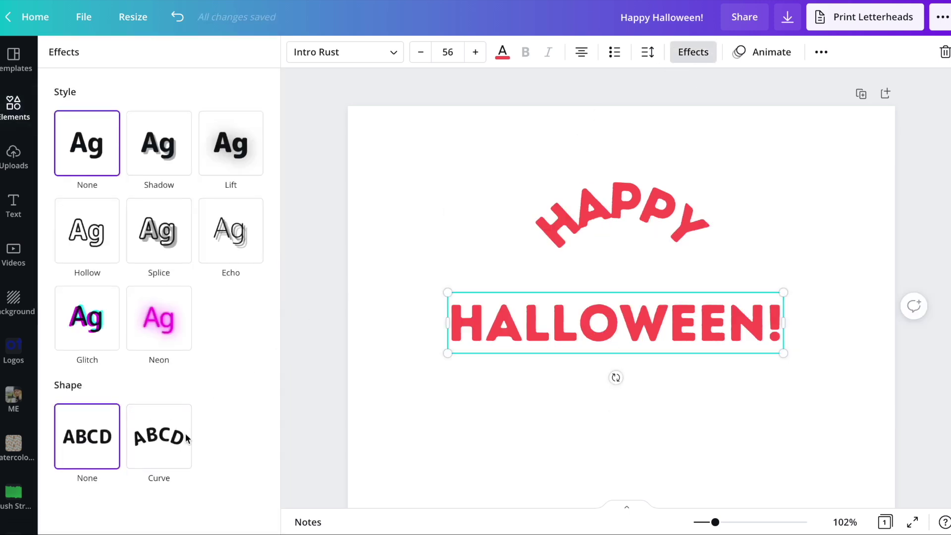
left_click(164, 436)
left_click_drag(86, 518, 80, 517)
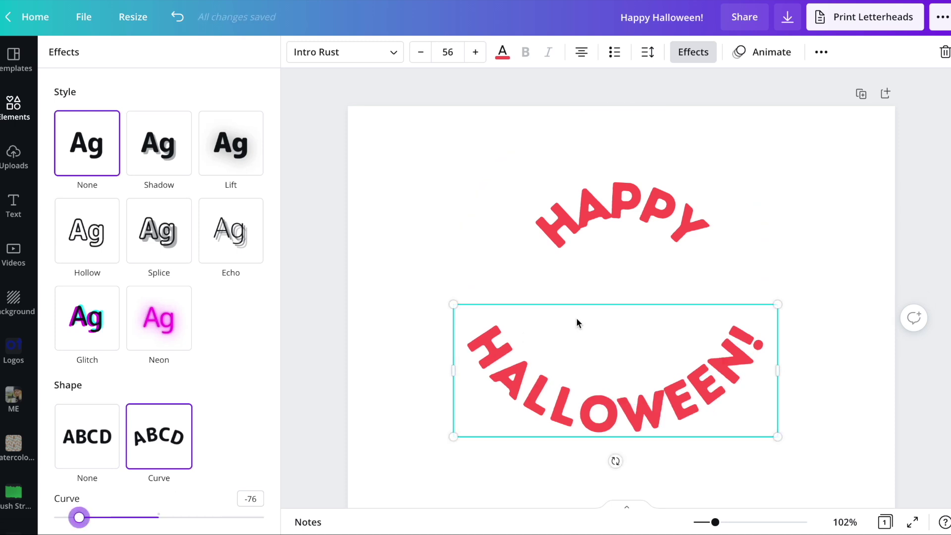
Enlarge "Happy" to font size 90.2, center it above "Halloween!" and move both words lower on the page
left_click_drag(604, 205, 569, 152)
left_click_drag(699, 222, 788, 306)
left_click_drag(628, 174, 598, 134)
left_click(824, 251)
left_click_drag(825, 430, 527, 130)
left_click_drag(667, 170, 669, 219)
left_click(830, 172)
Change the text color of "Happy" to black
left_click(631, 182)
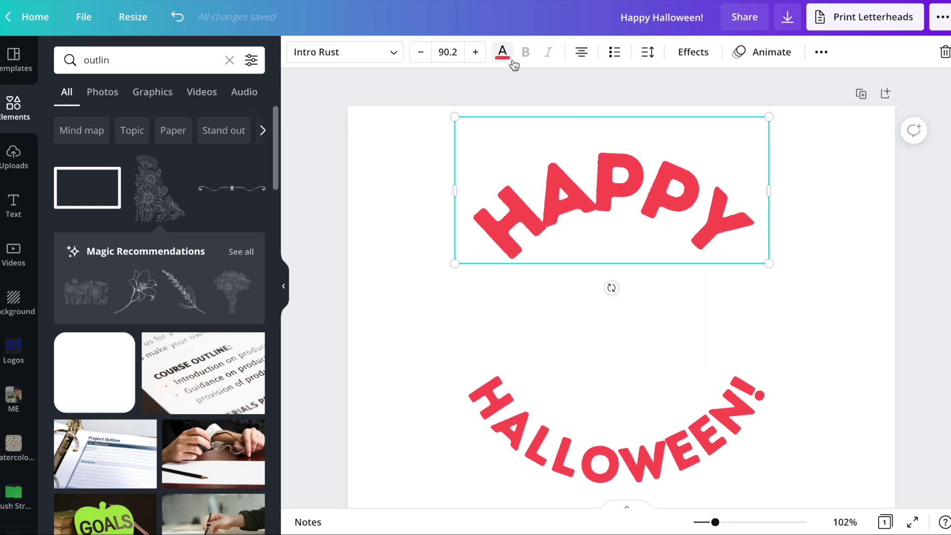
left_click(514, 62)
left_click(73, 247)
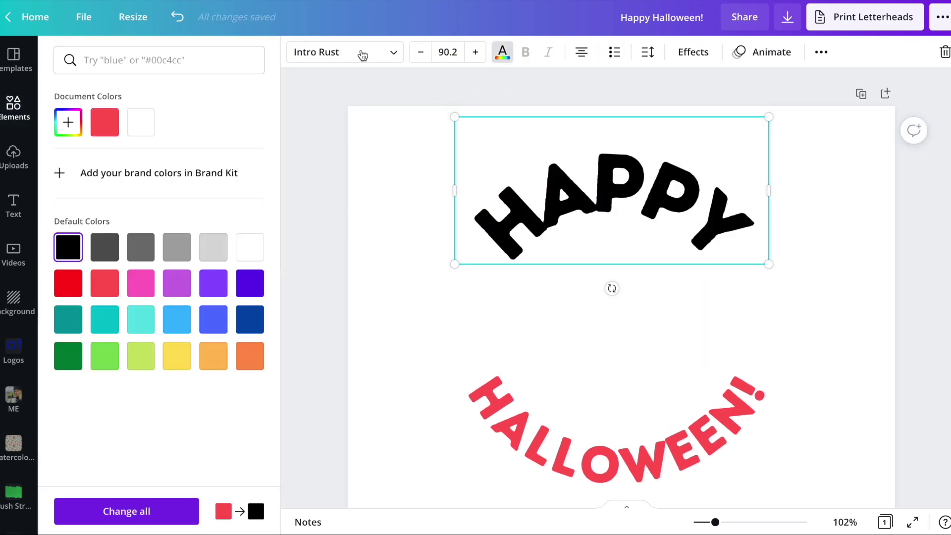
Search the fonts for "halloween" and try Jeepers on both words
left_click(329, 52)
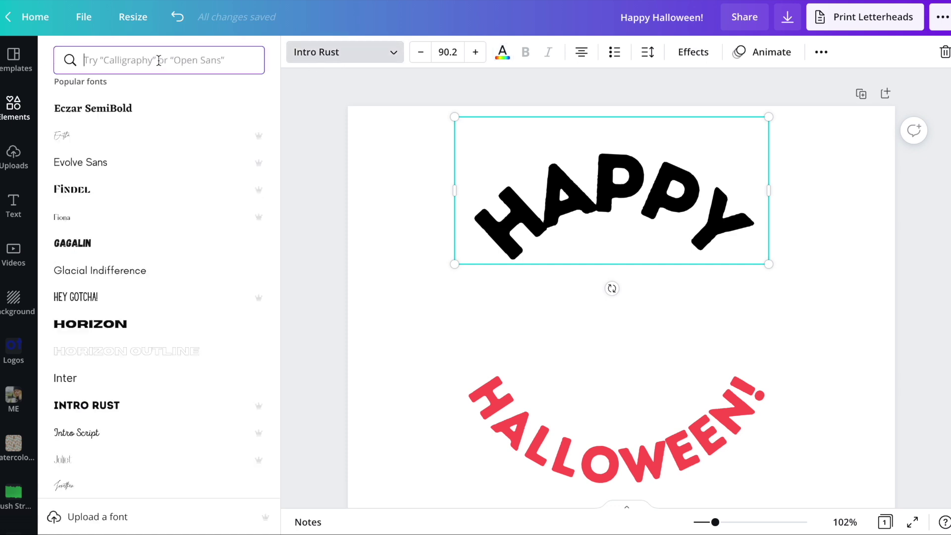
type("halloween")
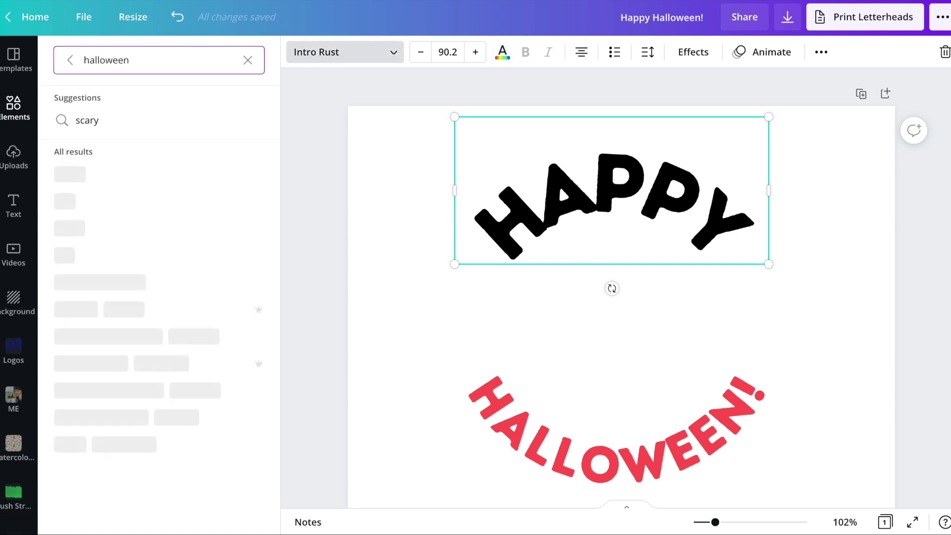
left_click(74, 176)
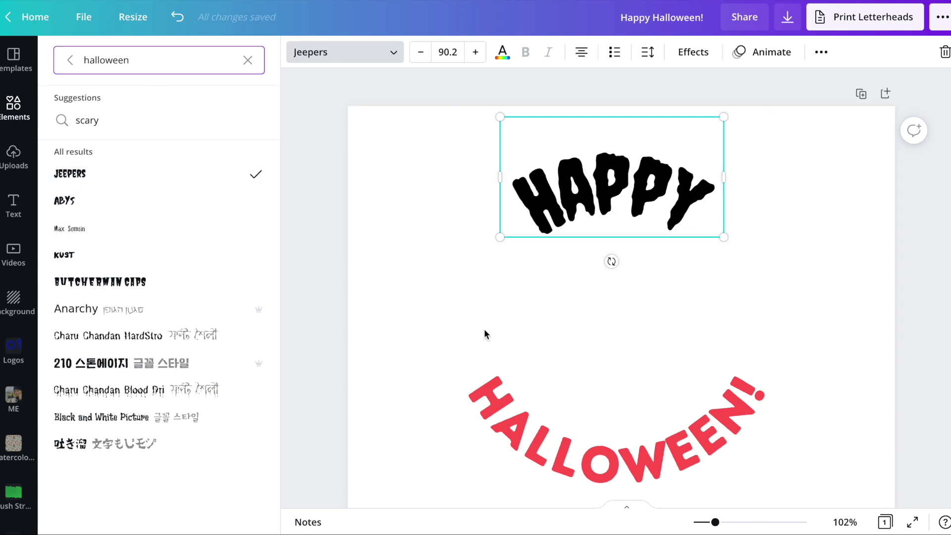
left_click(515, 412)
left_click(111, 183)
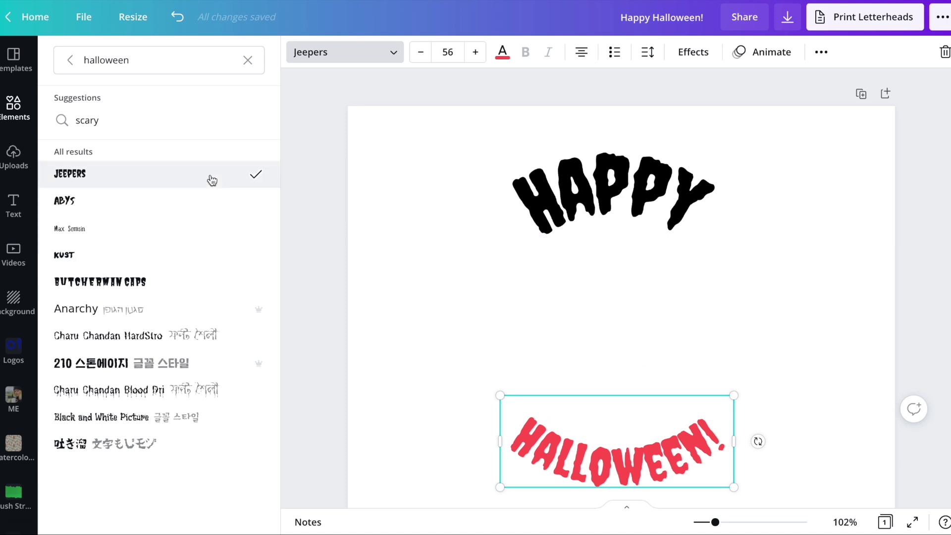
Undo the Jeepers font on both words and try the Abys font on "Halloween!"
key("Escape")
key("ctrl+z")
key("ctrl+z")
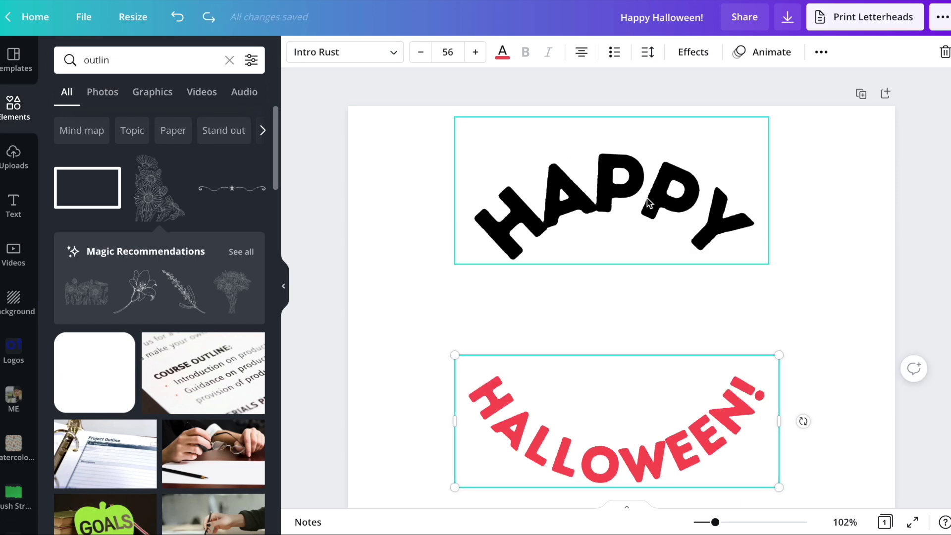
left_click(297, 56)
left_click(64, 200)
Search the fonts for "wide" and apply Ultra to both words
double_click(95, 61)
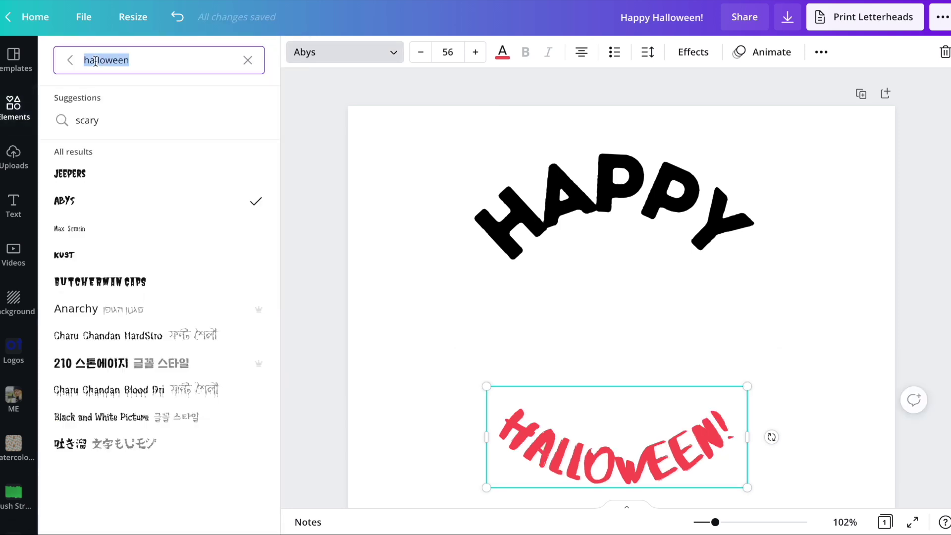
type("wide")
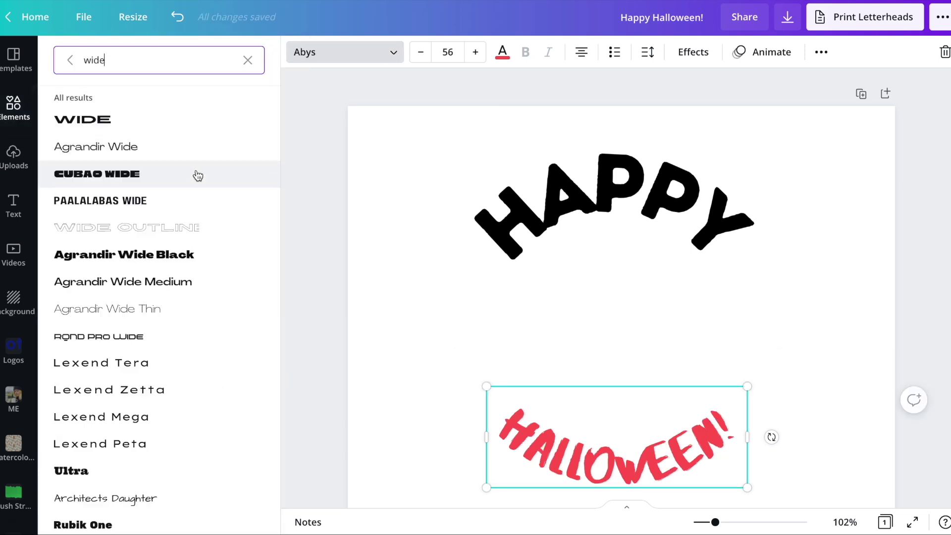
scroll(198, 176, "down", 6)
left_click(117, 184)
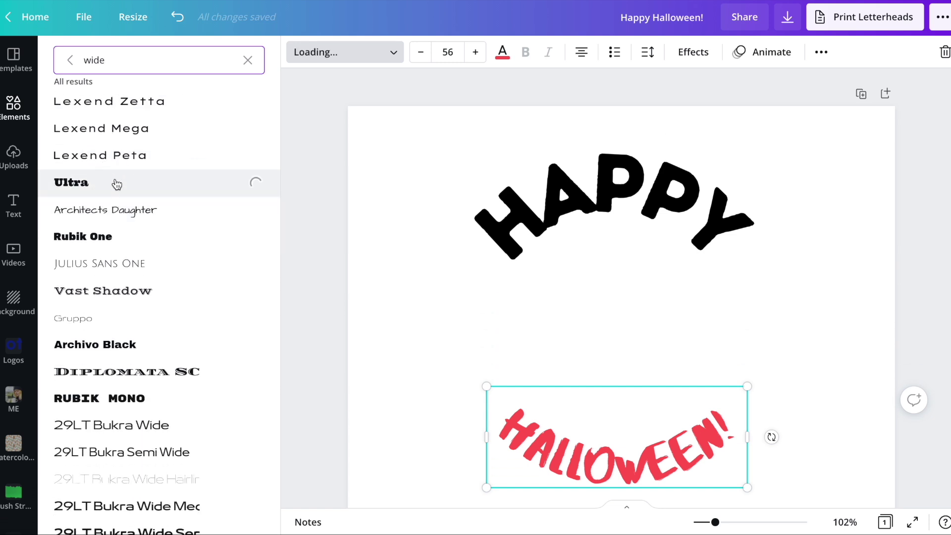
left_click(620, 193)
left_click(164, 188)
left_click(641, 363)
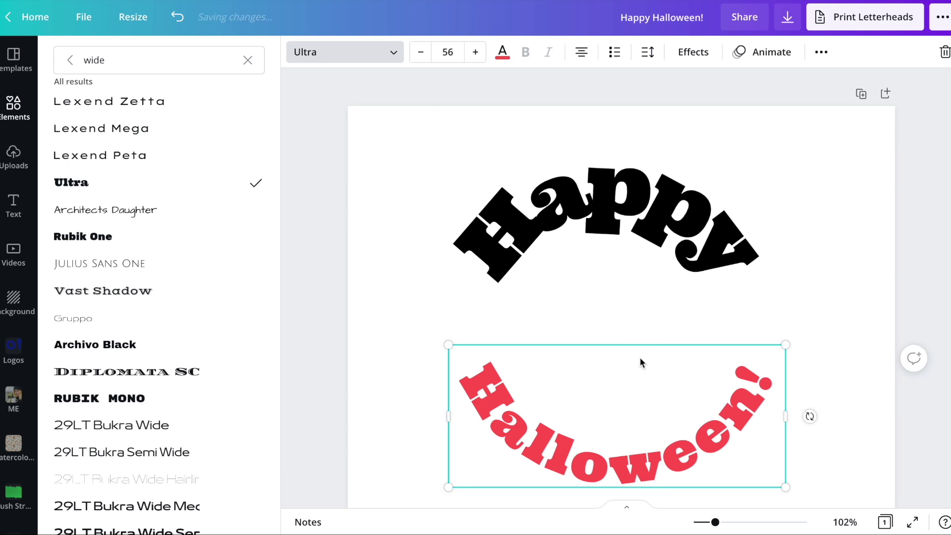
Try the Rubik Mono and Asset fonts on "Happy"
left_click(560, 211)
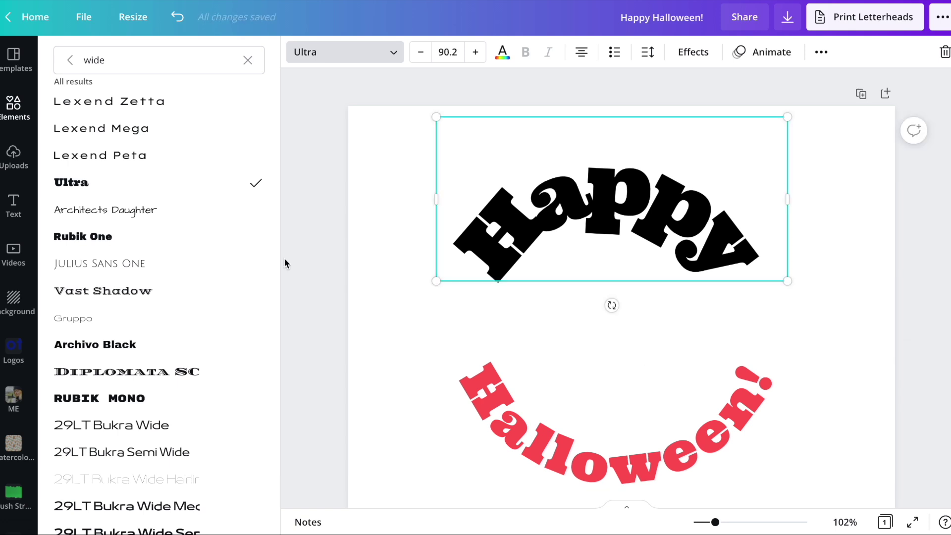
scroll(131, 310, "down", 3)
left_click(169, 261)
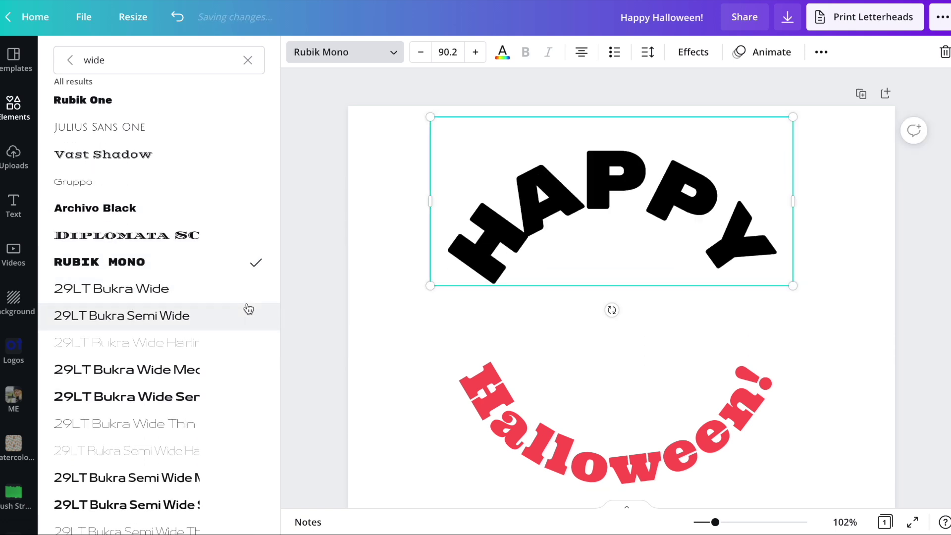
scroll(181, 263, "down", 7)
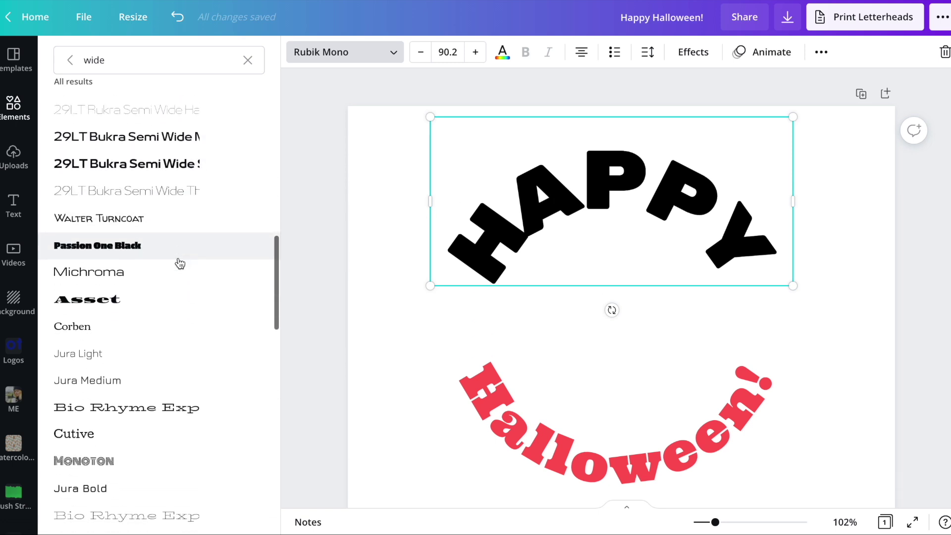
left_click(148, 284)
Apply the Tillana ExtraBold font to both words and nudge "Halloween!" slightly
scroll(183, 322, "down", 1)
scroll(196, 331, "down", 6)
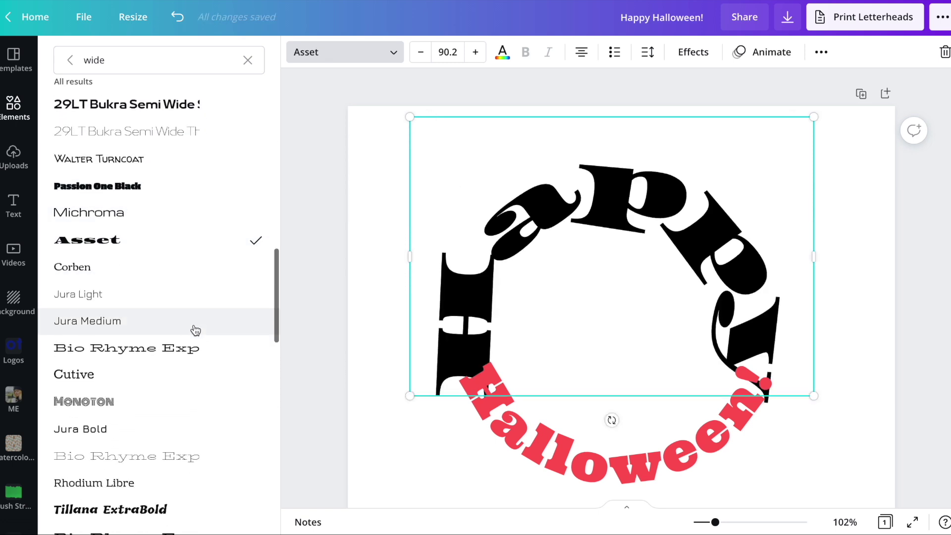
left_click(143, 230)
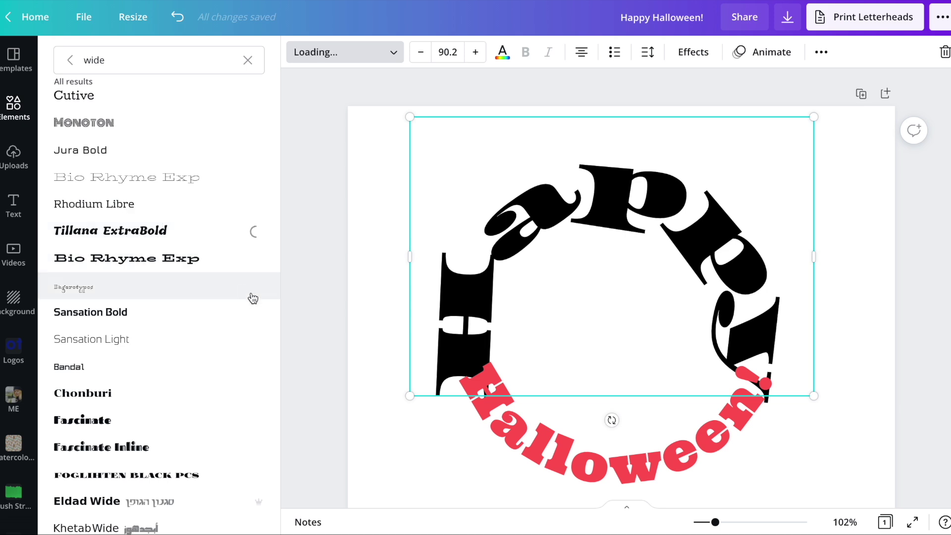
left_click(519, 395)
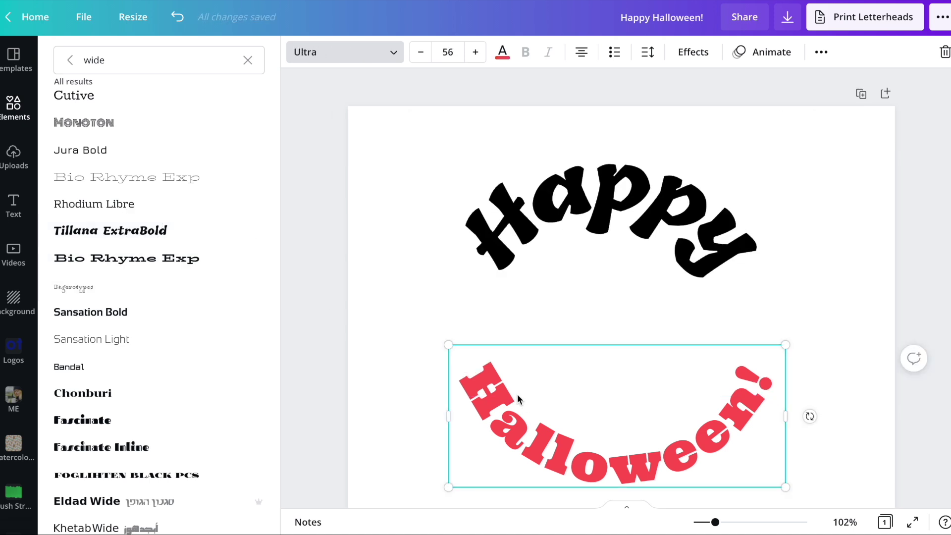
left_click(122, 232)
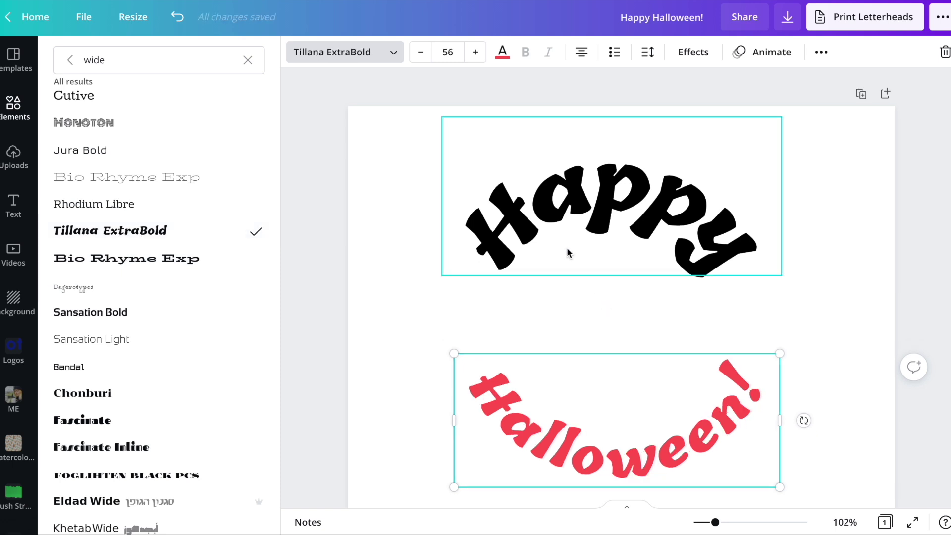
left_click(401, 318)
left_click(624, 446)
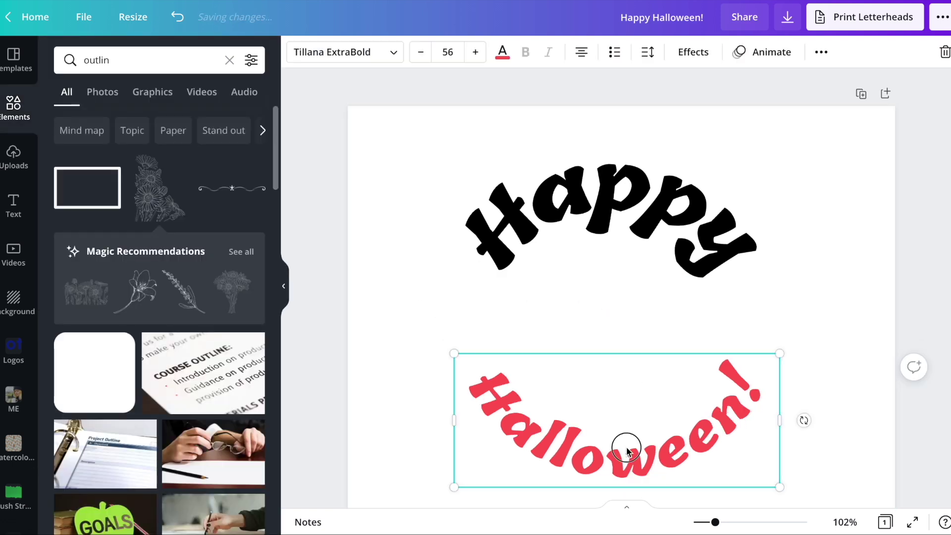
Search the elements for "circle", discard the textured white circle and add the plain solid recolorable one
double_click(97, 60)
type("circle")
key("Return")
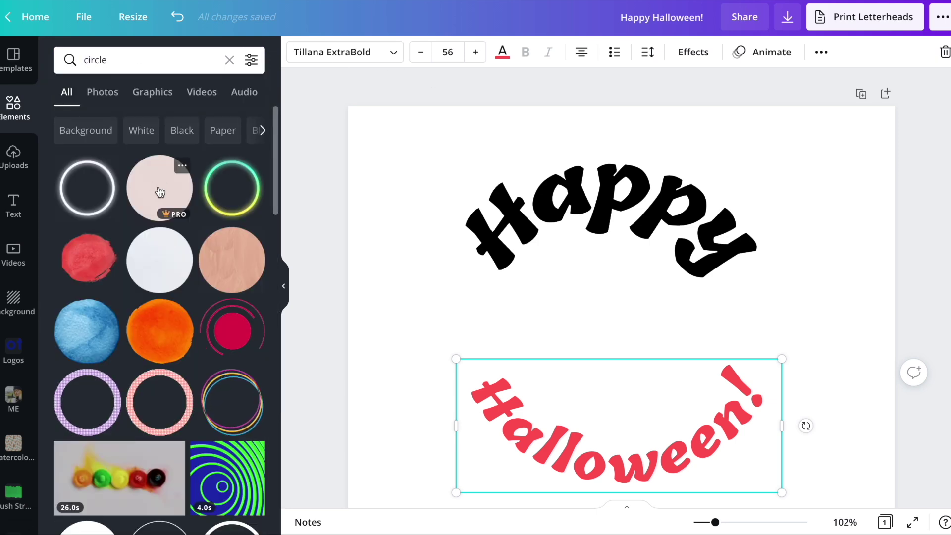
left_click(159, 270)
key("Delete")
scroll(158, 270, "down", 3)
left_click(88, 408)
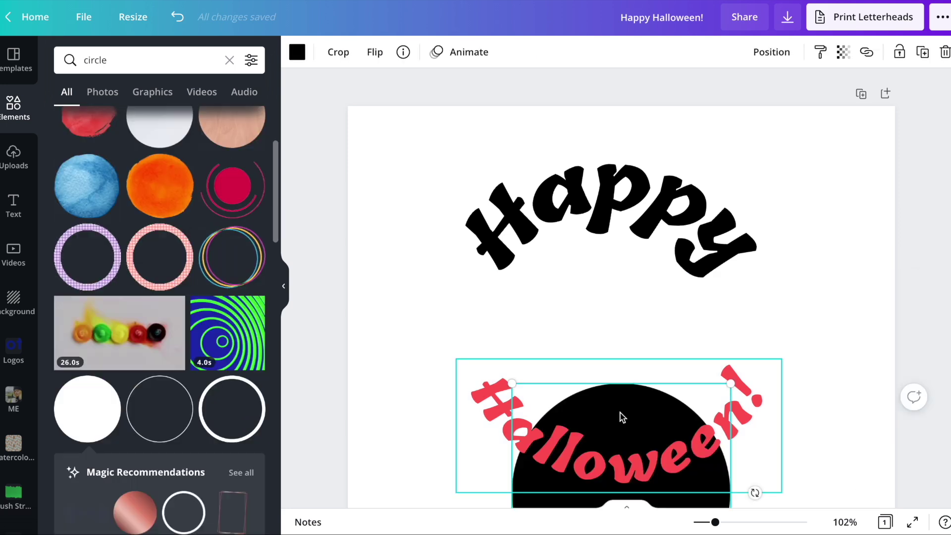
Move the circle up over the two curved words and enlarge it until it surrounds both
scroll(540, 486, "down", 3)
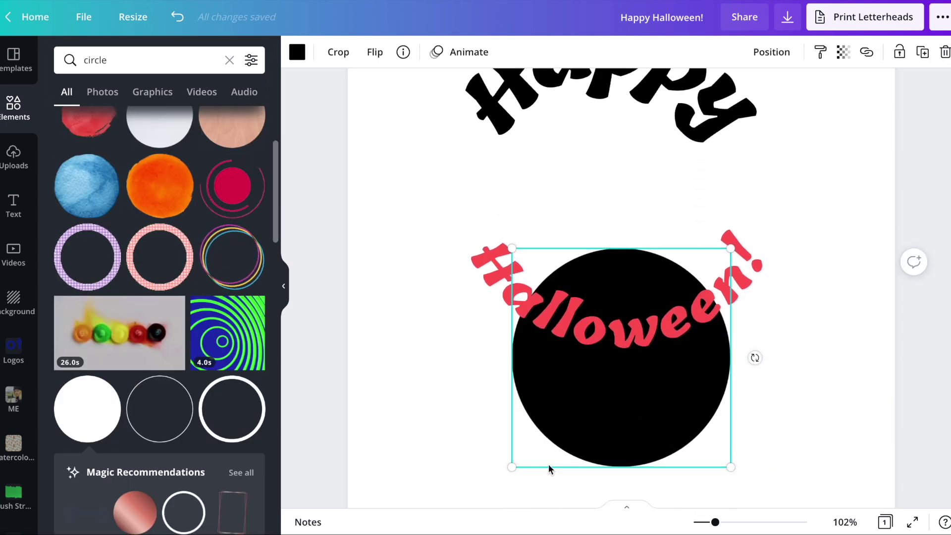
left_click_drag(563, 420, 513, 190)
scroll(513, 190, "up", 2)
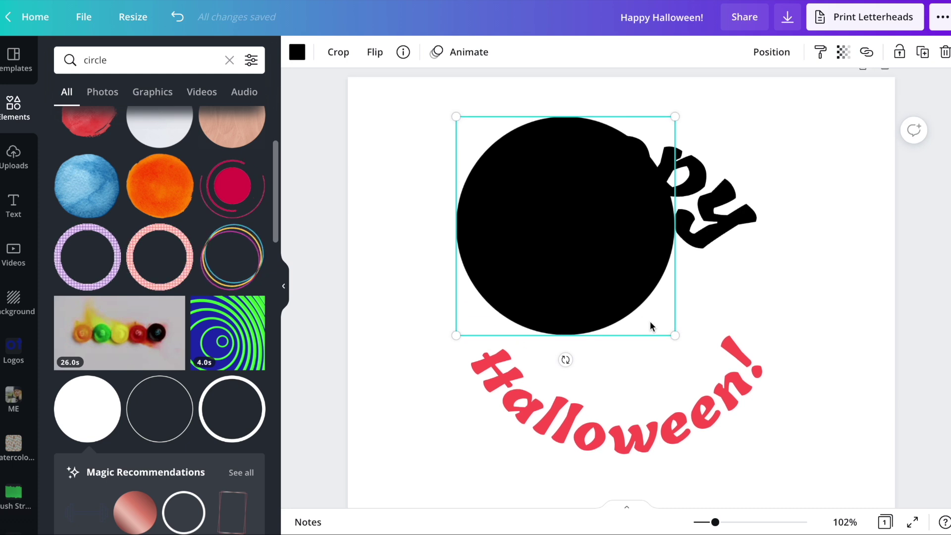
left_click_drag(677, 341, 845, 513)
left_click_drag(656, 251, 640, 233)
Recolor the circle light turquoise and set its layer position behind both words
left_click(297, 53)
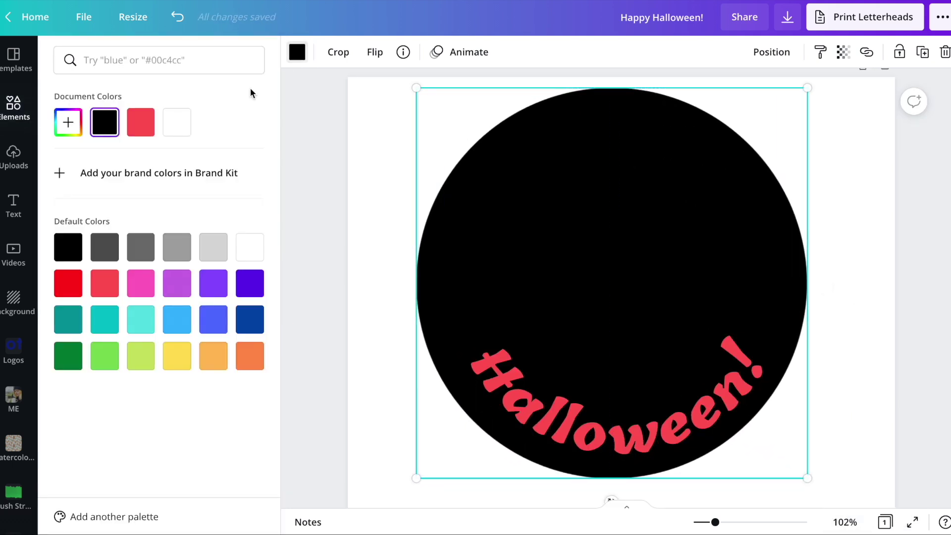
left_click(141, 321)
left_click(771, 48)
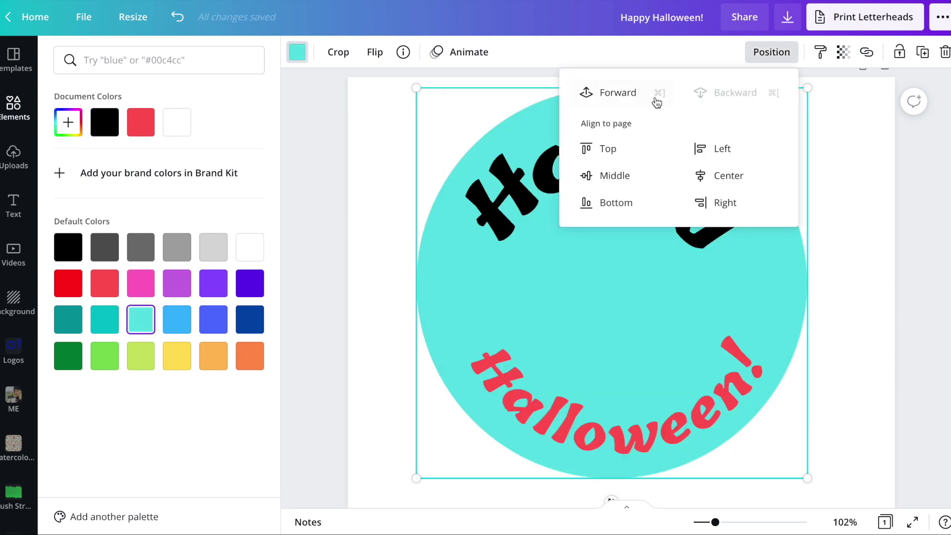
left_click(739, 94)
Enlarge "Halloween!" to about size 61.6 and "Happy" to about size 100, placing both along the inside edge of the circle
mouse_move(677, 424)
left_mouse_down()
mouse_move(676, 434)
mouse_move(672, 418)
mouse_move(677, 433)
left_mouse_up()
left_click_drag(784, 335, 815, 323)
left_click_drag(699, 436, 683, 430)
left_click_drag(636, 198, 635, 167)
left_click_drag(790, 216, 817, 251)
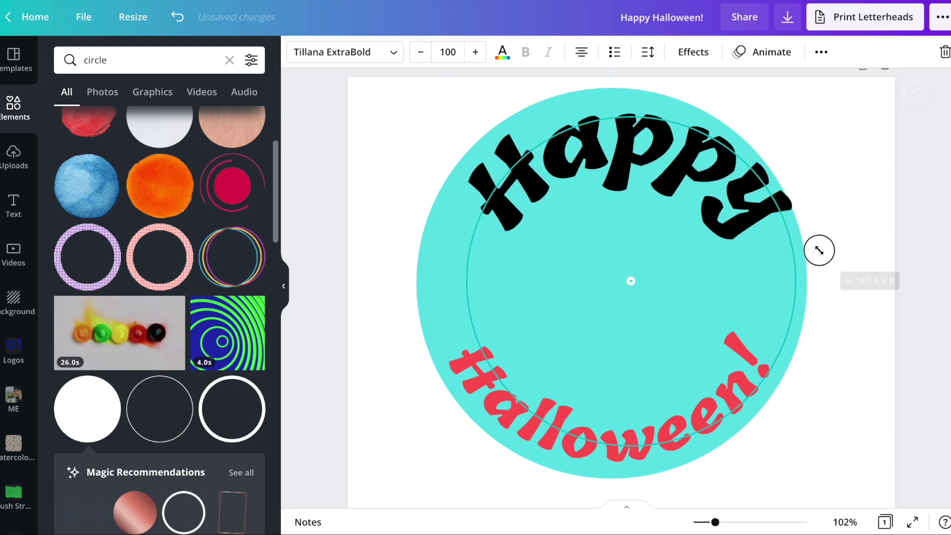
left_click_drag(666, 158, 658, 164)
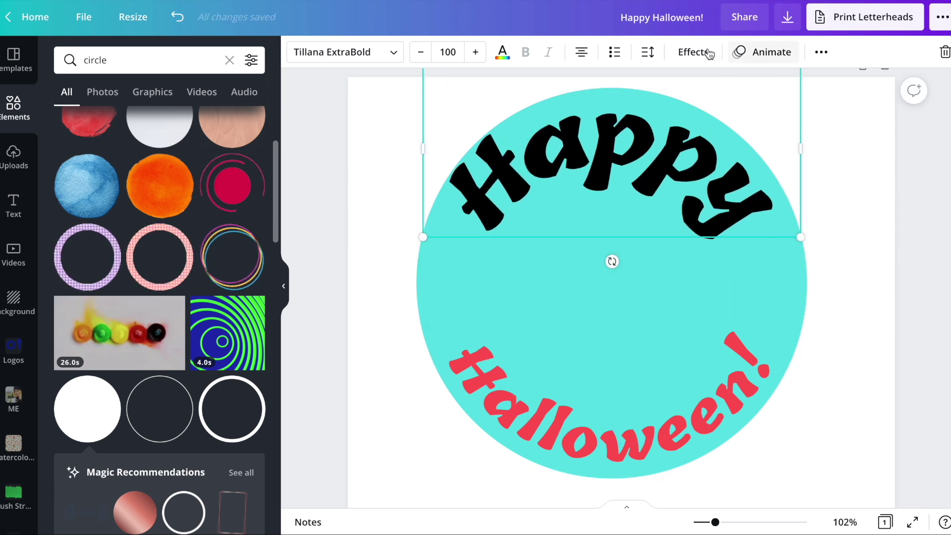
Set the curve of "Happy" to 100, then shrink the word to about size 88.3 and center it in the circle's upper half
left_click(694, 52)
mouse_move(265, 518)
left_mouse_down()
mouse_move(246, 516)
mouse_move(264, 517)
left_mouse_up()
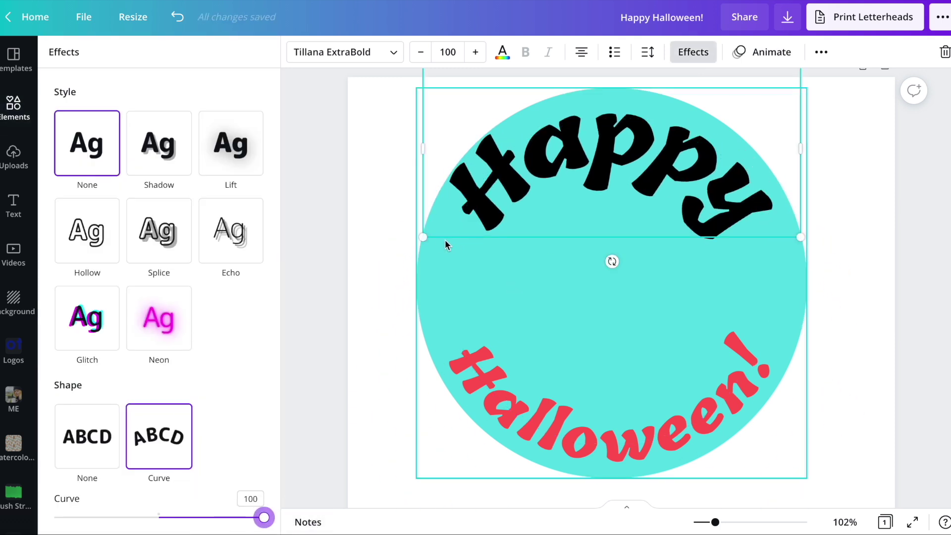
left_click_drag(423, 238, 468, 216)
left_click_drag(648, 165, 626, 162)
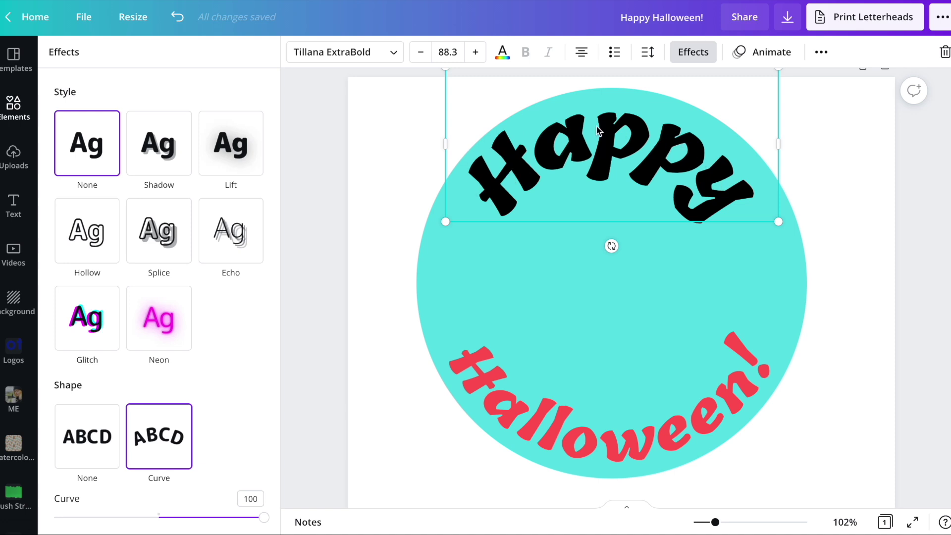
Switch "Happy" to uppercase and set its curve to 98
left_click(821, 54)
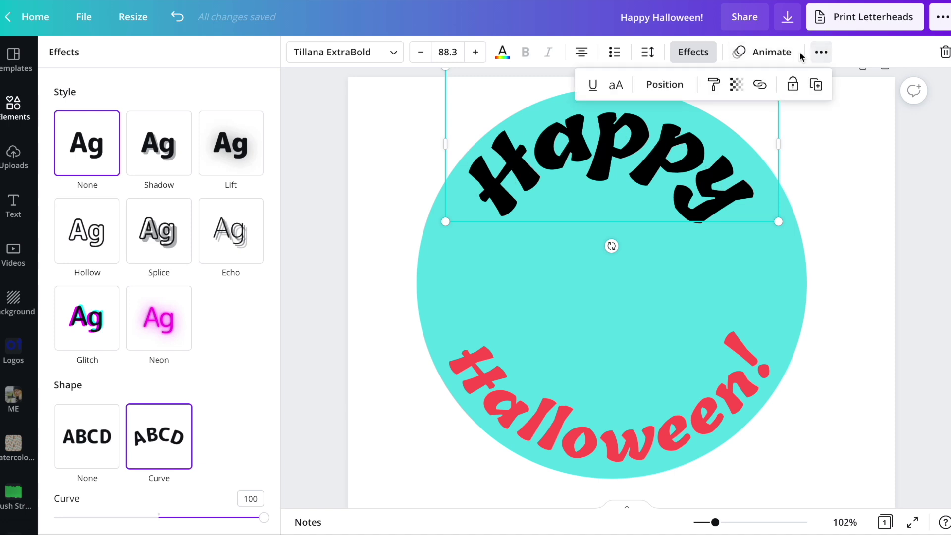
left_click(615, 86)
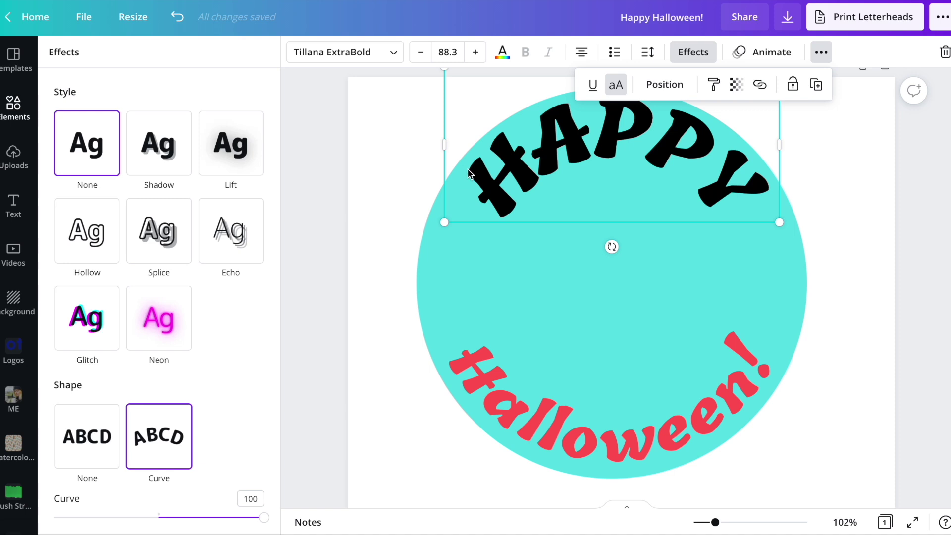
left_click_drag(263, 518, 262, 518)
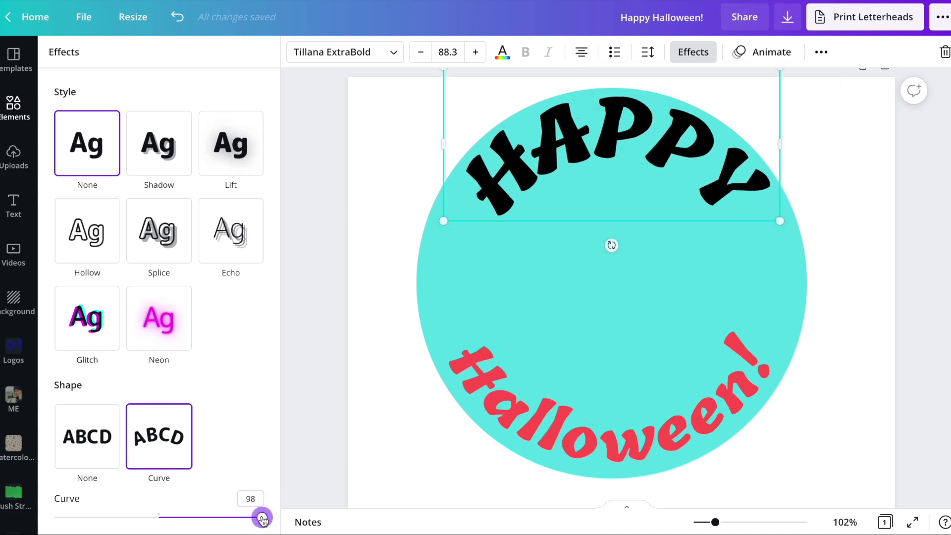
Switch "Halloween!" to uppercase
left_click(588, 439)
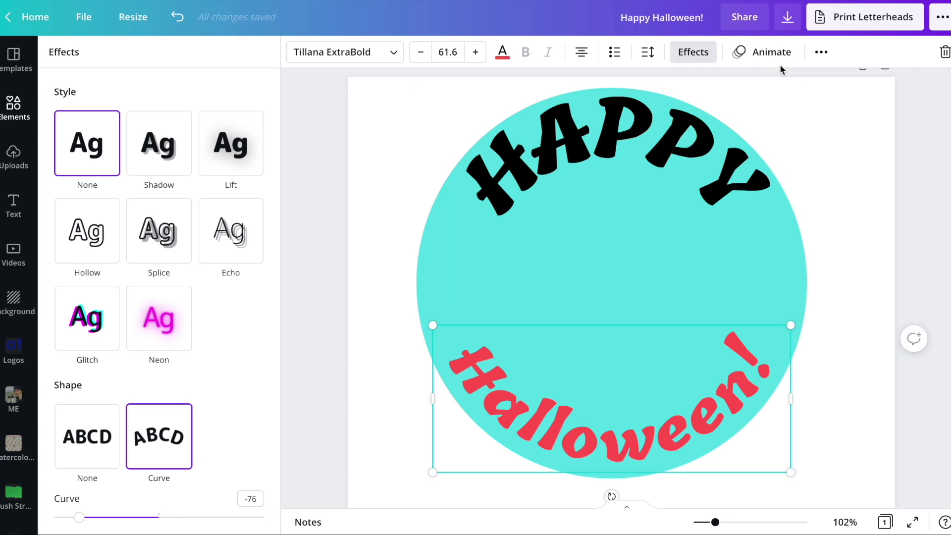
left_click(821, 52)
left_click(616, 85)
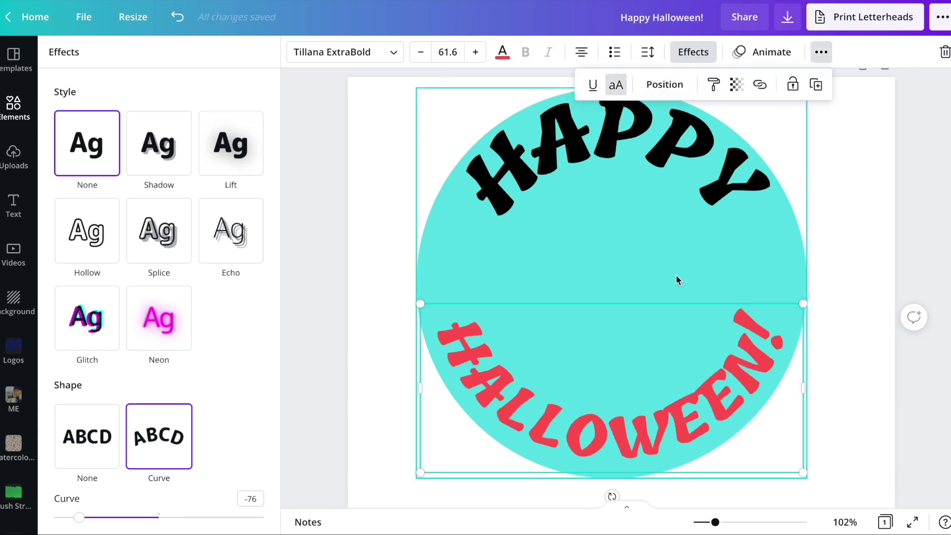
Set the letter spacing of "HALLOWEEN!" to 123 and its curve to -78
left_click(649, 52)
left_click_drag(751, 98, 760, 98)
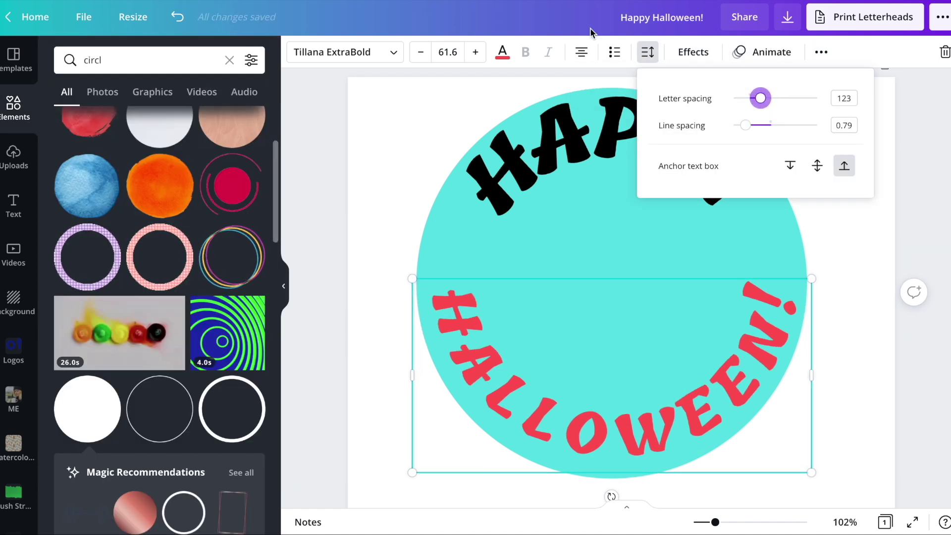
left_click(691, 52)
left_click_drag(80, 517, 78, 519)
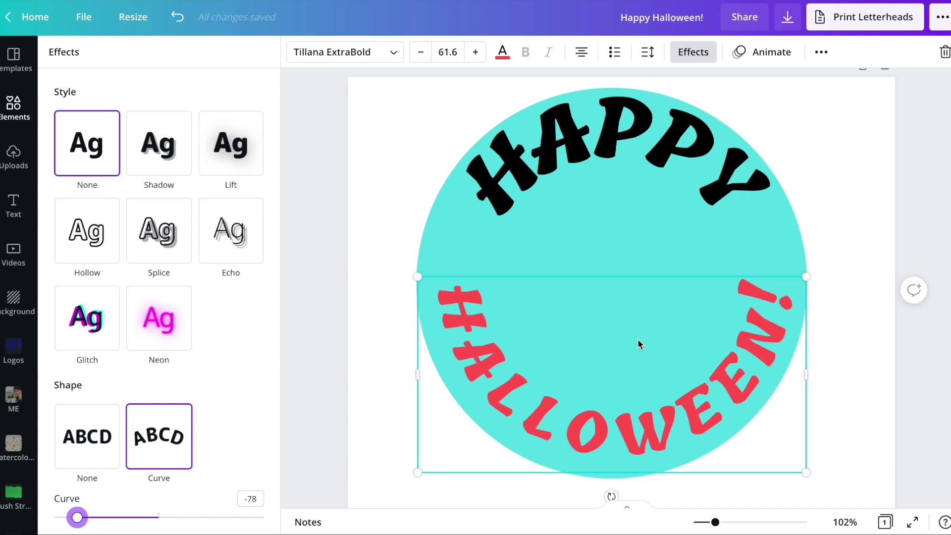
Nudge "HALLOWEEN!" and "HAPPY" slightly downward so both follow the circle's edge evenly
left_click(783, 204)
left_click(847, 204)
left_click(603, 426)
left_click_drag(604, 426, 601, 431)
left_click_drag(631, 159, 630, 161)
left_click(848, 260)
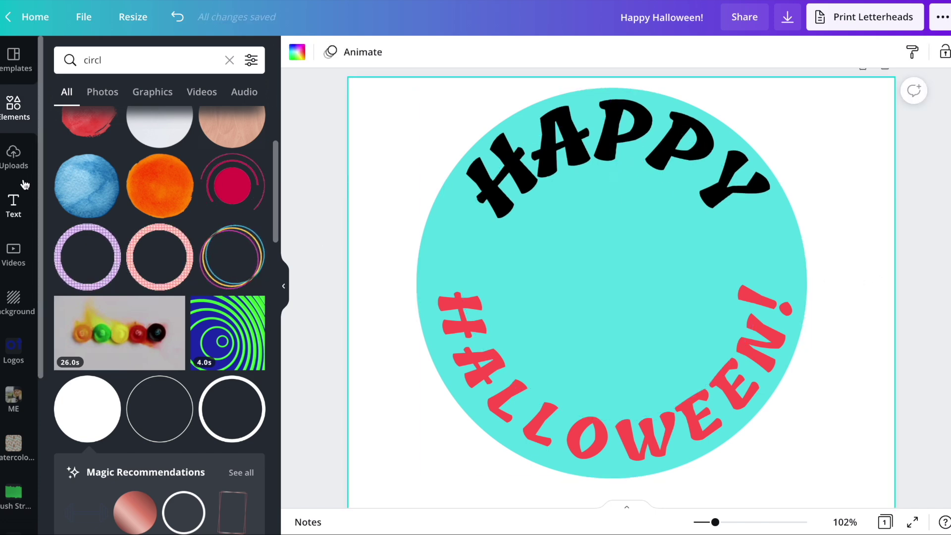
Add the uploaded open-eyed pumpkin with green leaves, shrink it to about 9.1 by 9.1 and center it between the two words
left_click(13, 156)
left_click(231, 195)
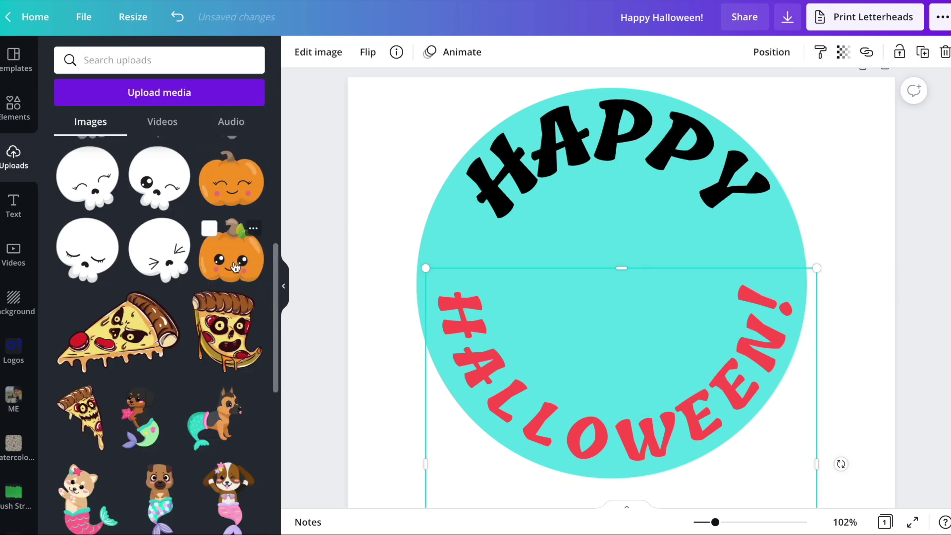
scroll(854, 484, "down", 2)
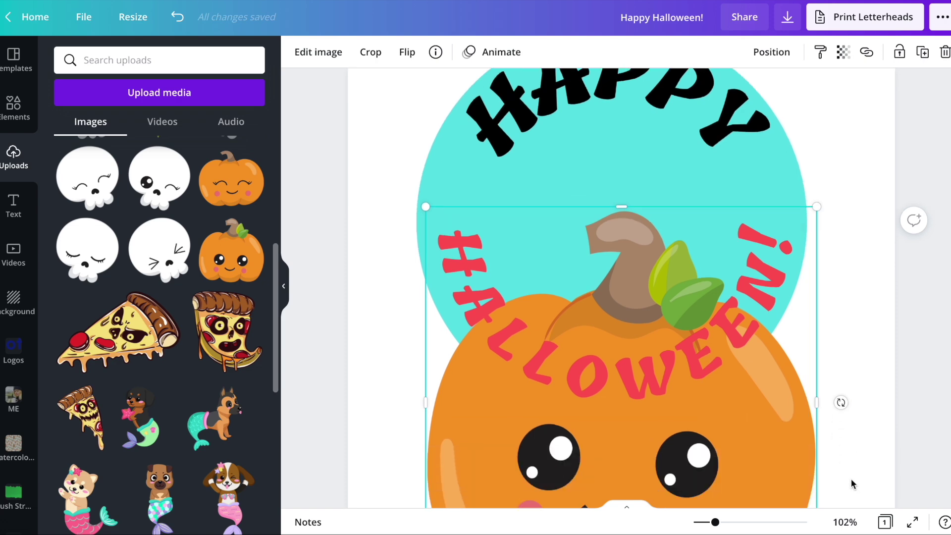
left_click_drag(727, 471, 712, 259)
scroll(712, 259, "up", 2)
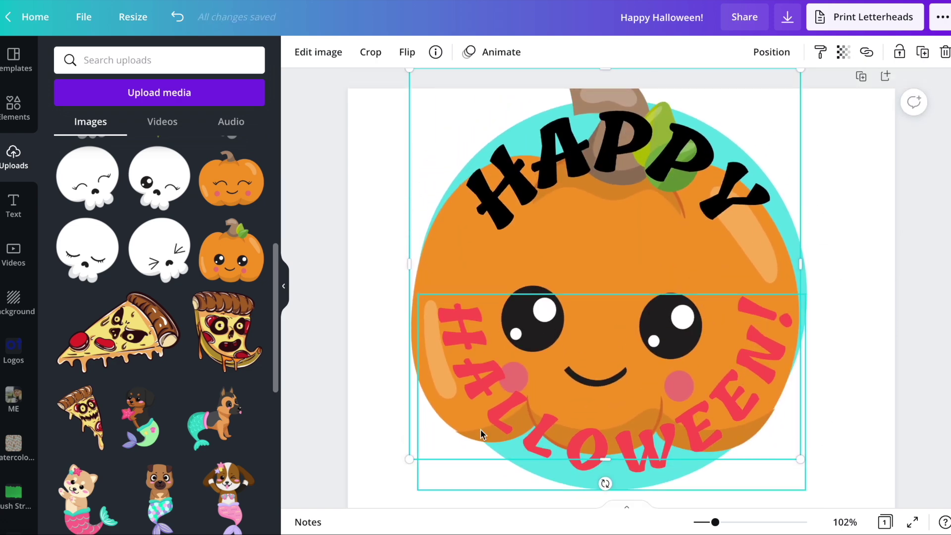
left_click_drag(415, 463, 577, 323)
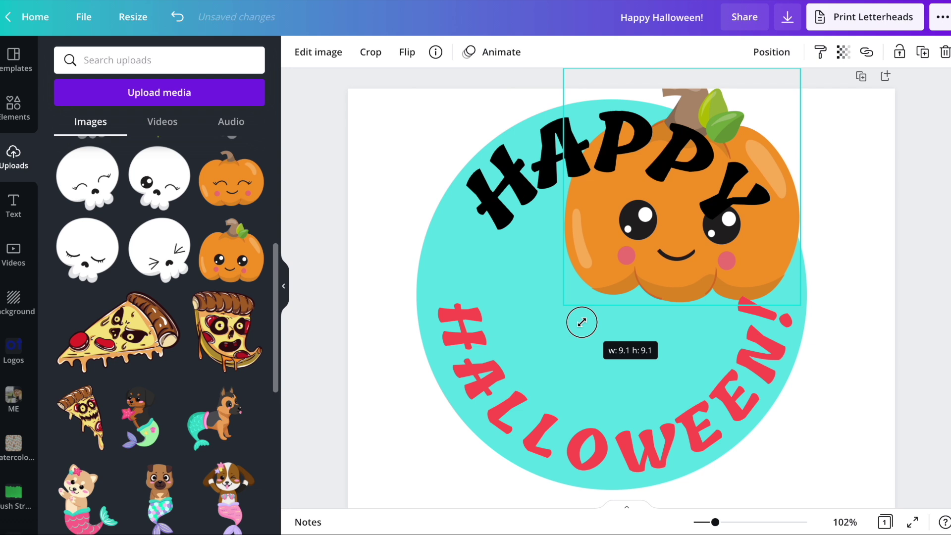
left_click(680, 232)
left_click_drag(720, 261, 651, 361)
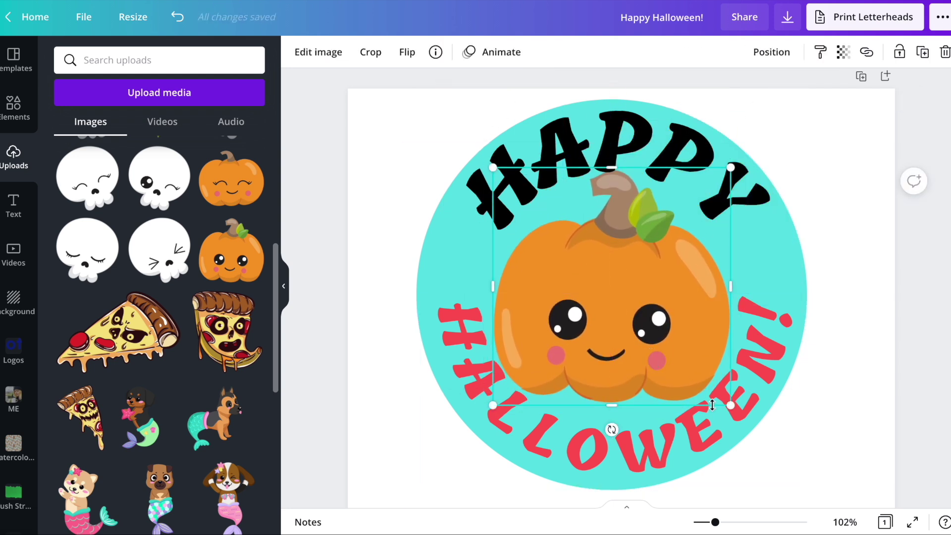
Recolor the "HALLOWEEN!" text black to match "HAPPY"
left_click(720, 437)
left_click(502, 52)
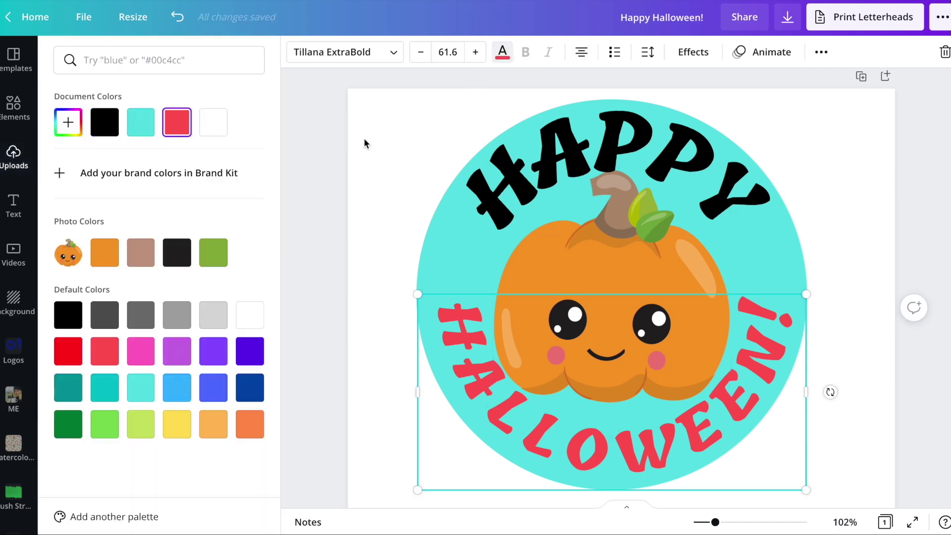
left_click(105, 124)
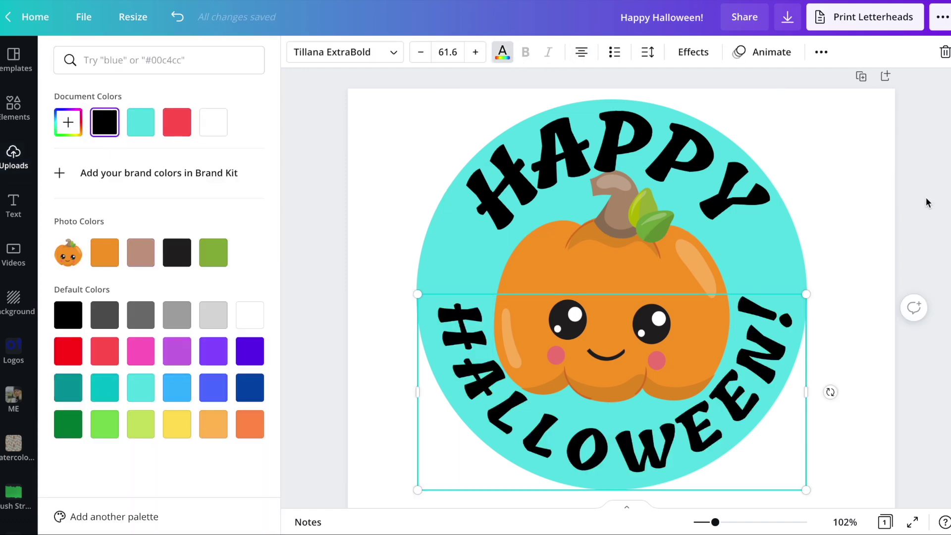
key("Escape")
left_click(845, 238)
left_click_drag(626, 432, 627, 446)
left_click(851, 232)
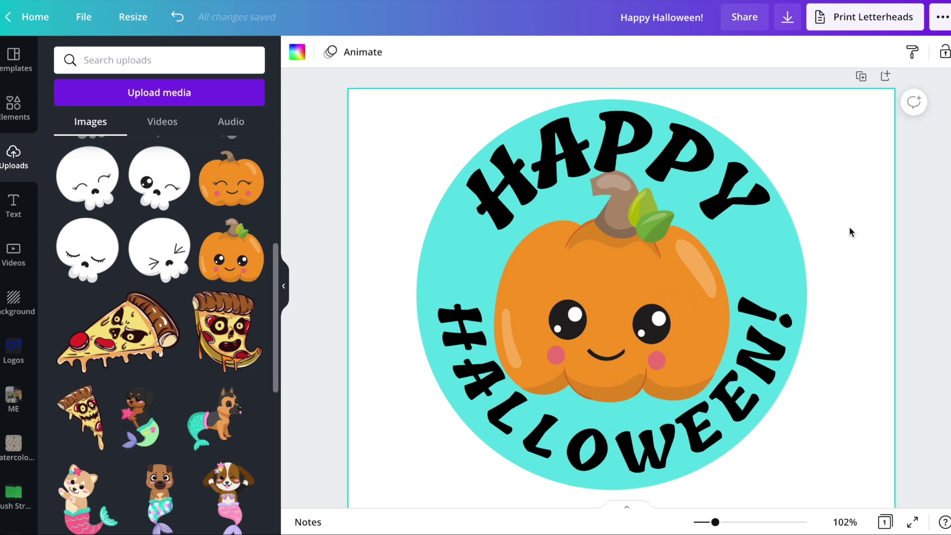
Try the design without the turquoise circle by deleting it, and undo the deletion
left_click(780, 242)
key("Delete")
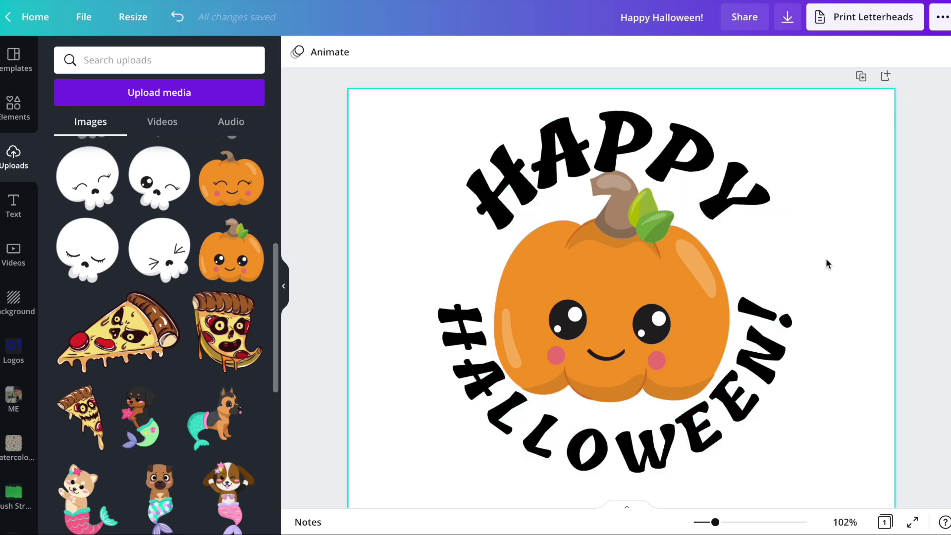
key("ctrl+z")
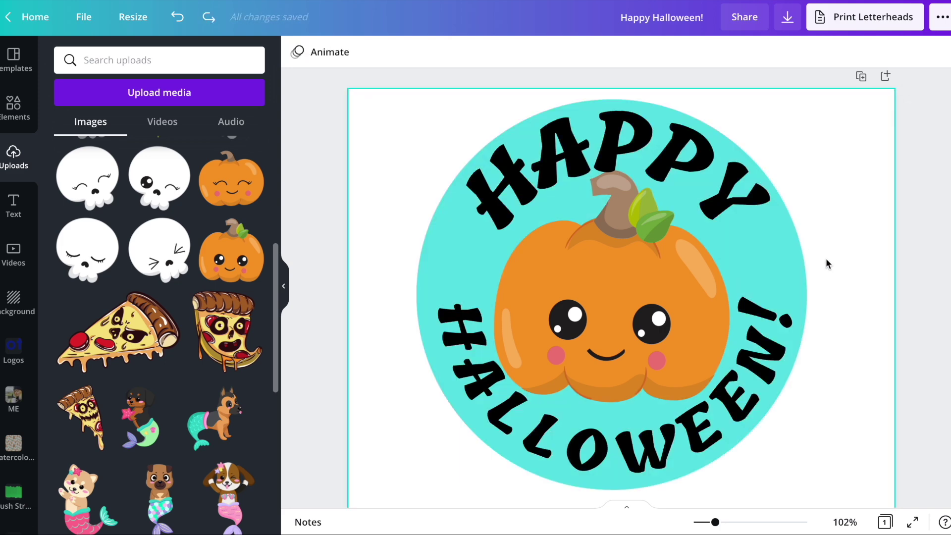
scroll(826, 262, "down", 1)
scroll(827, 260, "up", 1)
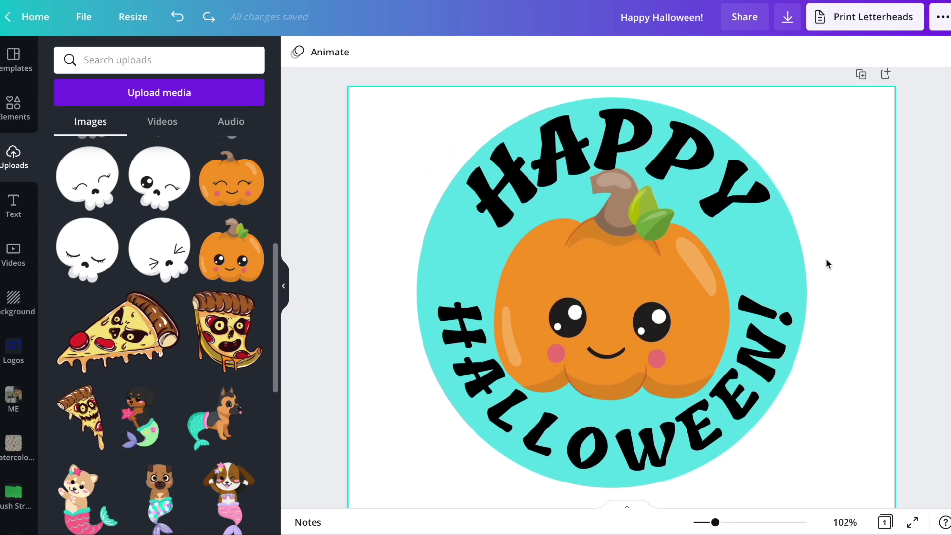
left_click(690, 186)
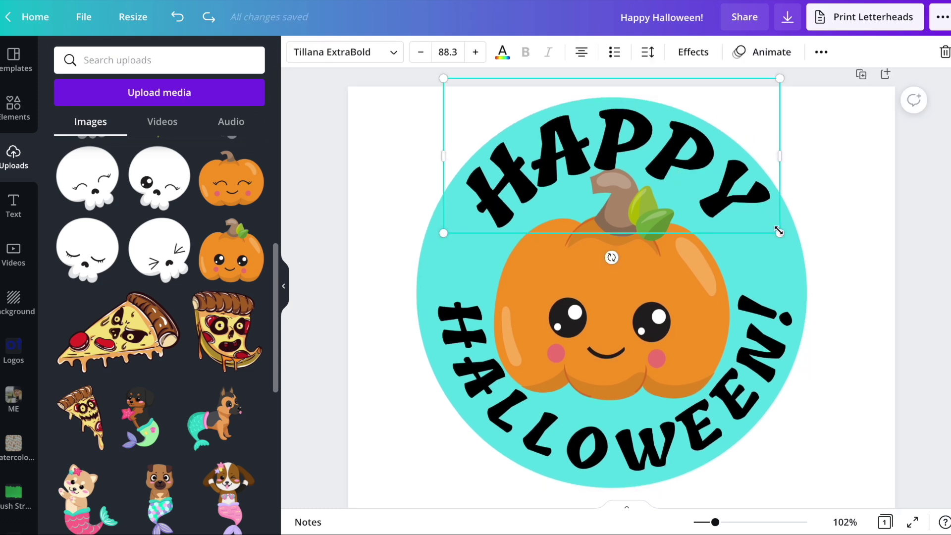
left_click(839, 226)
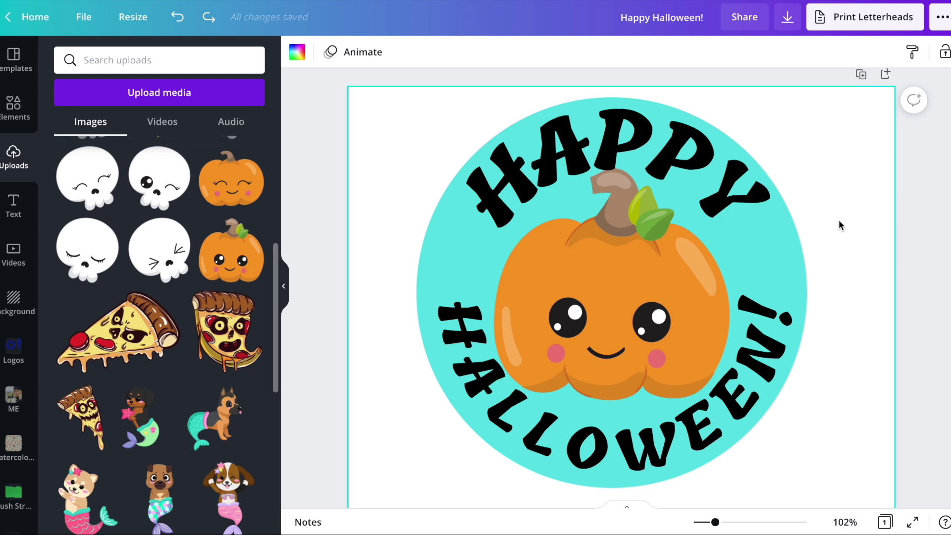
Try the Splice, Hollow, Shadow and Lift text effects on "HAPPY"
left_click(679, 173)
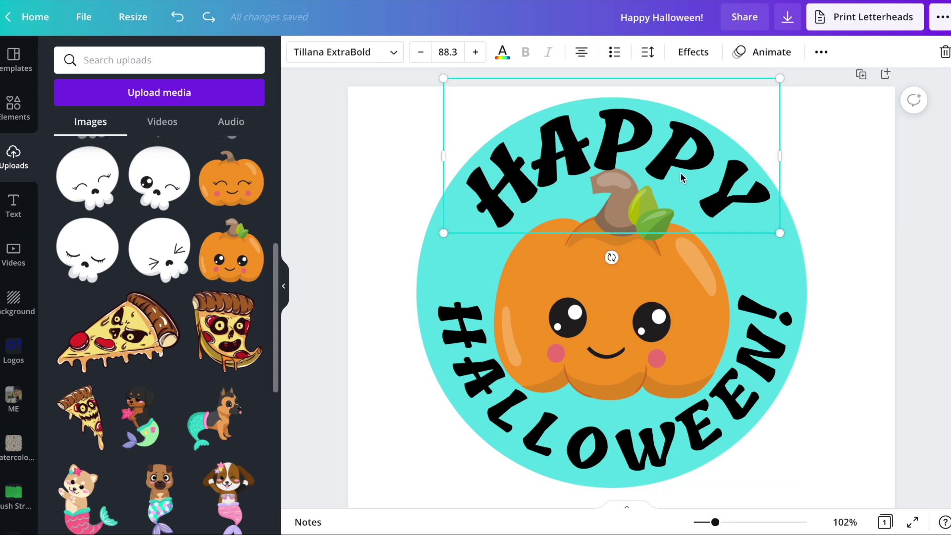
left_click(695, 56)
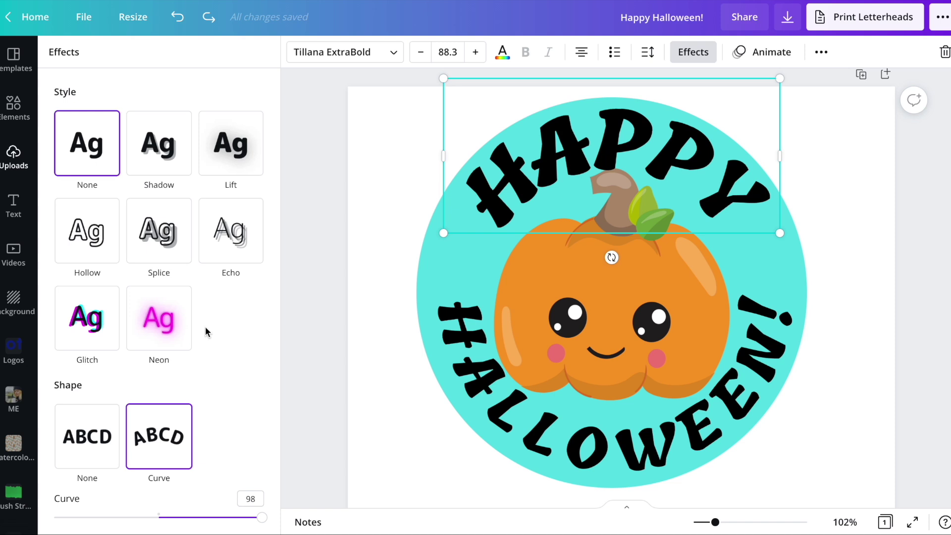
left_click(157, 229)
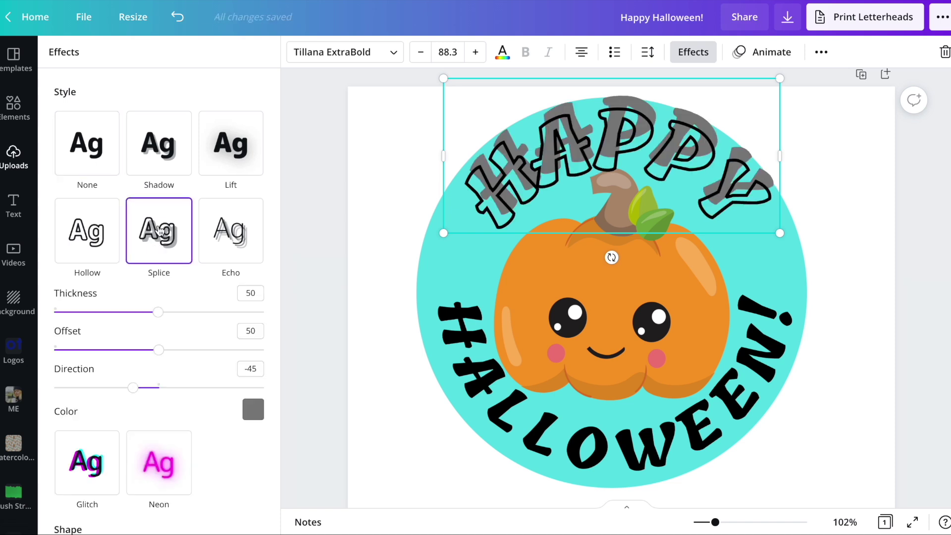
left_click(99, 228)
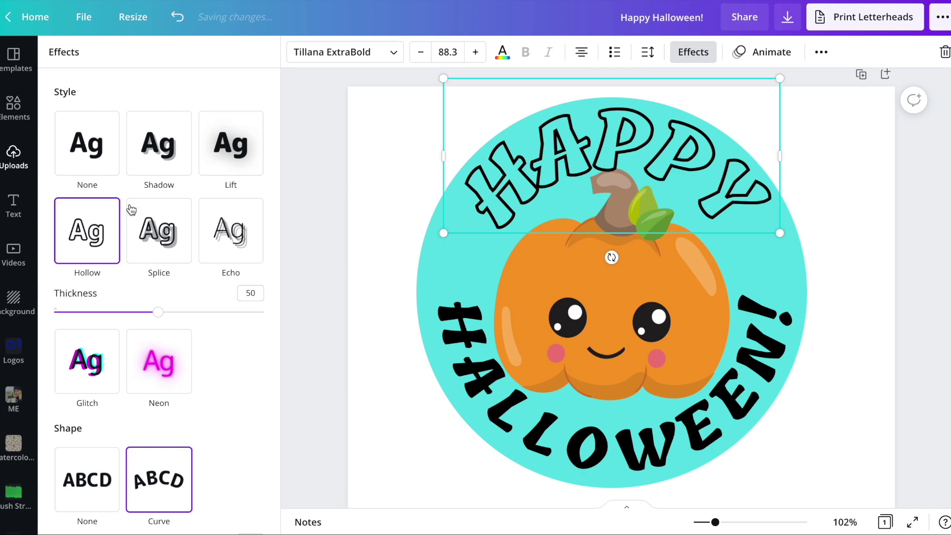
left_click(170, 159)
left_click(248, 161)
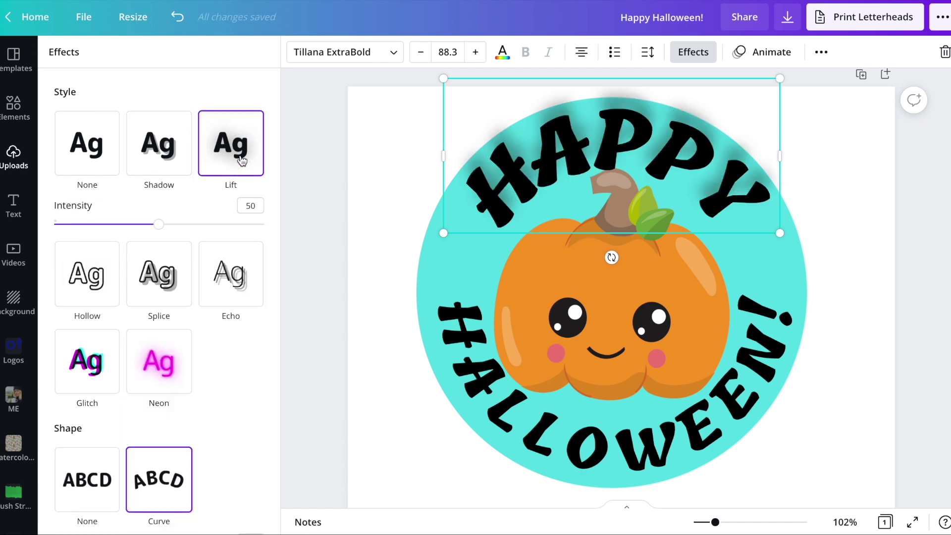
Compare the Splice, Echo and Neon effects on "HAPPY" and finish with the Glitch effect
left_click(159, 296)
left_click(236, 240)
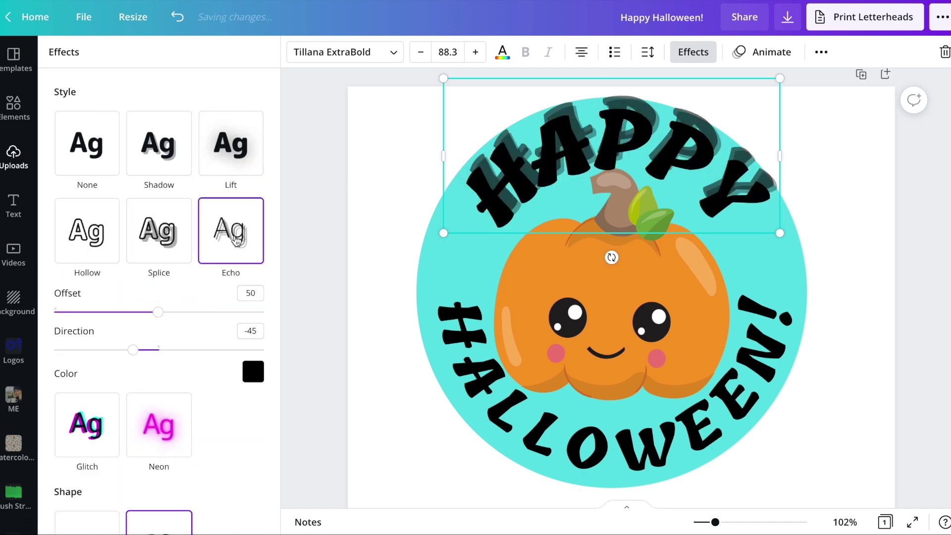
left_click(142, 445)
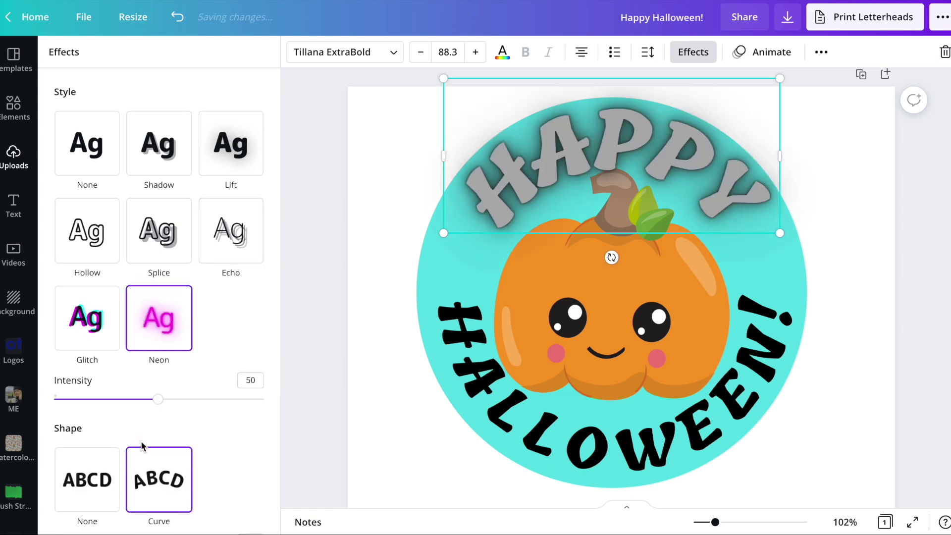
left_click(86, 320)
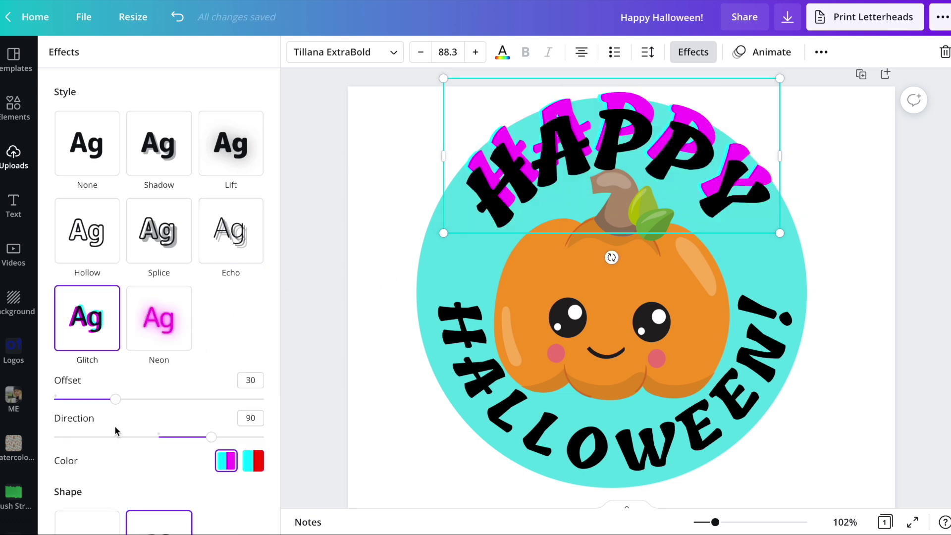
Try Glitch with offset 31 and direction -132, Hollow, and Splice with offset 86 and direction 81 on "HAPPY"
mouse_move(114, 405)
left_mouse_down()
mouse_move(74, 403)
mouse_move(118, 407)
left_mouse_up()
left_click_drag(211, 439, 82, 442)
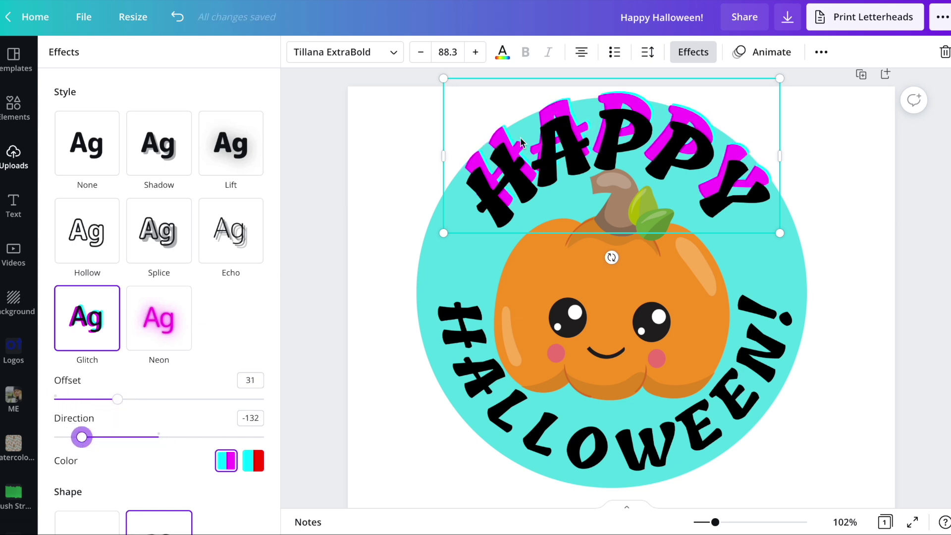
left_click(110, 246)
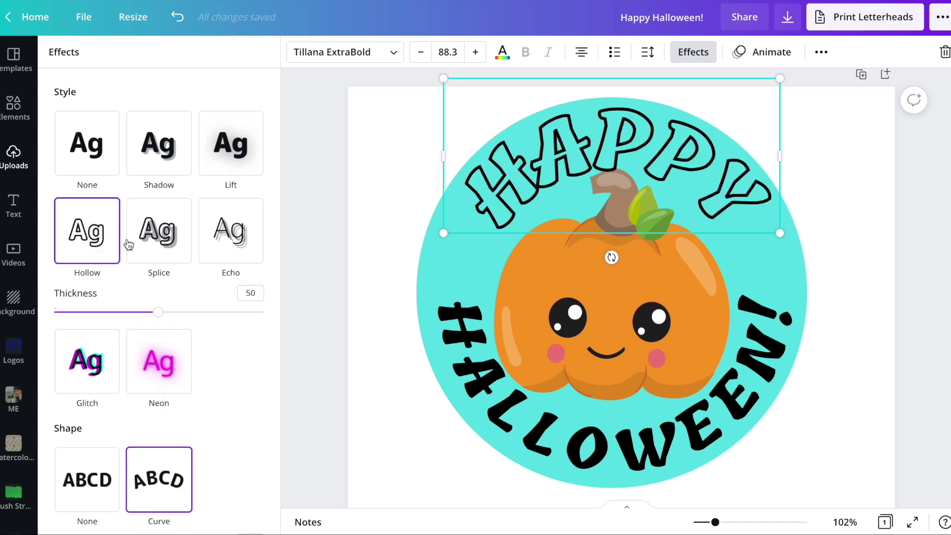
left_click(182, 221)
left_click_drag(159, 350, 234, 350)
left_click_drag(133, 387, 206, 387)
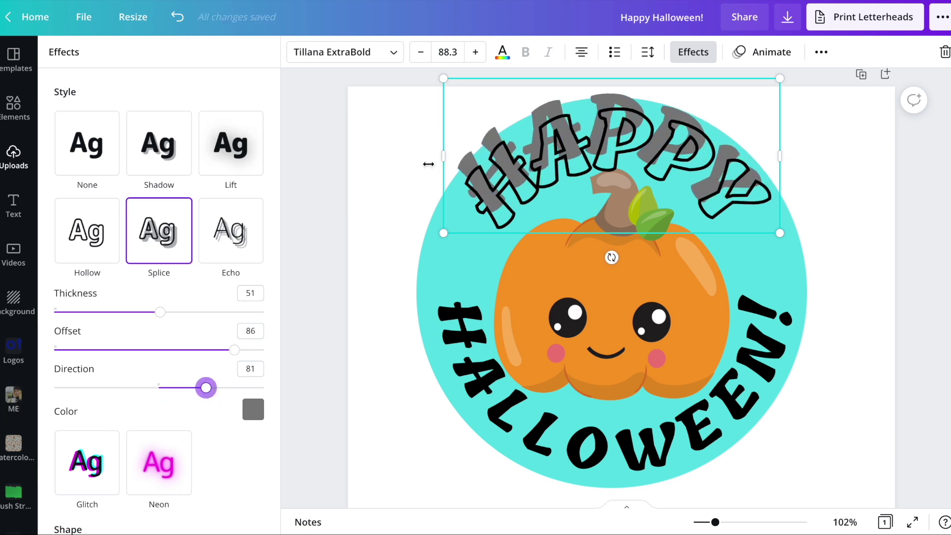
Set the text effect style of "HAPPY" to None and check the whole circular design
left_click(99, 154)
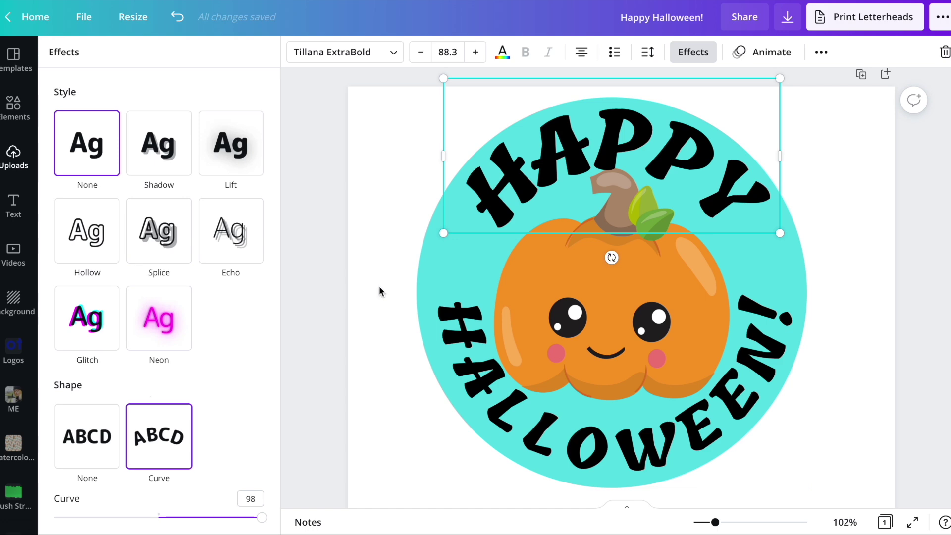
key("Escape")
scroll(379, 287, "down", 7)
scroll(644, 303, "up", 4)
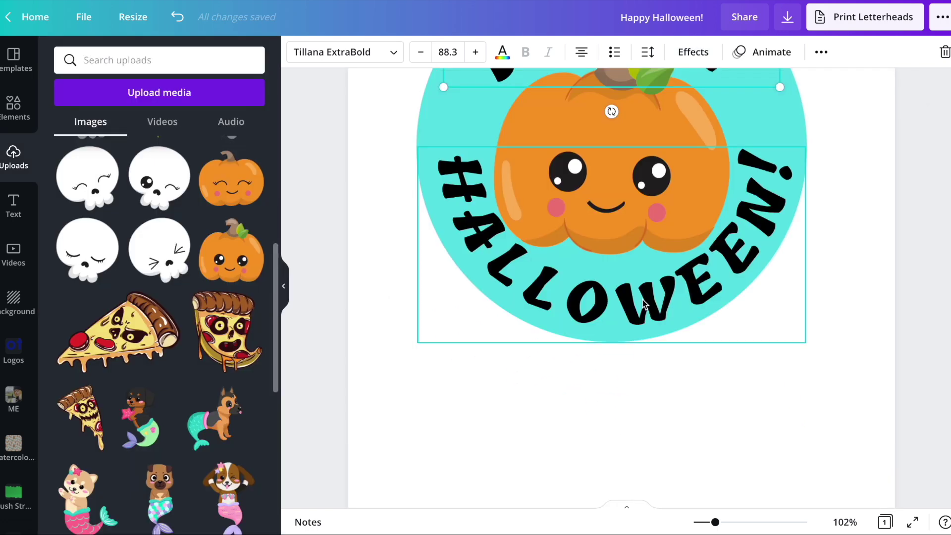
scroll(644, 303, "down", 3)
scroll(644, 304, "up", 6)
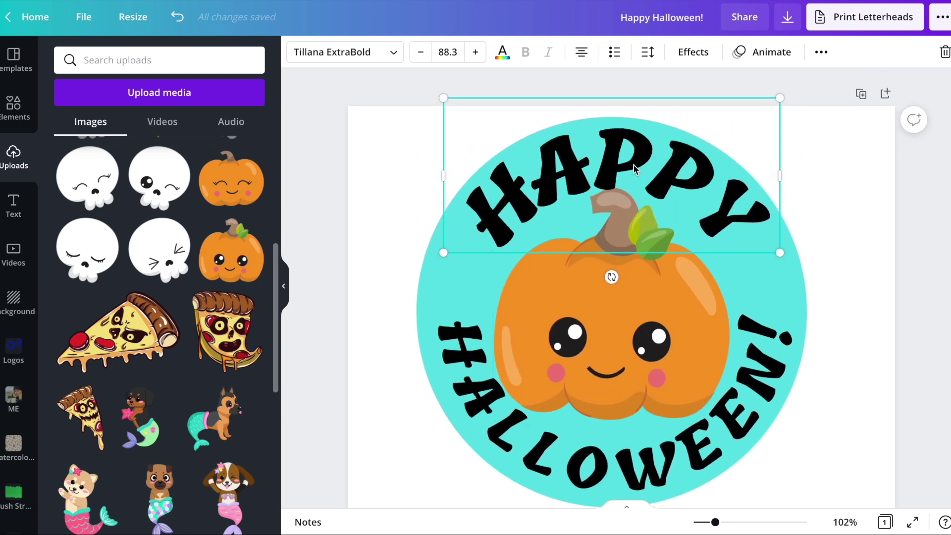
Place a copy of the curved "HALLOWEEN!" text in the blank area below the circle and remove its curve
left_click(664, 450)
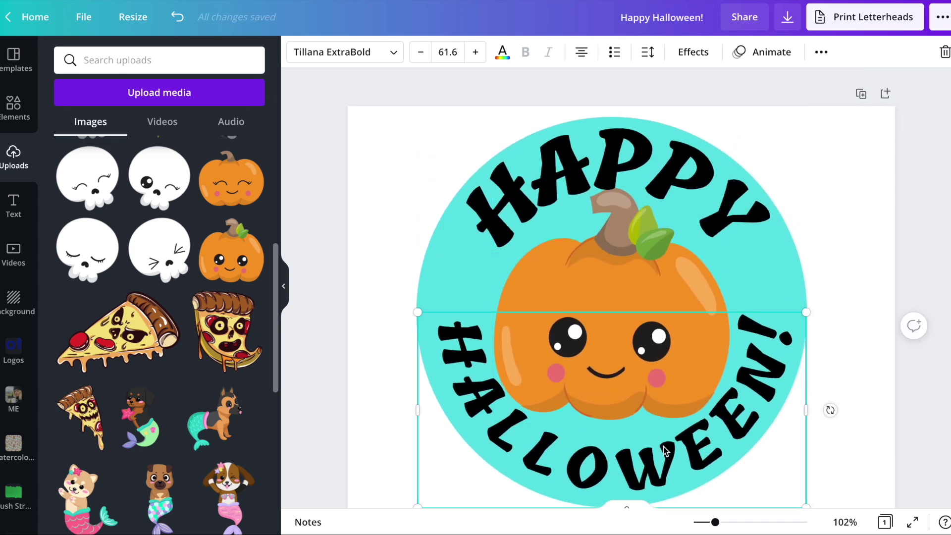
scroll(664, 450, "down", 5)
left_click(653, 378)
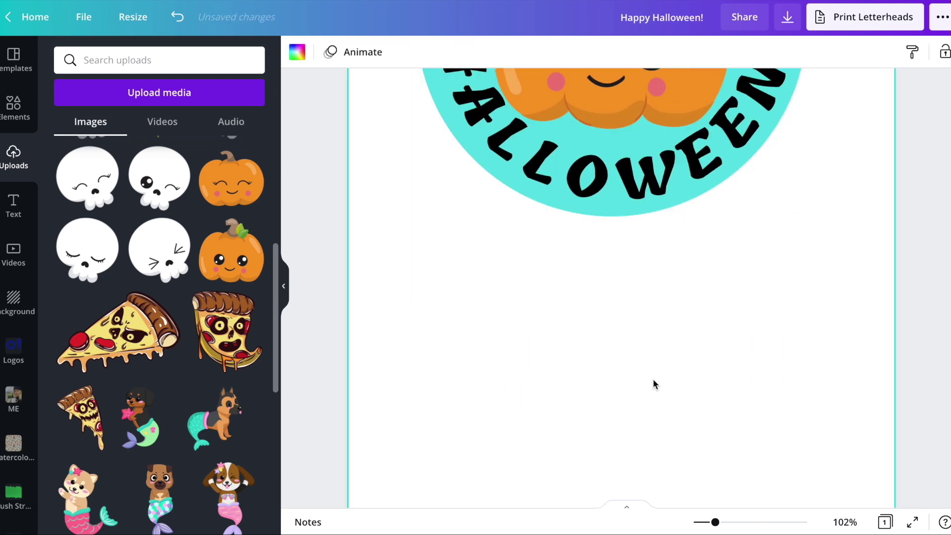
key("ctrl+z")
left_click_drag(634, 232, 631, 429)
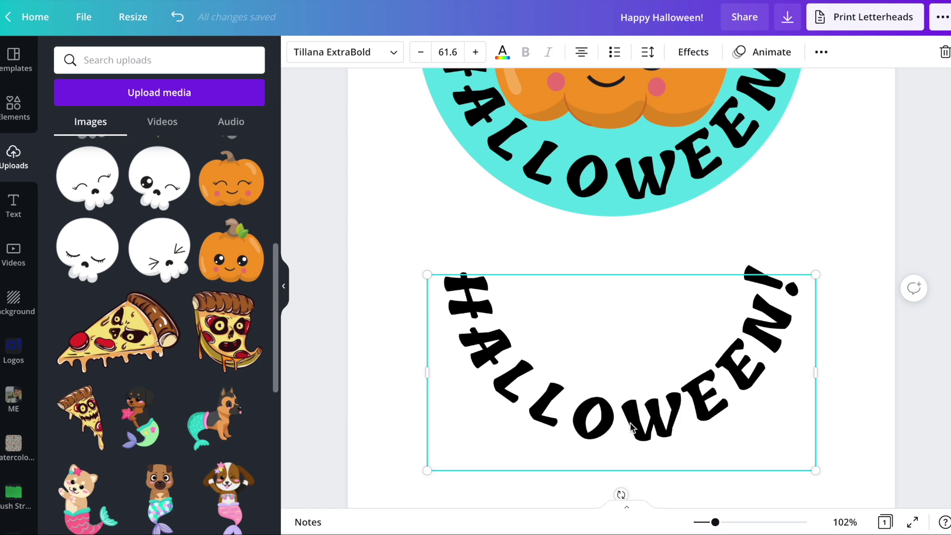
left_click(693, 52)
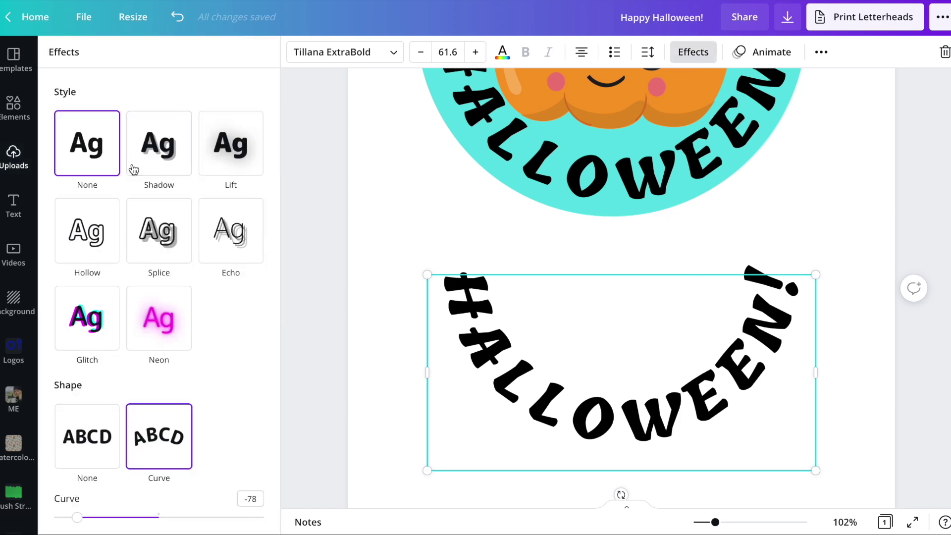
left_click(99, 439)
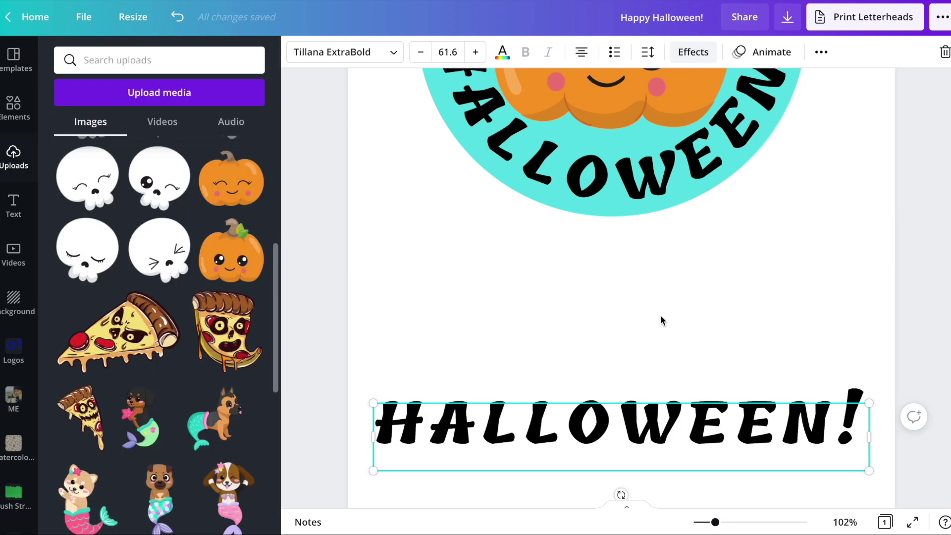
Change the straightened copy's text to "HAP" and move it up and to the left on the page
double_click(629, 442)
type("HAP")
left_click(861, 320)
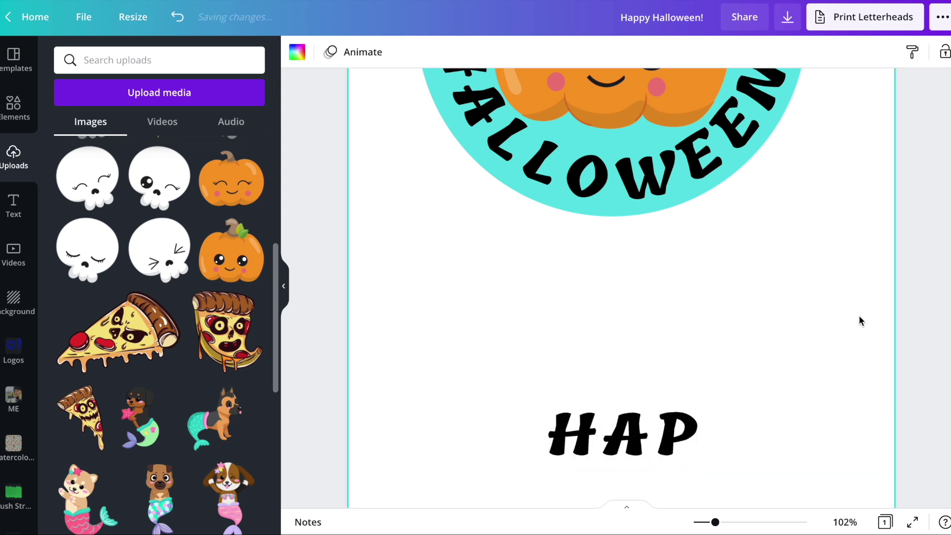
left_click_drag(644, 439, 555, 392)
Duplicate "HAP", change the copy's text to "PY" and place it directly after "HAP" to spell HAPPY
key("ctrl+d")
double_click(555, 393)
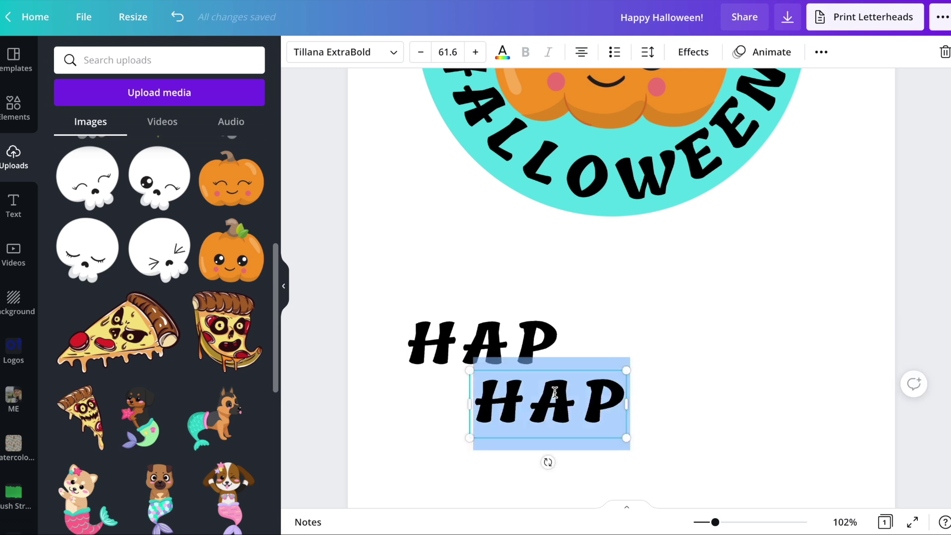
type("PY")
key("Escape")
left_click_drag(548, 414, 572, 413)
Duplicate "PY" and change the copy's text to "HAL", keeping it below the straight "HAPPY"
key("ctrl+d")
double_click(619, 406)
type("HAL")
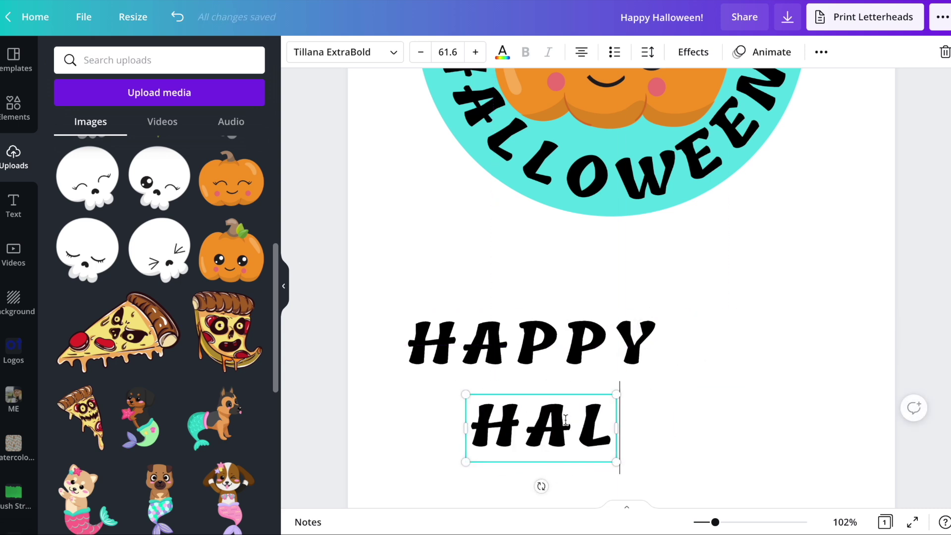
left_click(710, 468)
Duplicate "HAL", place the copy to its right and change the copy's text to "LOW"
left_click(556, 435)
key("ctrl+d")
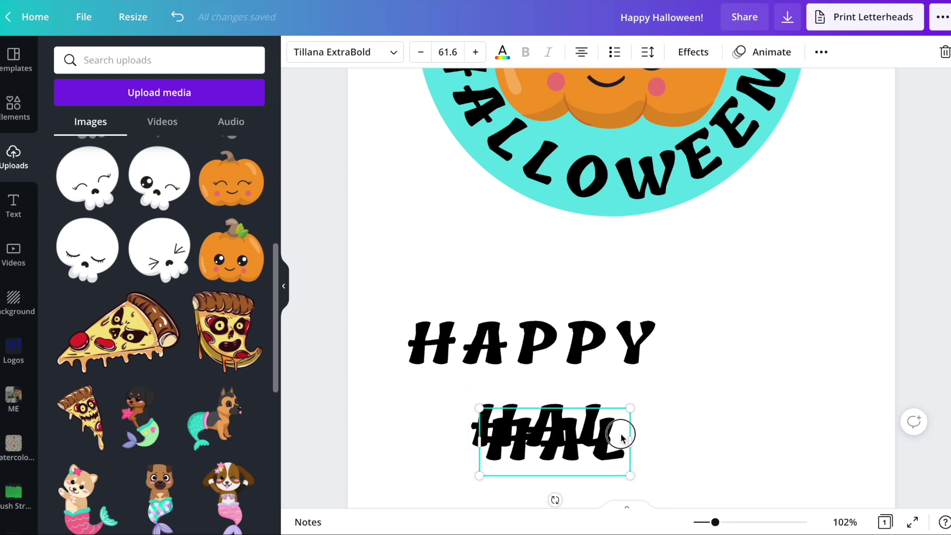
left_click_drag(620, 436, 701, 432)
double_click(701, 429)
type("LOW")
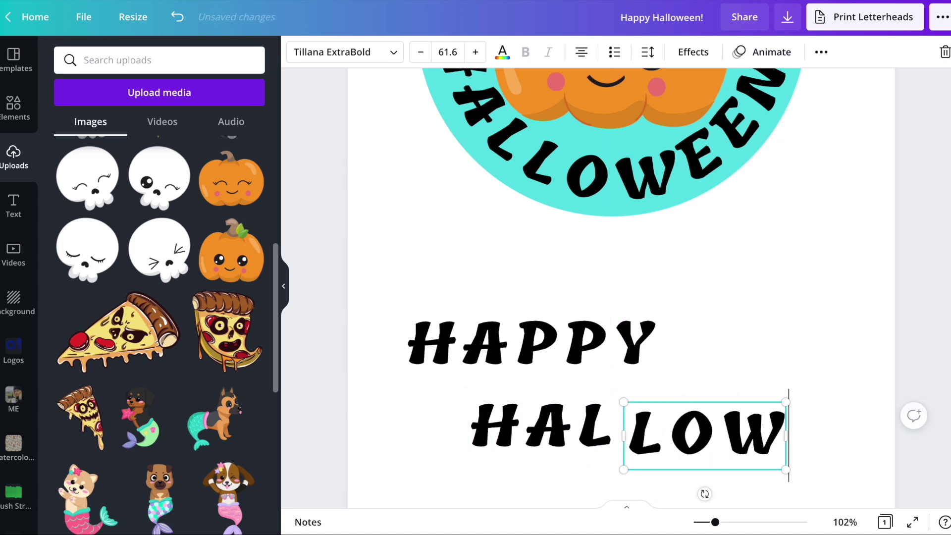
left_click(738, 335)
Duplicate "LOW", move the copy up beside "PY" and change its text to "EEN"
left_click(713, 435)
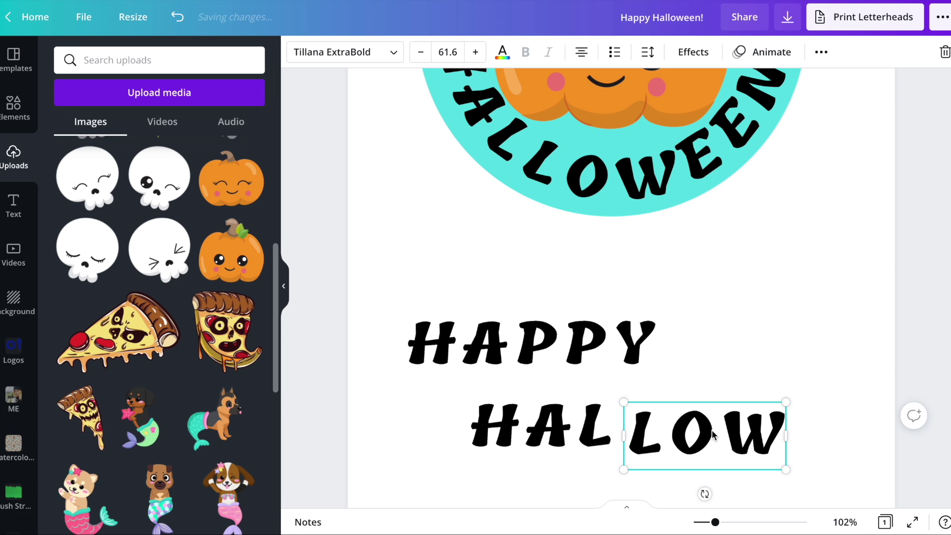
key("ctrl+d")
left_click_drag(713, 435, 740, 338)
double_click(741, 341)
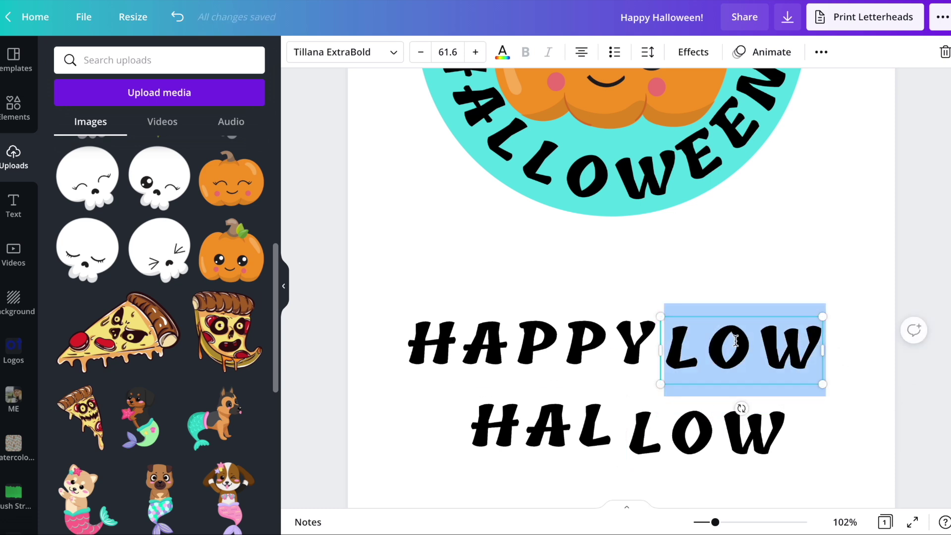
type("EEN")
left_click(774, 219)
Move "HAP" up and to the left, just below the circle, and apply the Curve shape at 100
left_click(484, 352)
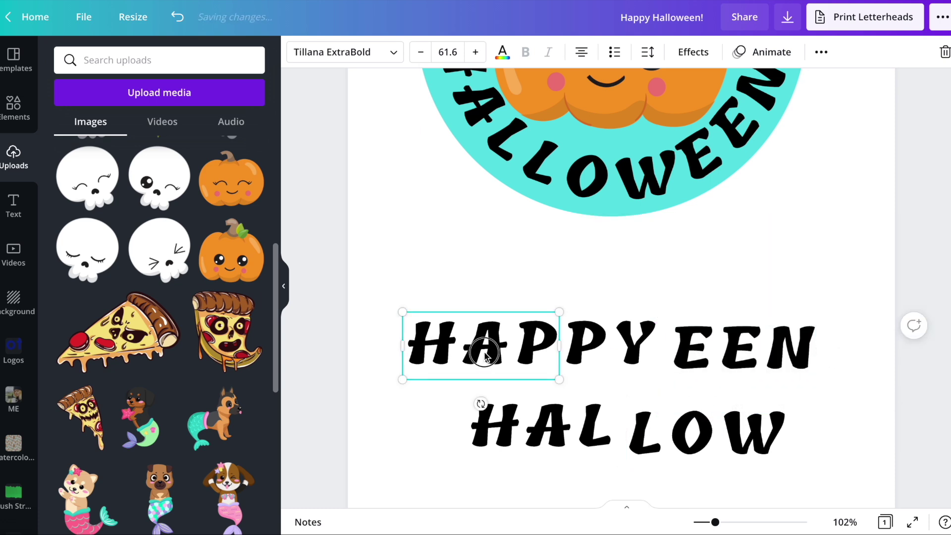
left_click_drag(484, 352, 466, 284)
left_click(693, 52)
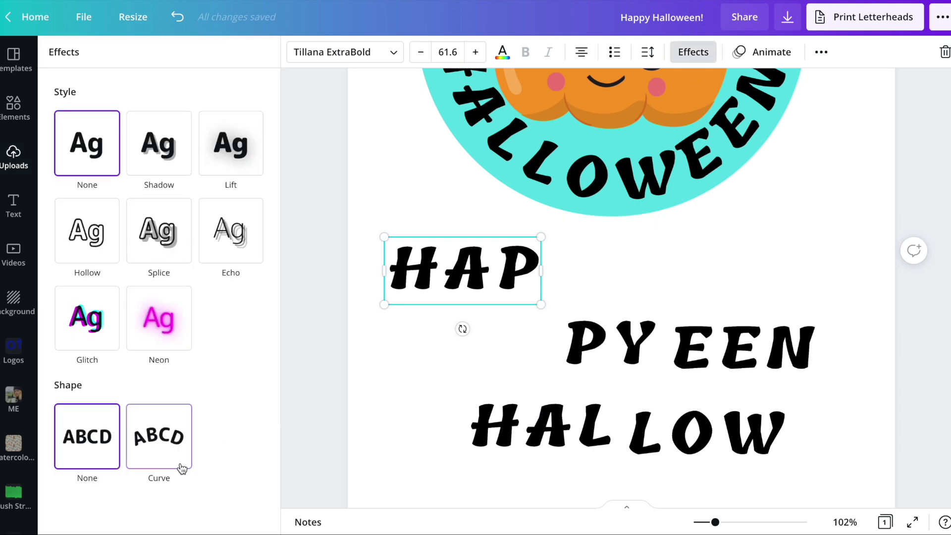
left_click(169, 445)
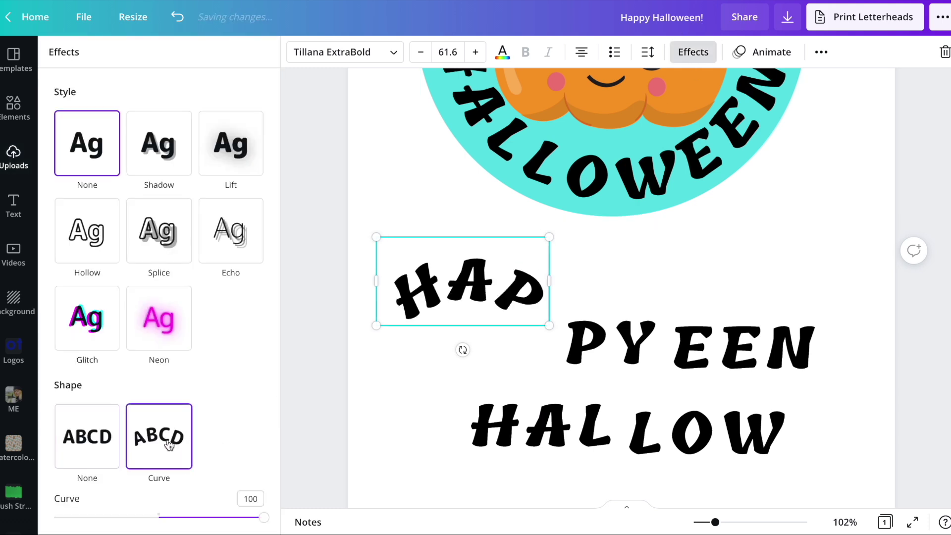
Curve "PY" to -100, place it against the end of "HAP" and rotate it slightly to continue the wave
left_click(625, 331)
left_click(149, 446)
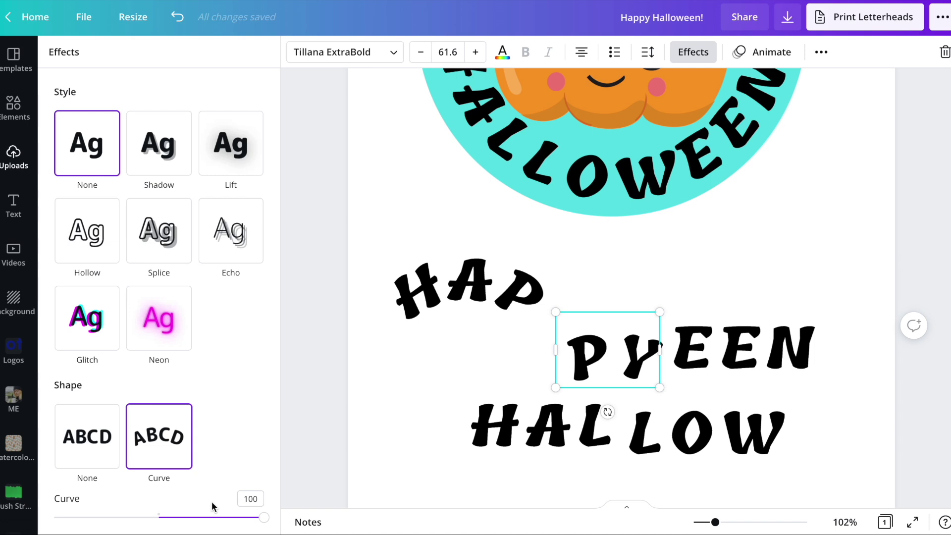
left_click_drag(261, 520, 53, 518)
left_click_drag(615, 347, 596, 316)
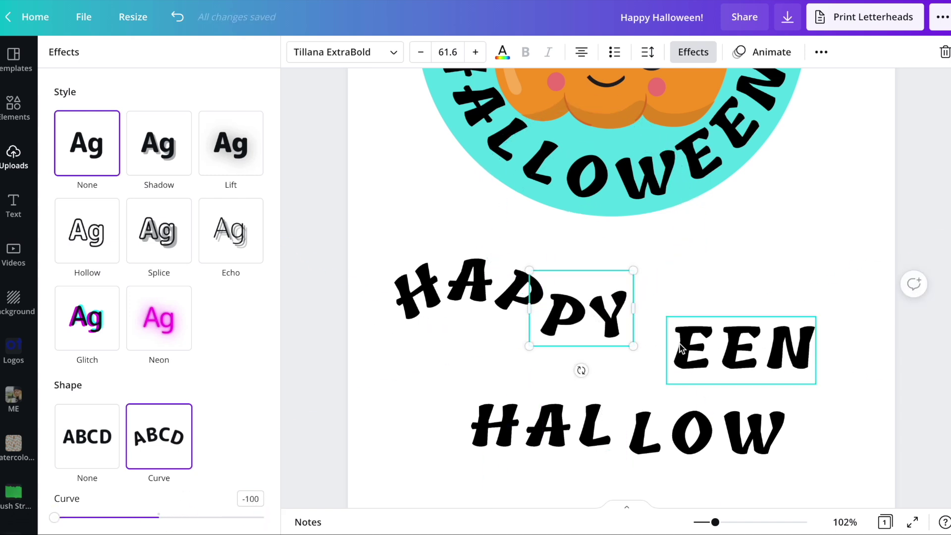
left_click_drag(585, 371, 573, 374)
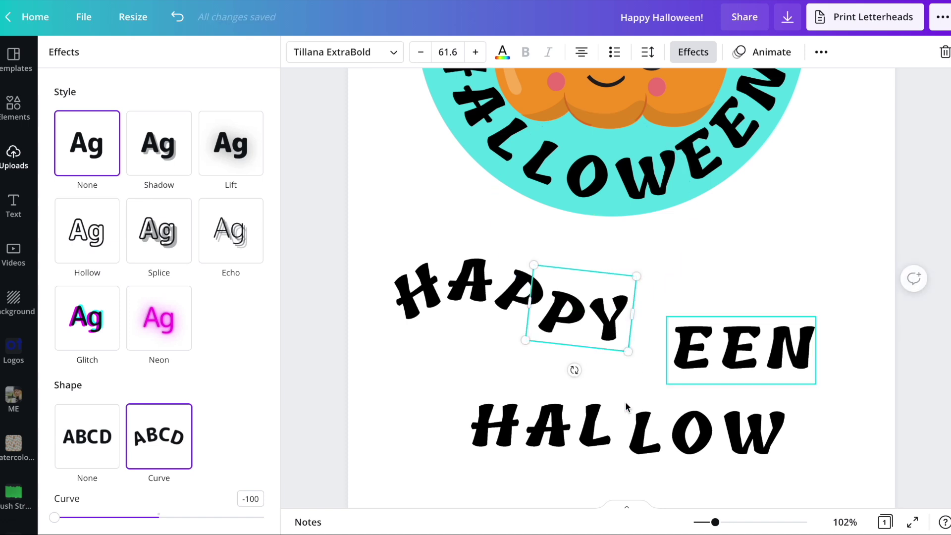
Apply the Curve shape at 100 to "HAL" and move it up to follow "PY"
left_click(563, 425)
left_click(187, 438)
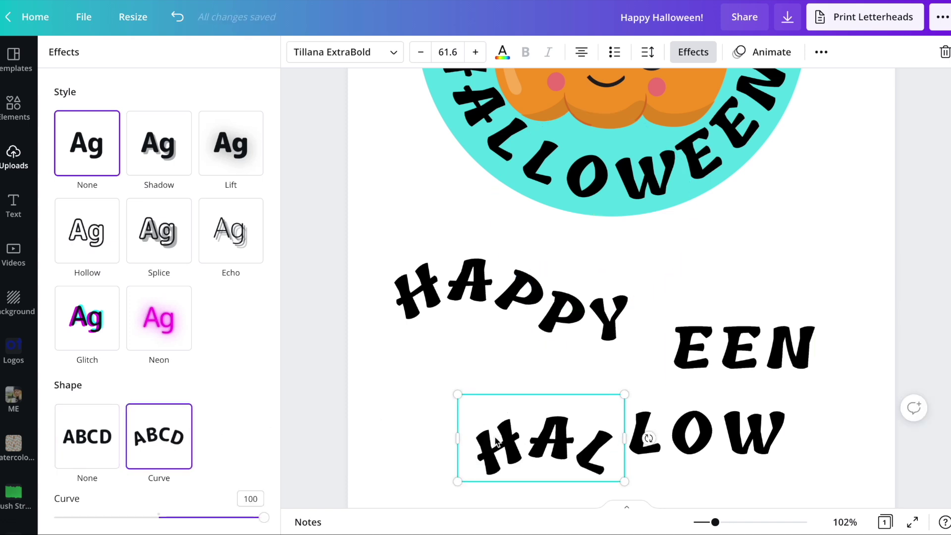
left_click_drag(535, 439, 704, 277)
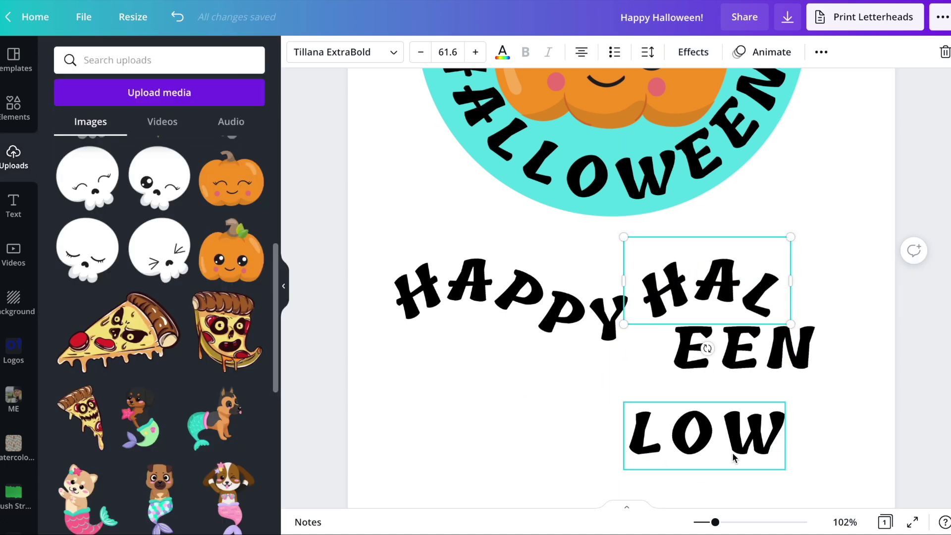
Select all five text pieces below the circle and scale them down together to about 40.9 font size
left_click(824, 451)
left_click_drag(850, 469, 464, 262)
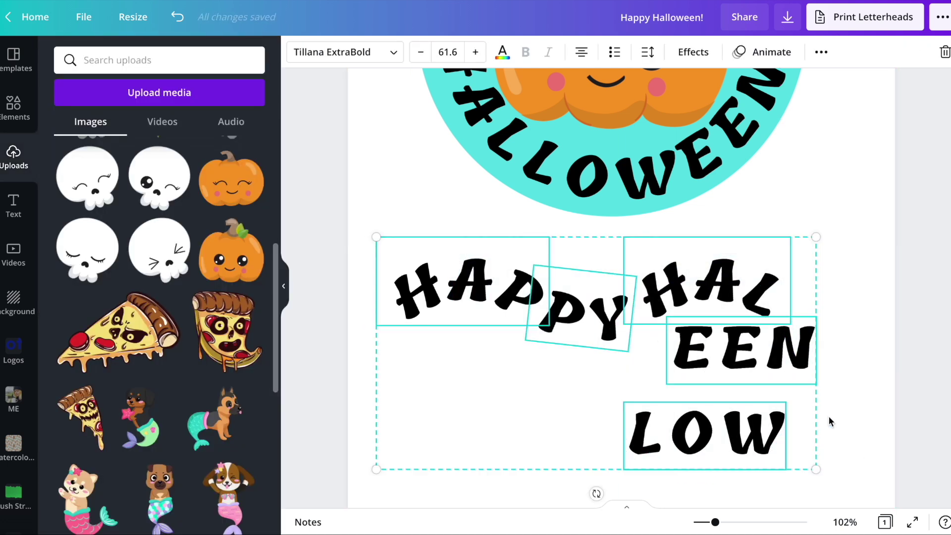
left_click_drag(813, 464, 660, 414)
left_click(718, 329)
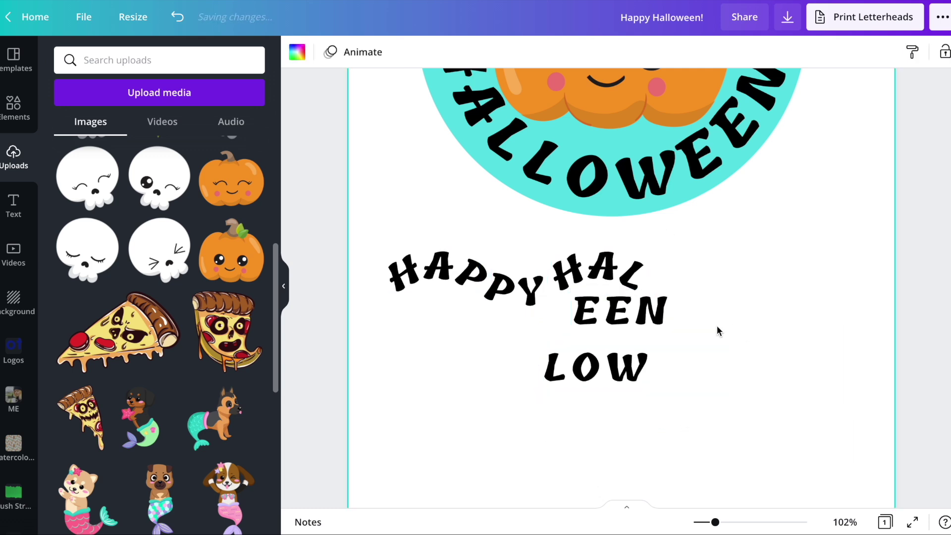
Move "LOW" to the end of "HAL" and curve it in the opposite direction so it dips downward
left_click_drag(597, 367, 696, 270)
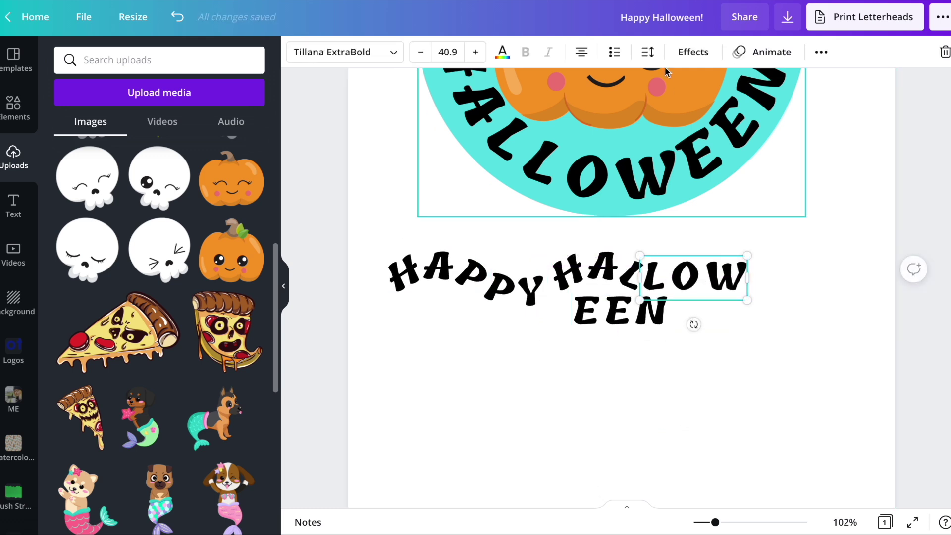
left_click(692, 54)
left_click(148, 446)
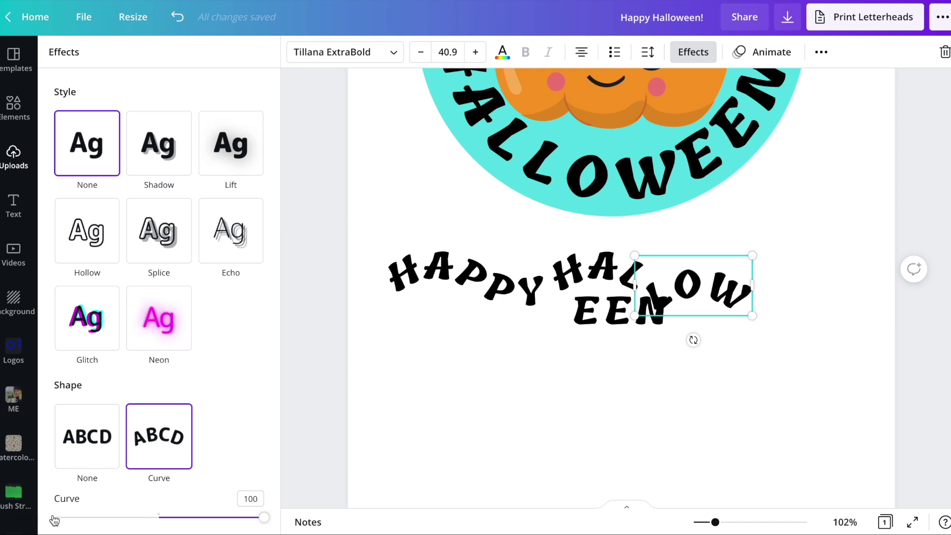
left_click(58, 517)
Place "EEN" at the end of "LOW", apply the Curve shape at 100 and rotate it slightly to fit the wave
left_click_drag(595, 325, 801, 276)
left_click(147, 452)
left_click_drag(786, 322, 785, 323)
left_click_drag(797, 281, 798, 286)
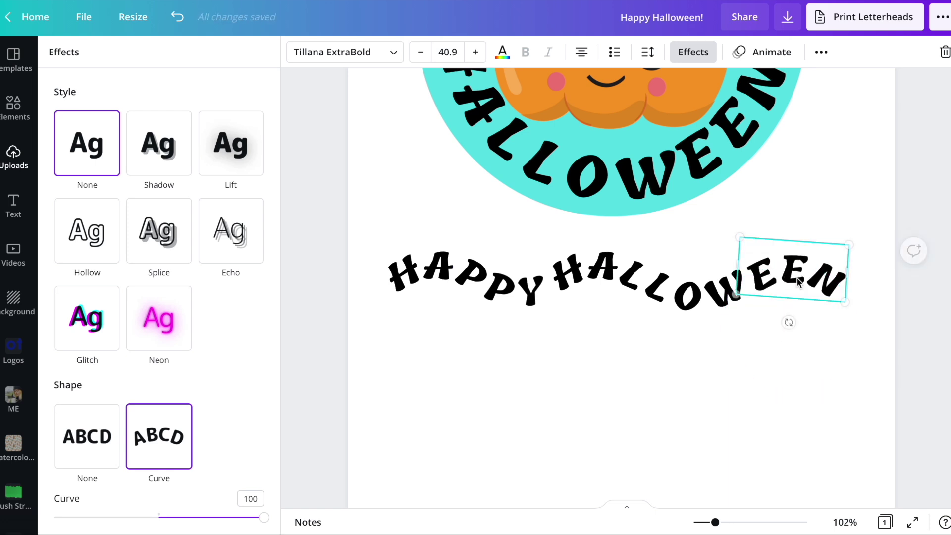
left_click(664, 375)
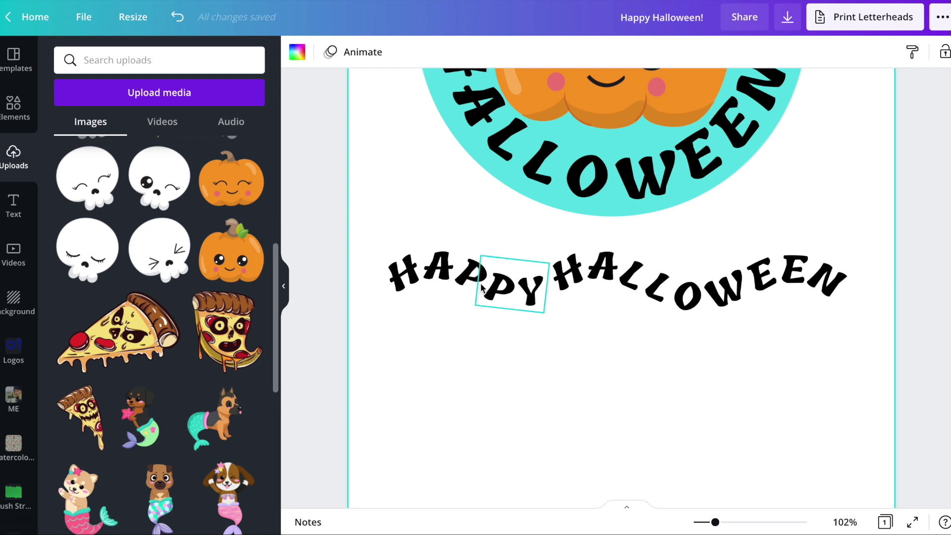
Fine-tune the rotation and position of "HAP" so it joins "PY" smoothly in the wavy text
left_click(434, 270)
left_click_drag(438, 327, 443, 332)
left_click_drag(439, 276, 439, 280)
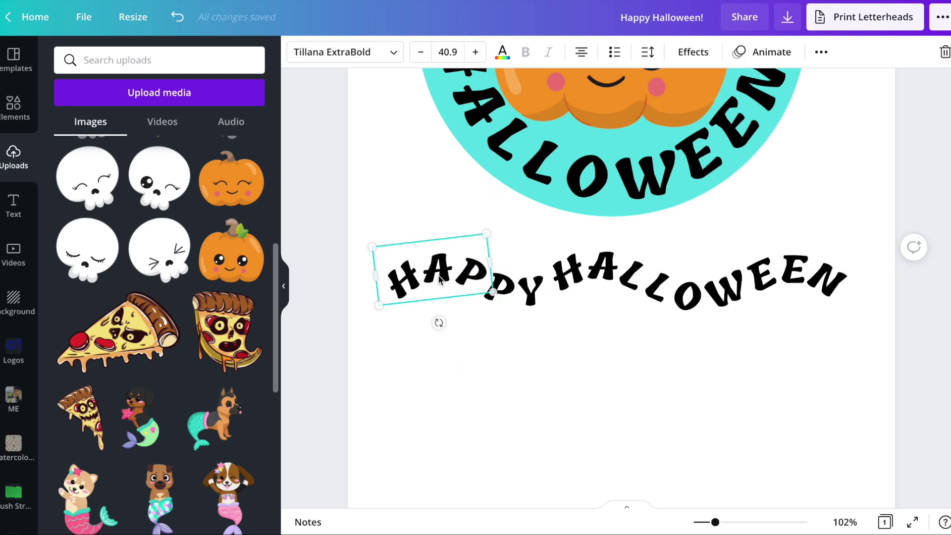
left_click_drag(437, 323, 440, 323)
left_click_drag(433, 268, 425, 273)
left_click(585, 323)
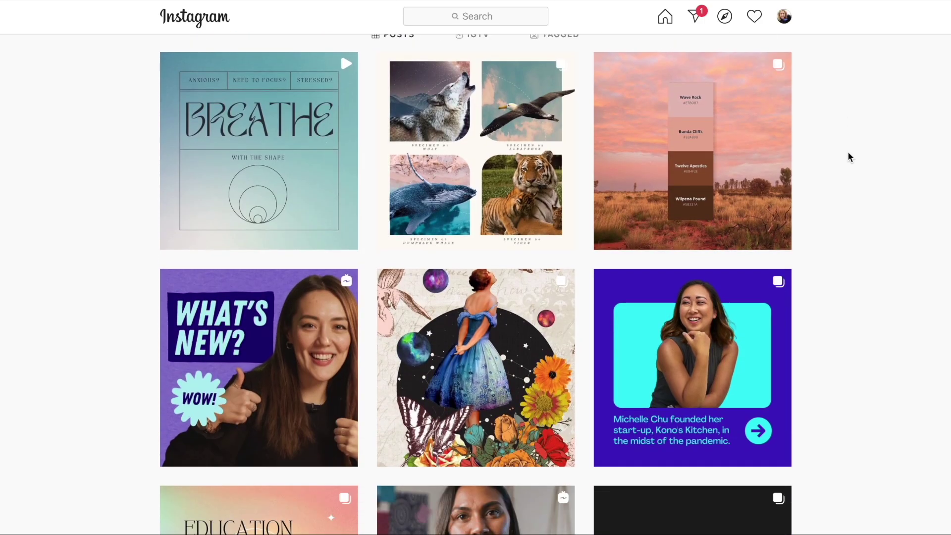
Browse Canva's Instagram posts for design and color palette inspiration
scroll(848, 156, "down", 5)
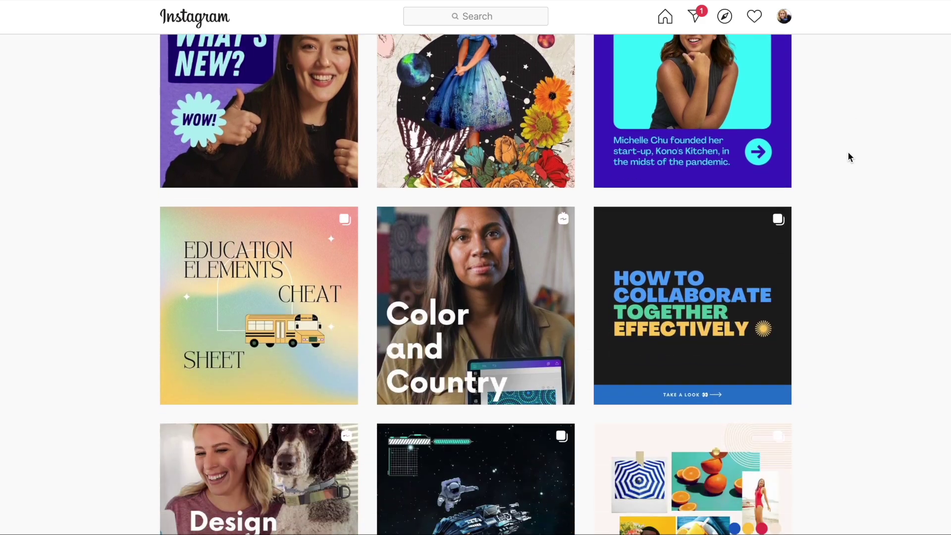
scroll(849, 157, "down", 8)
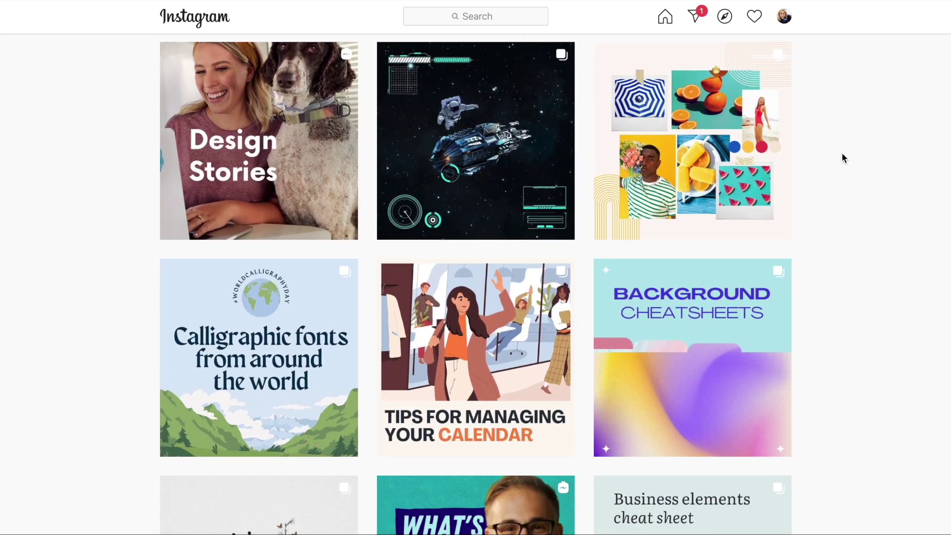
scroll(804, 192, "down", 6)
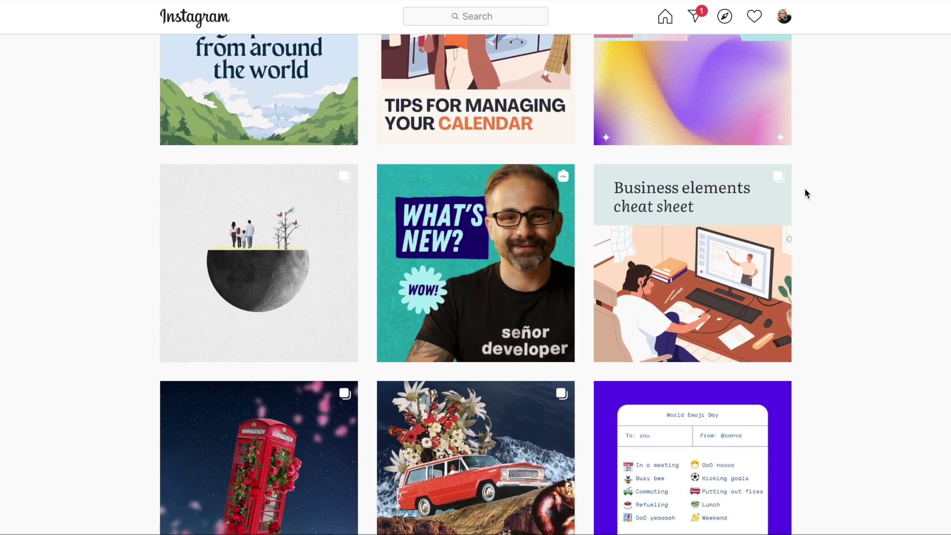
scroll(805, 193, "down", 15)
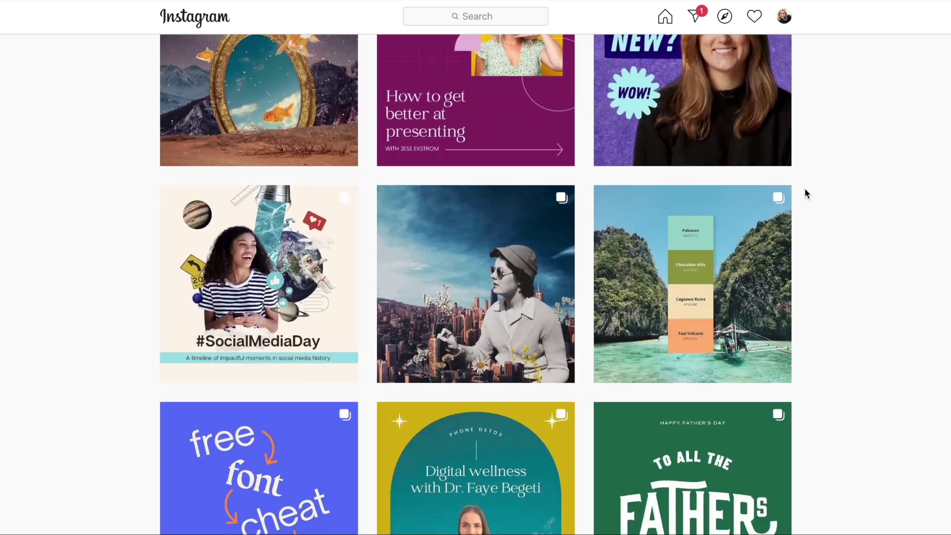
scroll(805, 193, "down", 5)
scroll(805, 194, "up", 4)
scroll(805, 194, "down", 1)
scroll(806, 193, "down", 14)
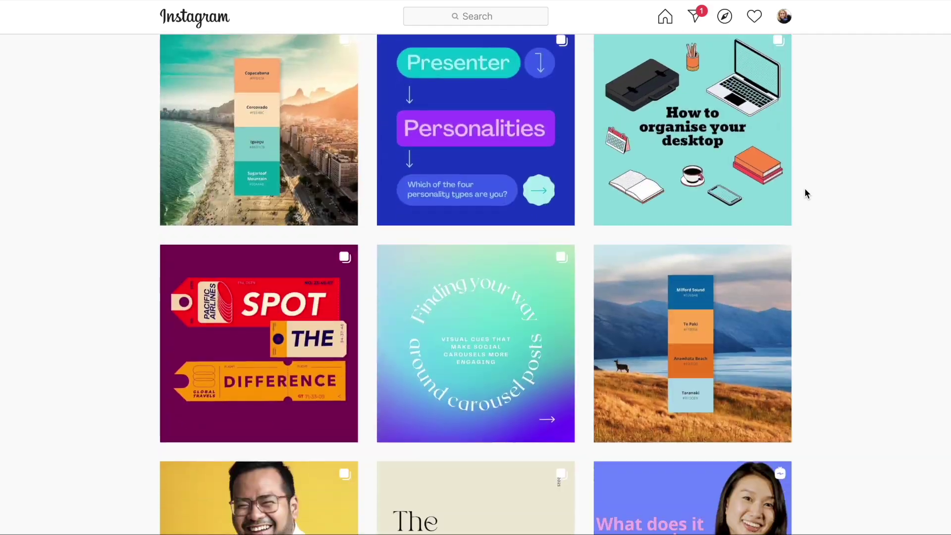
scroll(805, 193, "up", 5)
scroll(805, 192, "up", 10)
Examine the color palettes on the slides of the Philippines post, including the last slide, and close the post
left_click(678, 327)
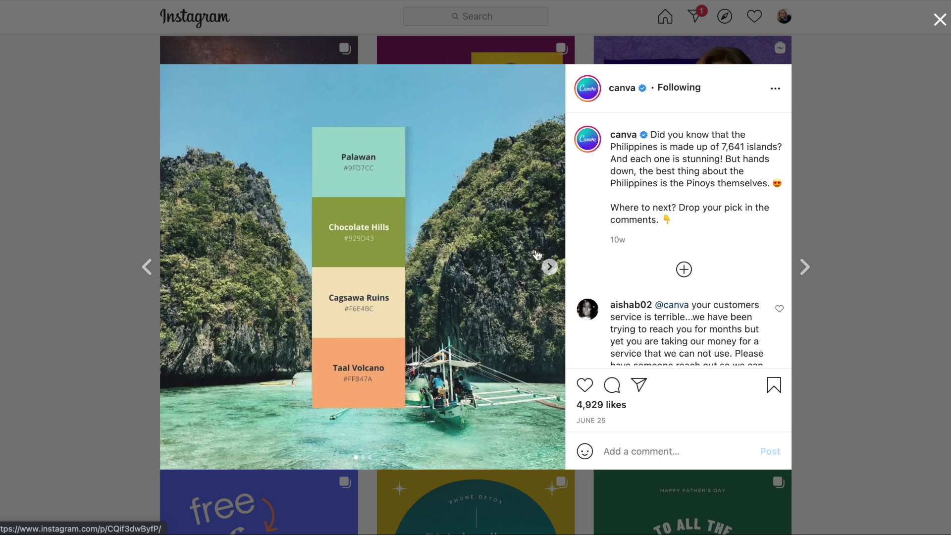
left_click(550, 267)
left_click(550, 268)
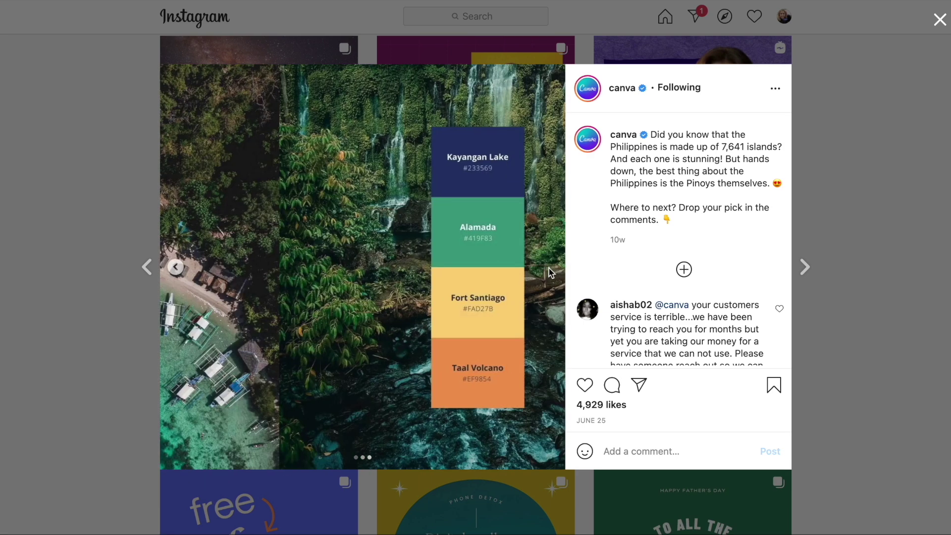
left_click(890, 171)
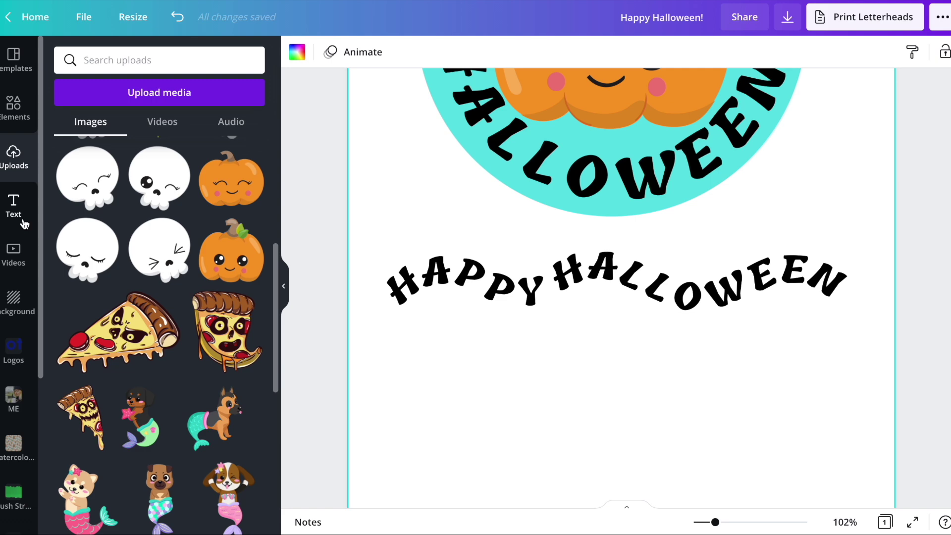
Add the uploaded photo of the woman in the fox-print hoodie and place it beneath the wavy "HAPPY HALLOWEEN" text
scroll(124, 365, "down", 5)
left_click(214, 187)
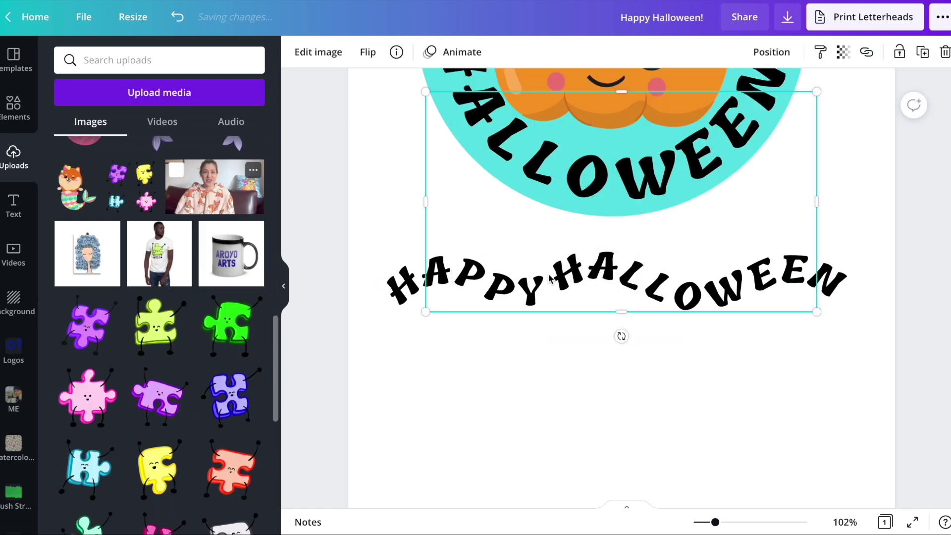
scroll(738, 240, "down", 3)
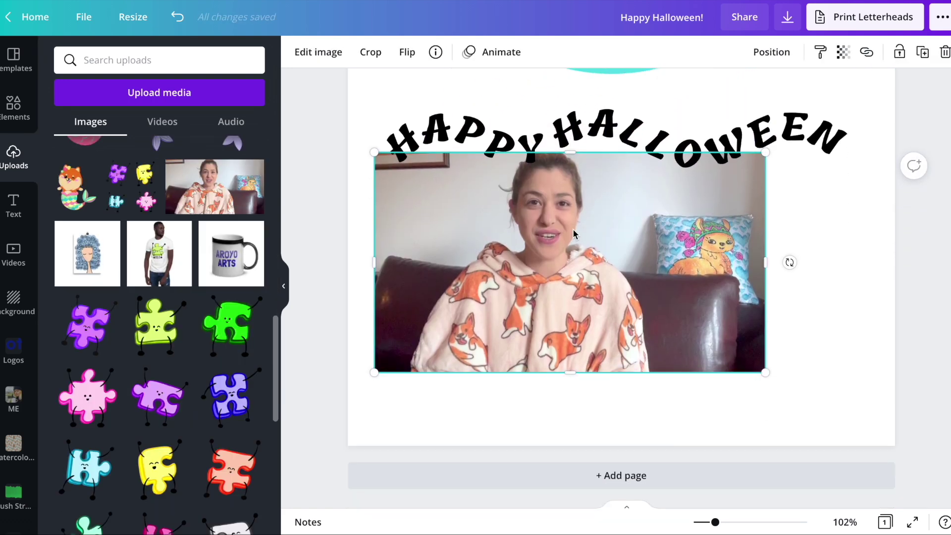
Try the hoodie photo's extracted colors on the "EEN" text piece, finishing with the light grey
left_click(793, 129)
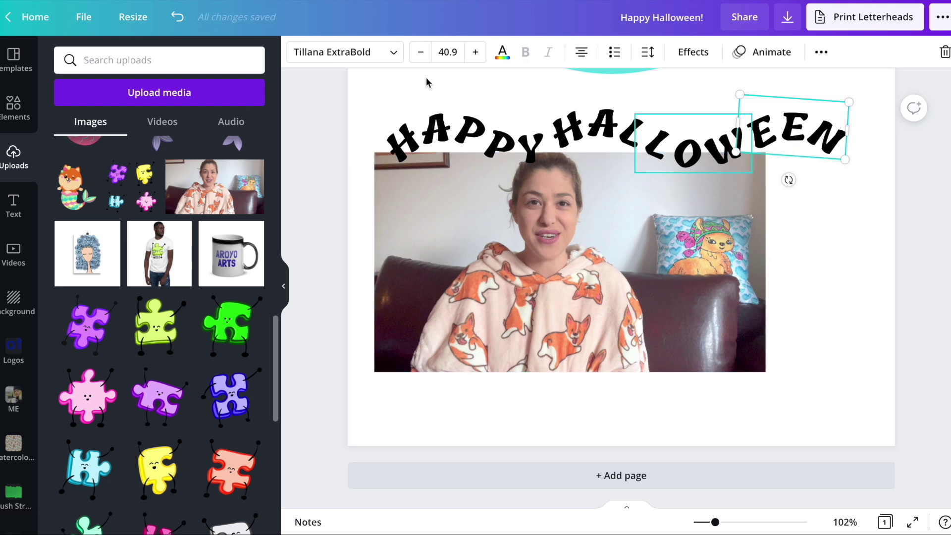
left_click(500, 54)
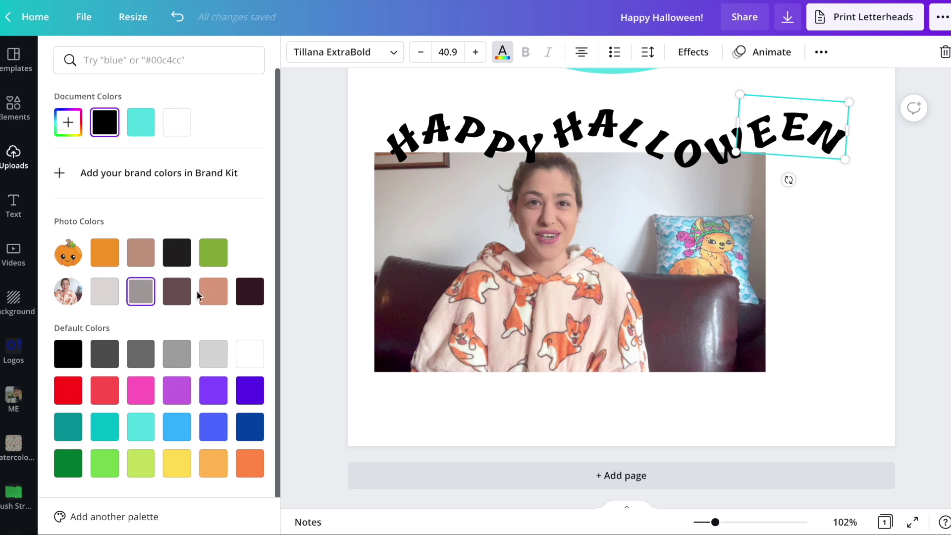
left_click(247, 295)
left_click(213, 292)
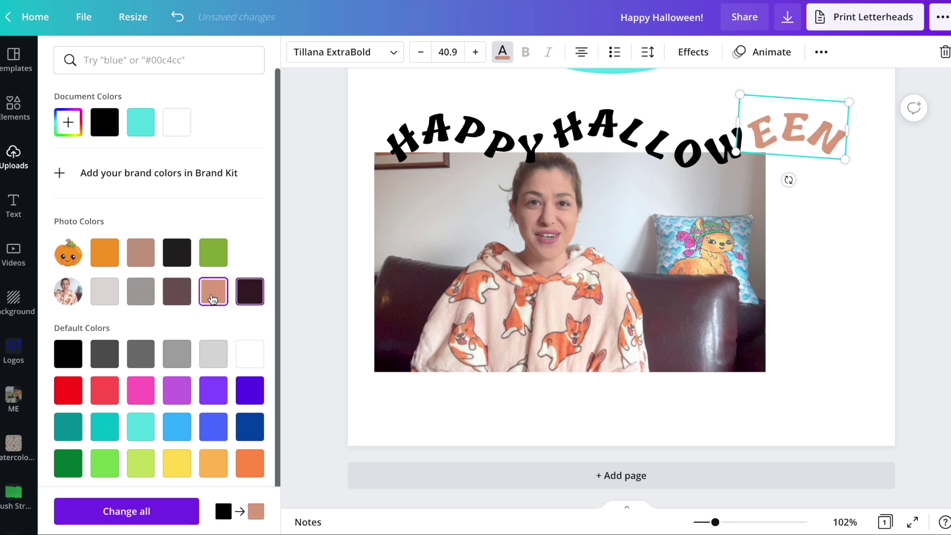
left_click(177, 292)
left_click(141, 296)
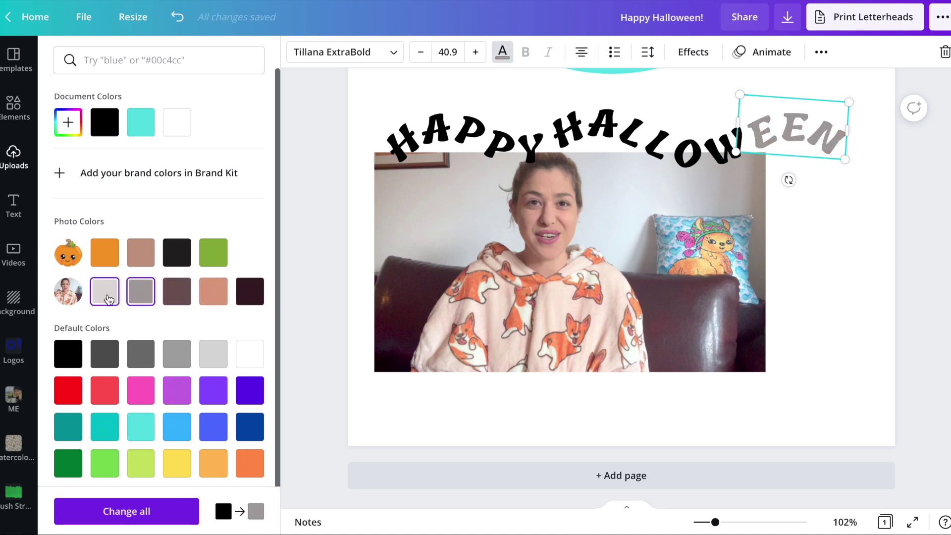
left_click(105, 291)
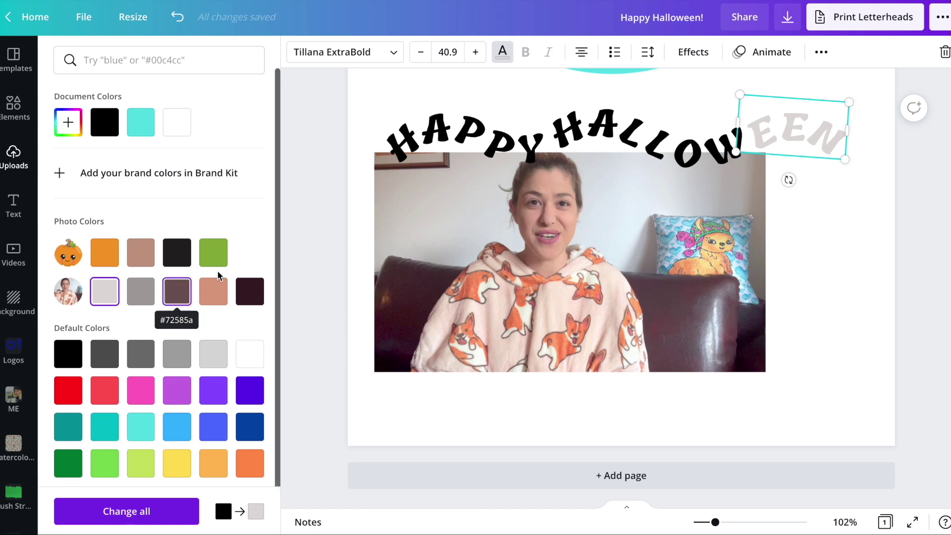
Color both "HAPPY" and "HALLOWEEN!" in the circular design with the green from the pumpkin's photo colors
scroll(464, 270, "up", 4)
scroll(636, 251, "up", 5)
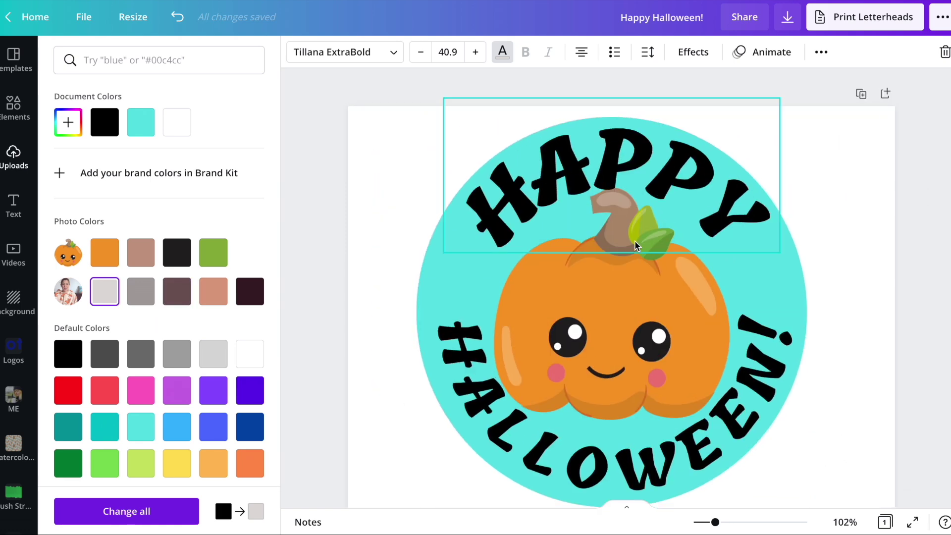
left_click(627, 158)
left_click(213, 252)
scroll(588, 227, "down", 3)
left_click(588, 324)
left_click(227, 248)
Recolor "HAPPY" in the circular design with the orange from the pumpkin's photo colors
scroll(578, 198, "up", 3)
left_click(578, 169)
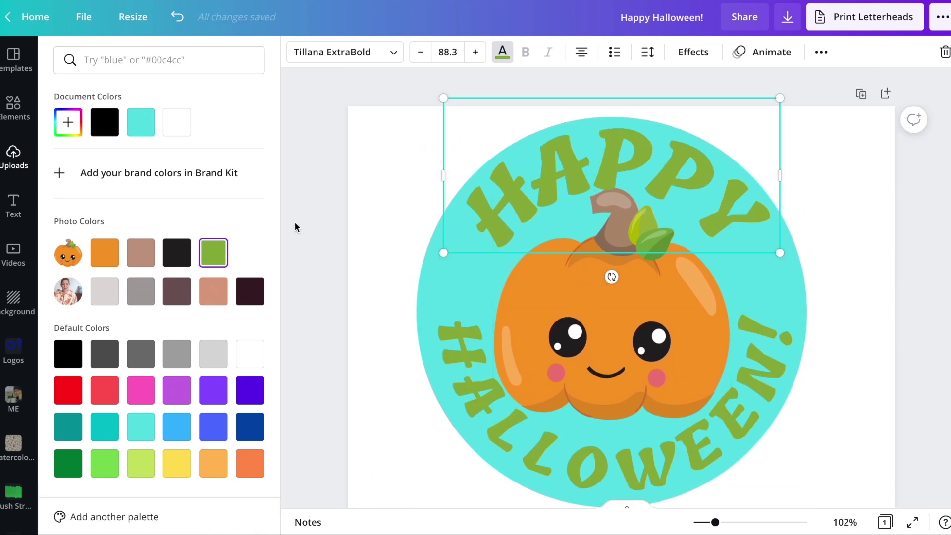
left_click(105, 252)
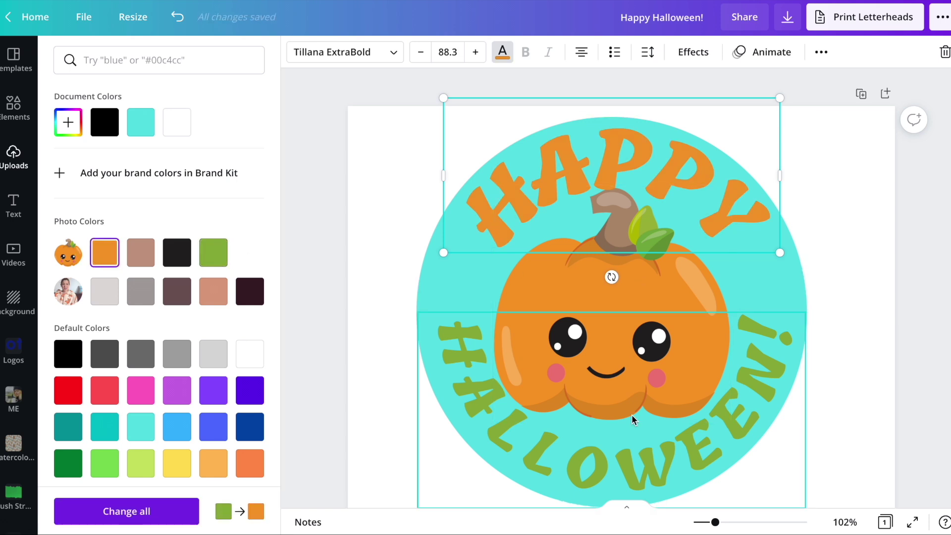
Try deleting the turquoise circle behind the pumpkin and undo the deletion
left_click(789, 283)
key("Delete")
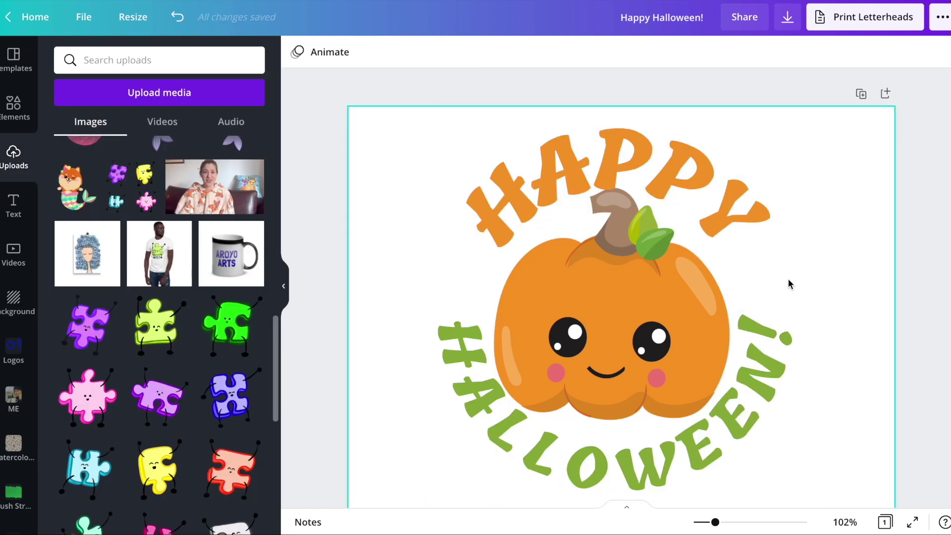
key("ctrl+z")
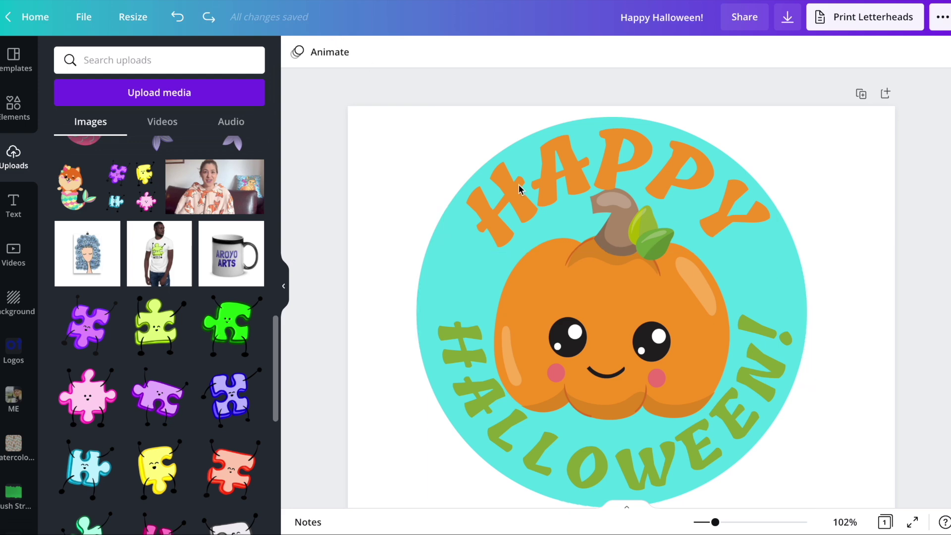
Change the turquoise background circle's color to black
left_click(423, 269)
left_click(297, 52)
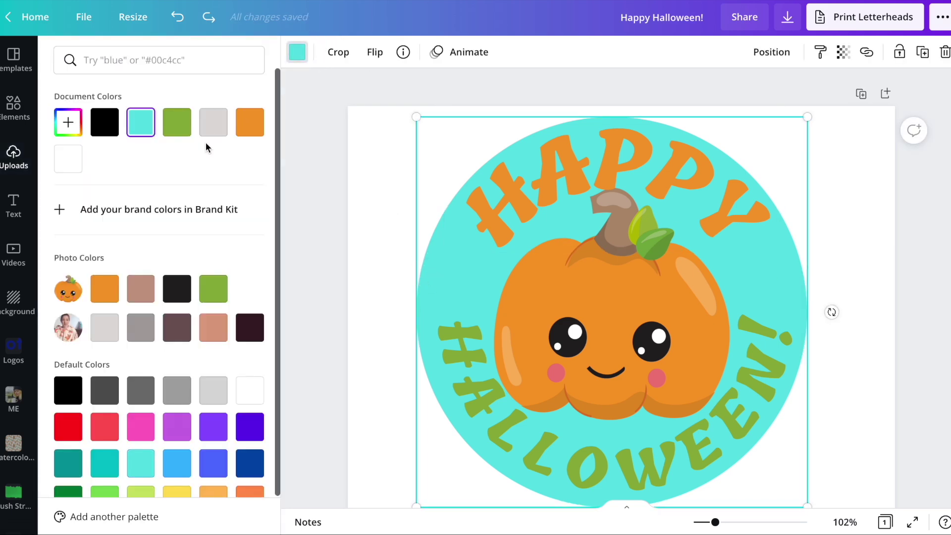
left_click(104, 122)
Apply the Shadow effect to "HAPPY" in the circle and set its offset to 100
left_click(657, 159)
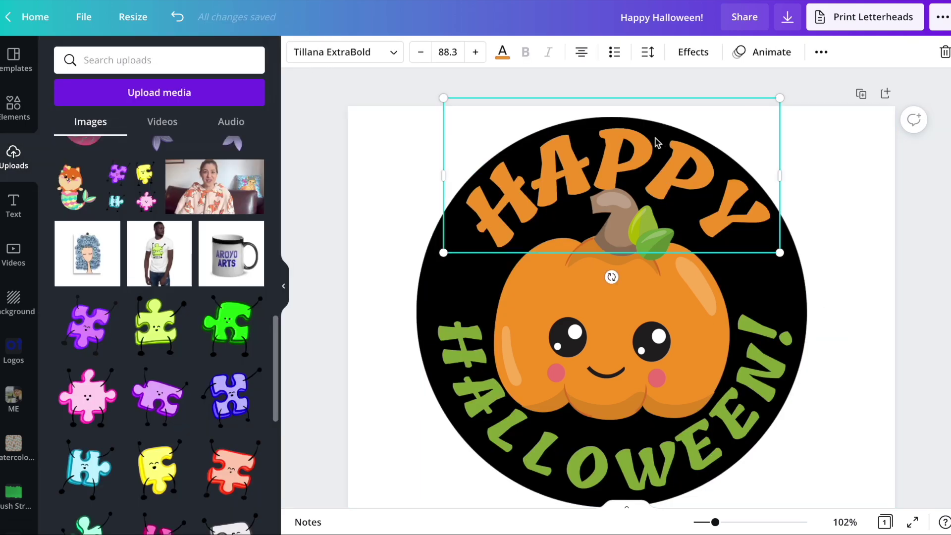
left_click(694, 52)
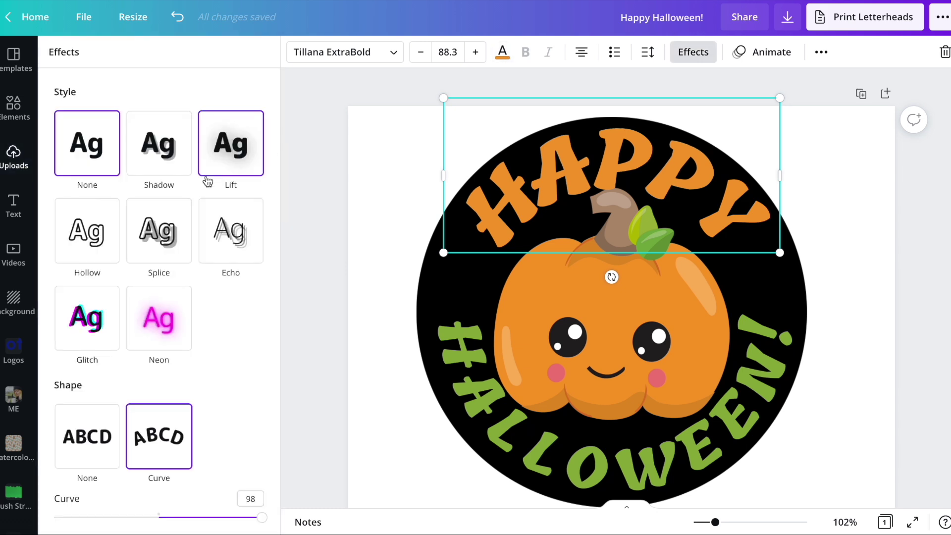
left_click(238, 245)
left_click(159, 146)
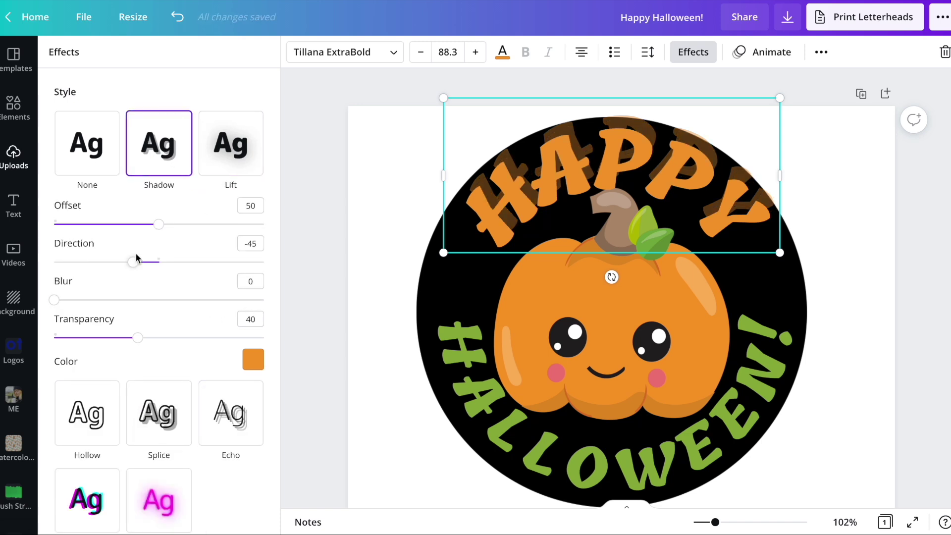
left_click_drag(158, 224, 276, 233)
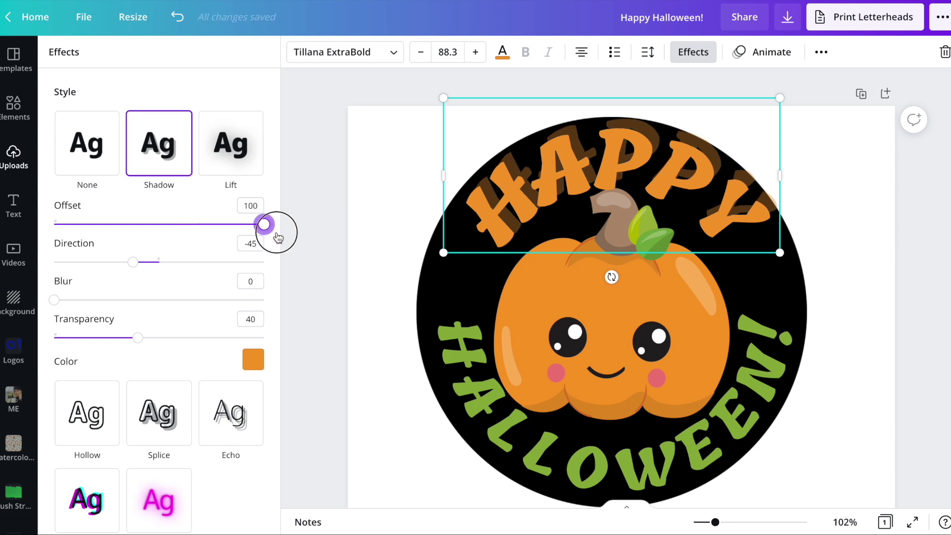
Make the shadow of "HAPPY" white and set its transparency to 100
left_click(254, 357)
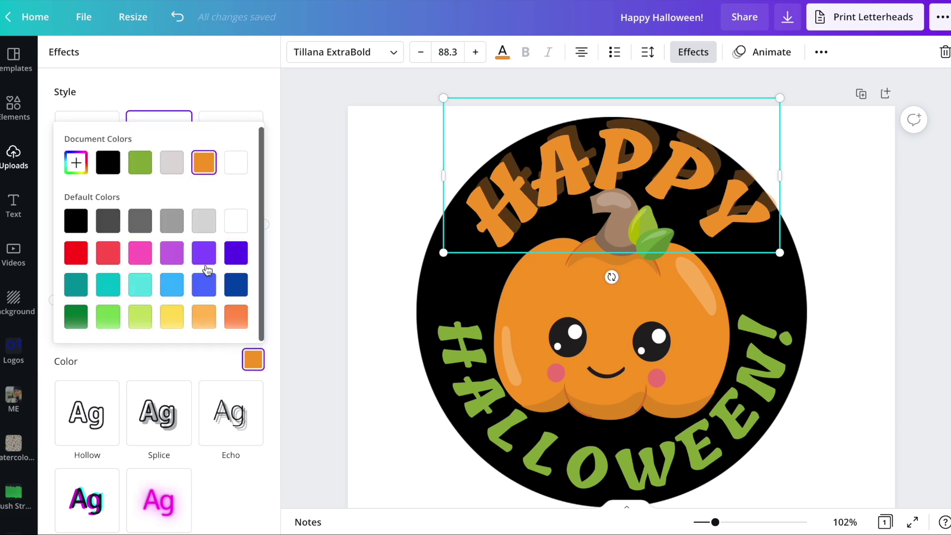
left_click(237, 218)
left_click(188, 370)
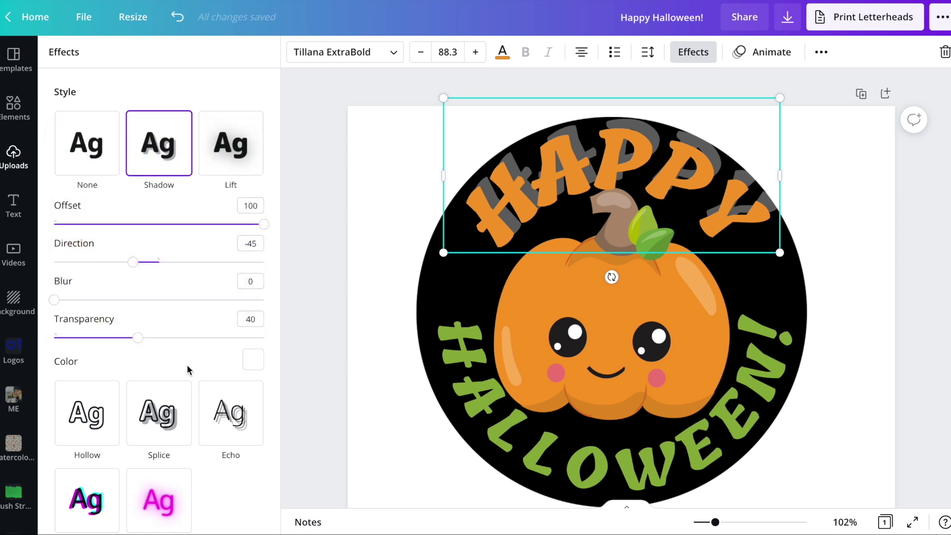
left_click_drag(139, 346, 298, 350)
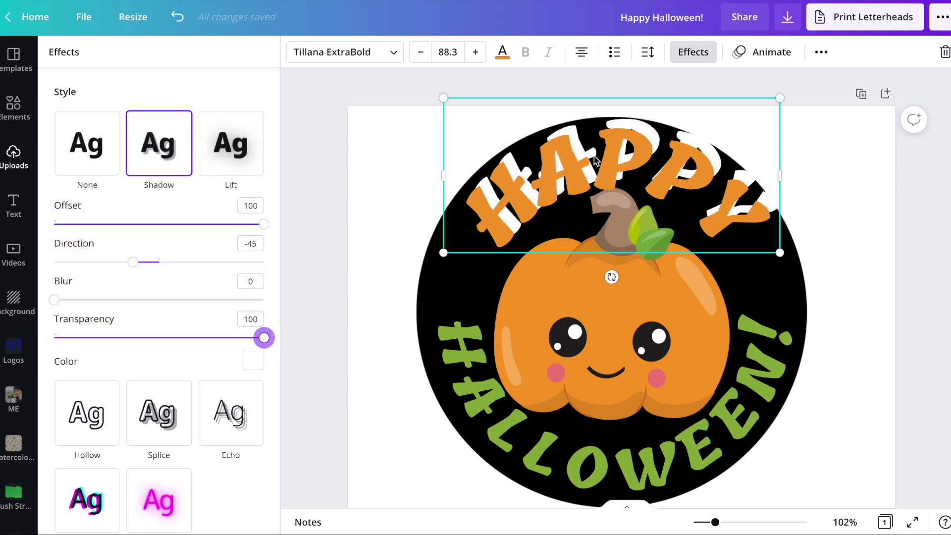
Scale "HAPPY" down to about 82.1 font size with shadow direction 2 and center it above the pumpkin
left_click_drag(779, 250, 756, 242)
left_click_drag(134, 270, 160, 262)
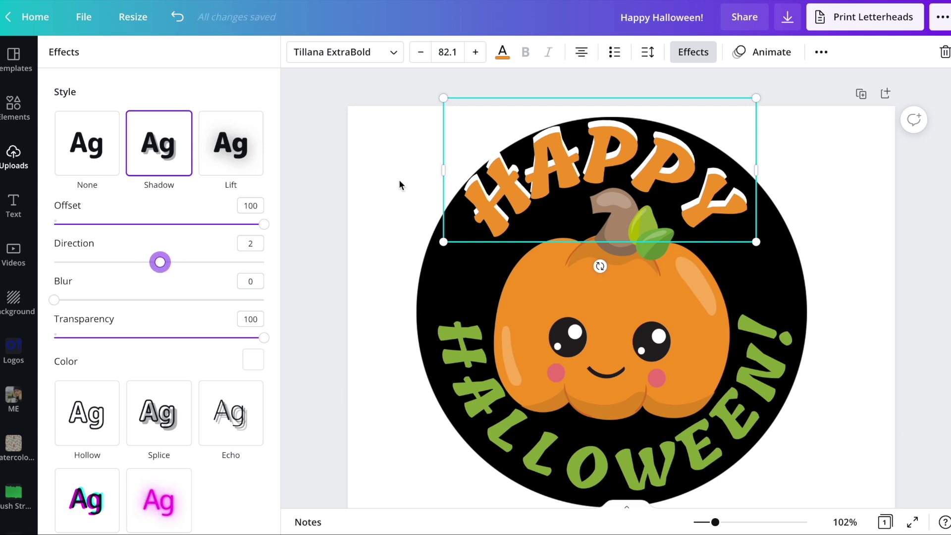
left_click_drag(620, 152, 643, 161)
Set the curve of "HAPPY" to 90 so it follows the circle's upper edge
scroll(246, 421, "down", 3)
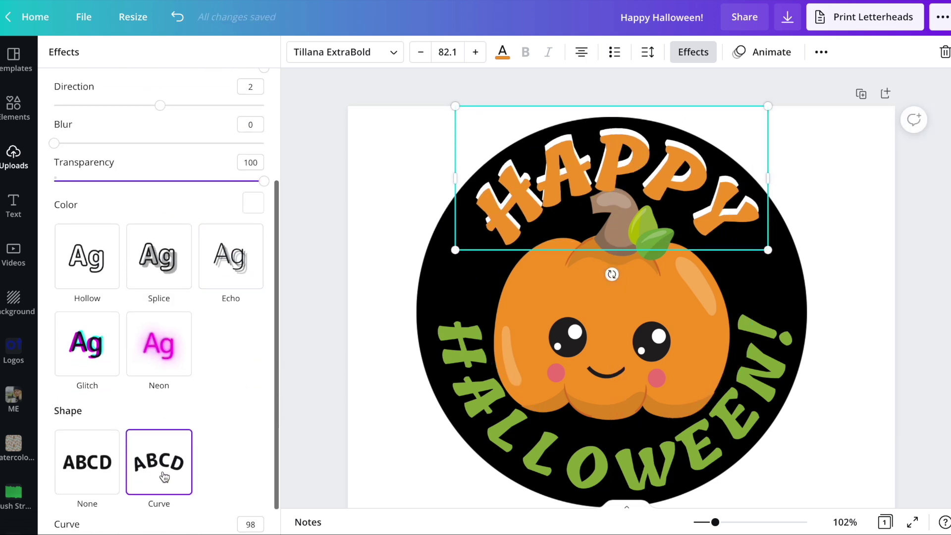
left_click(162, 476)
scroll(161, 475, "down", 1)
left_click_drag(262, 510, 250, 509)
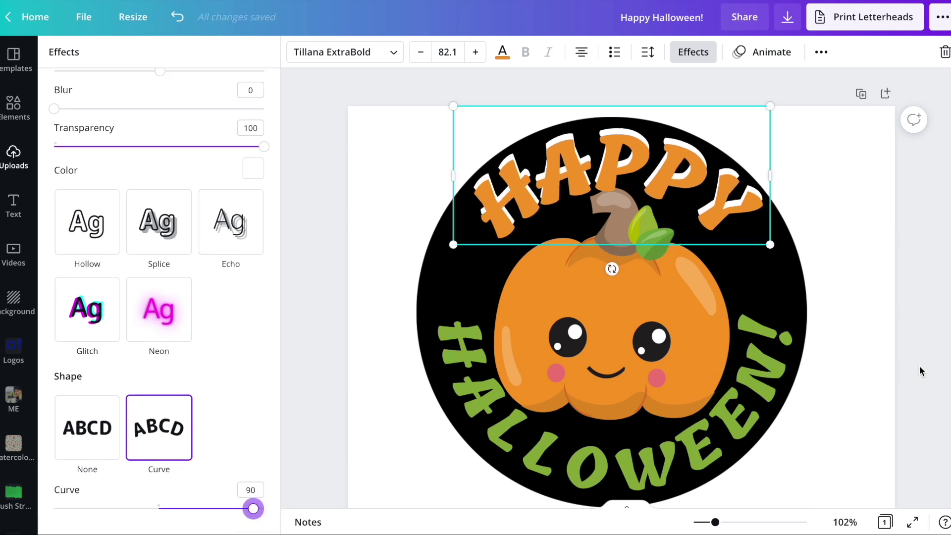
key("Escape")
Copy the style of "HAPPY" onto the "HALLOWEEN!" text in the circle
left_click(740, 406)
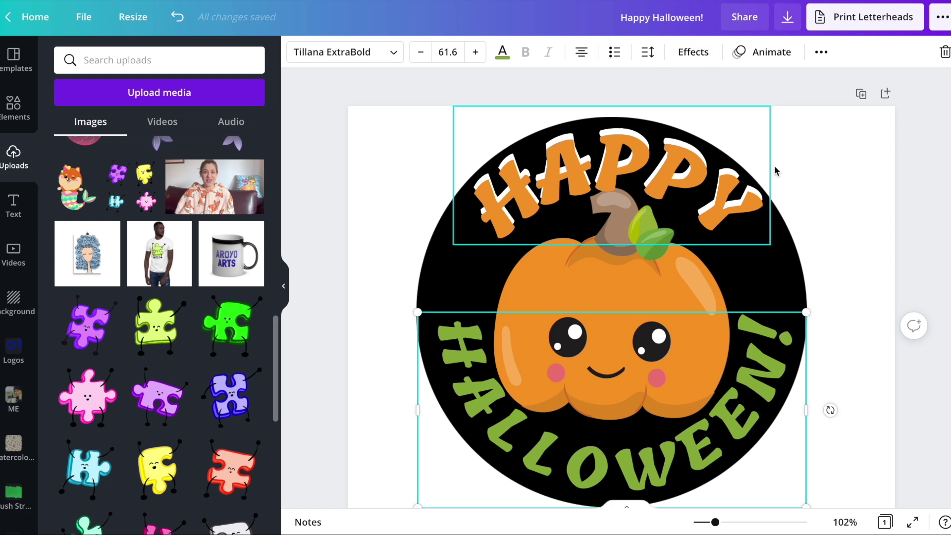
scroll(834, 217, "down", 1)
scroll(834, 216, "up", 1)
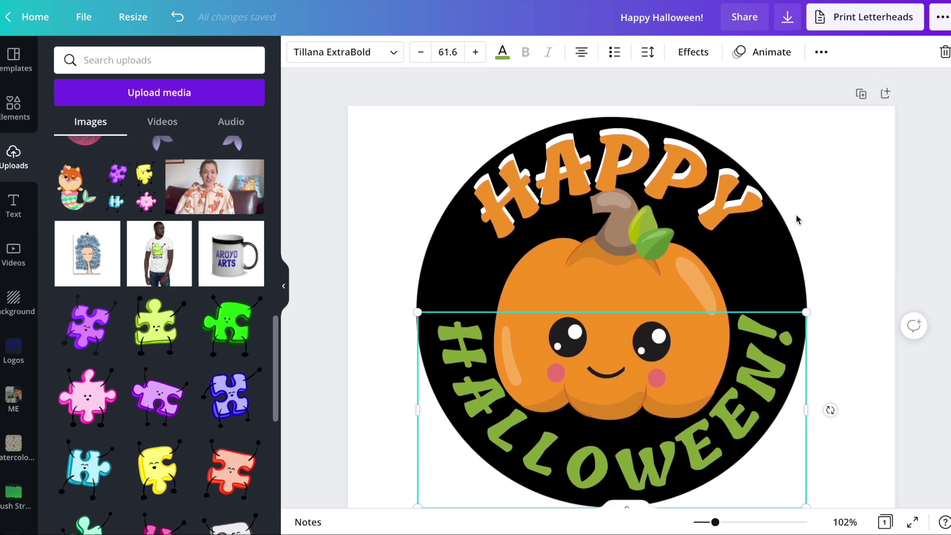
left_click(692, 197)
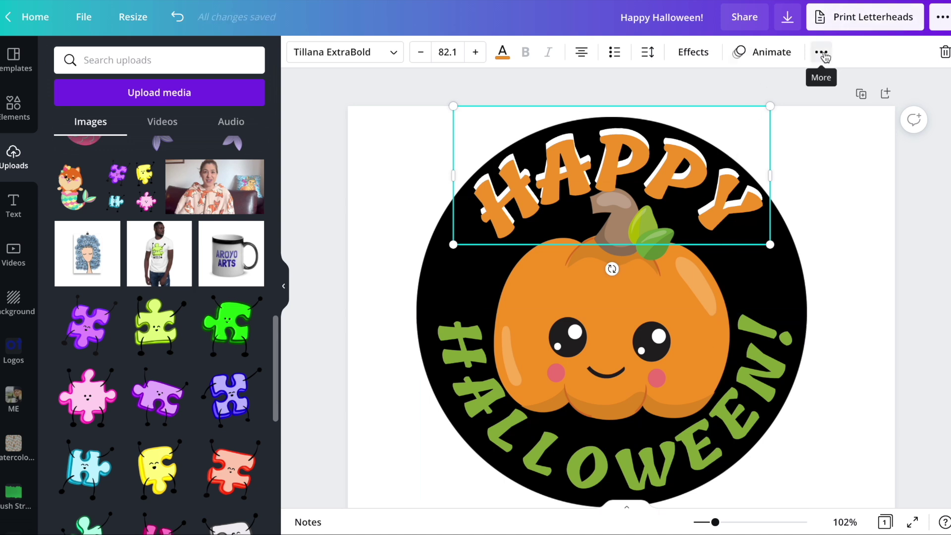
left_click(822, 53)
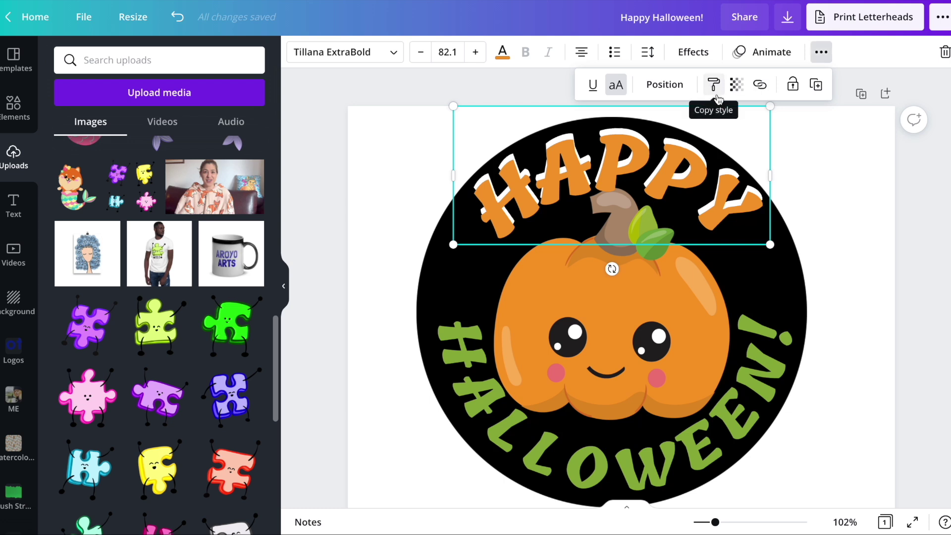
left_click(714, 87)
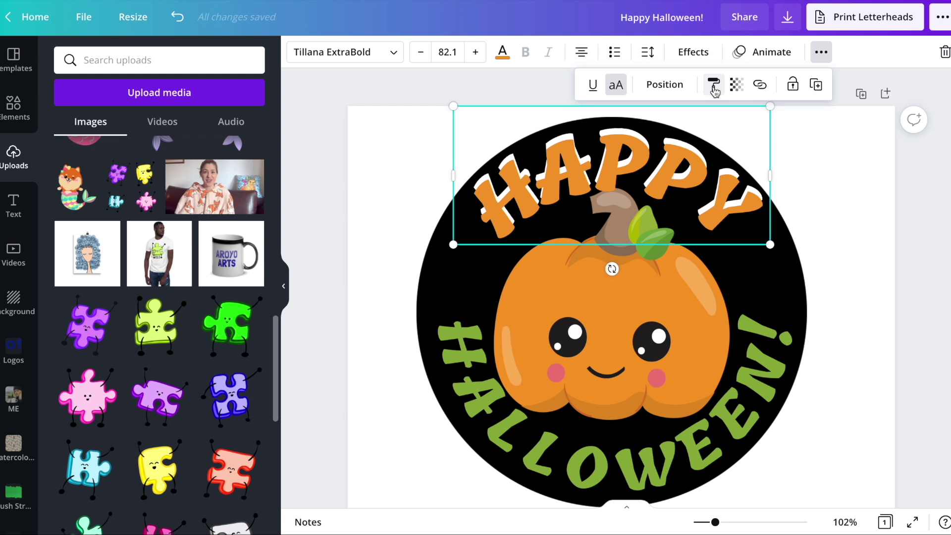
left_click(746, 388)
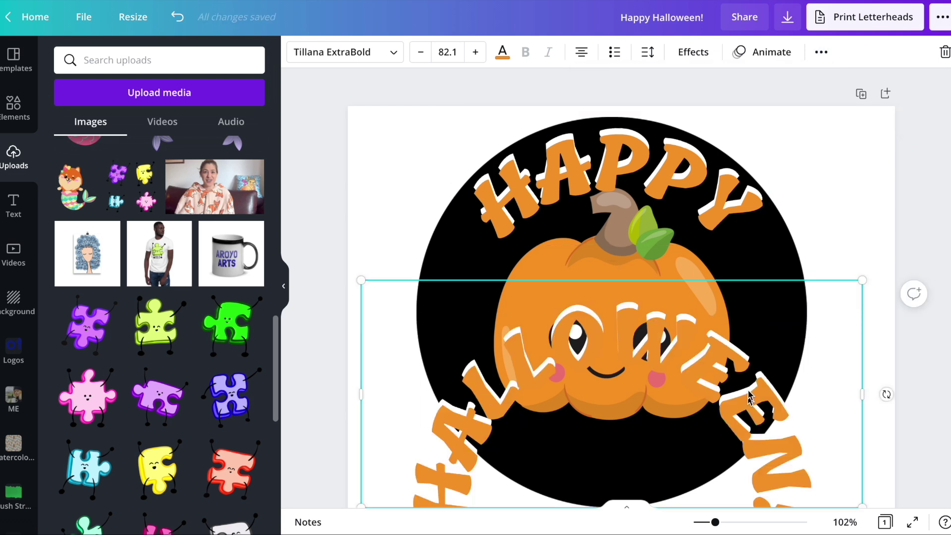
Set the curve of "HALLOWEEN!" to -74 so it bends upward along the circle's lower edge
scroll(731, 249, "down", 2)
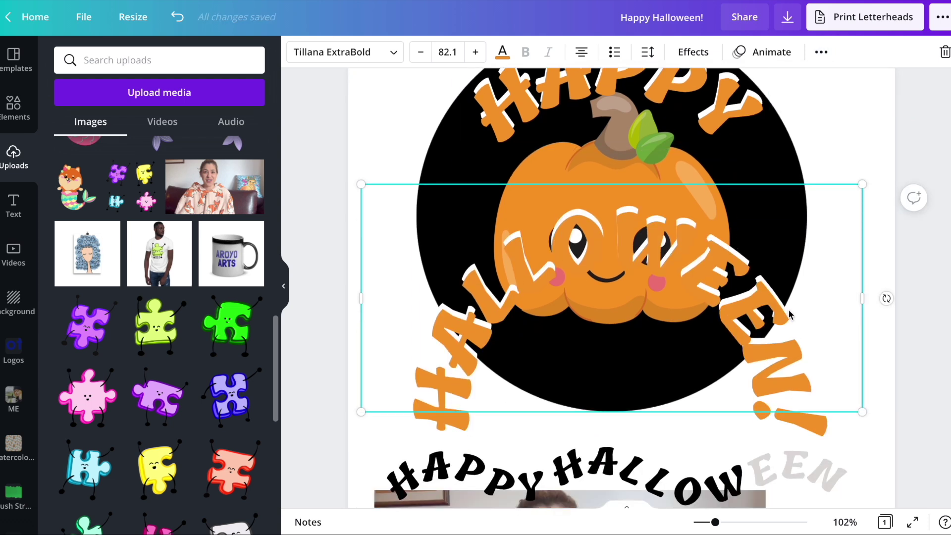
left_click(693, 52)
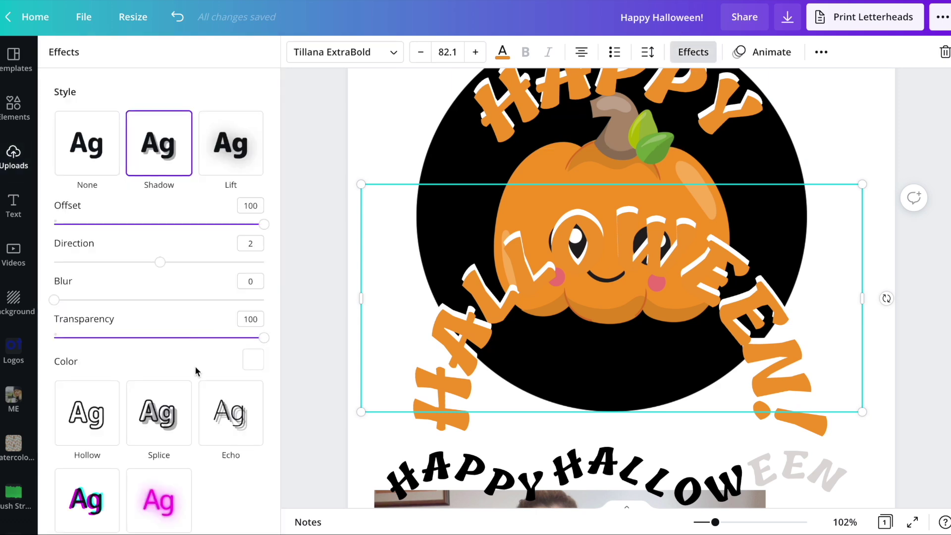
scroll(194, 366, "down", 4)
left_click(82, 510)
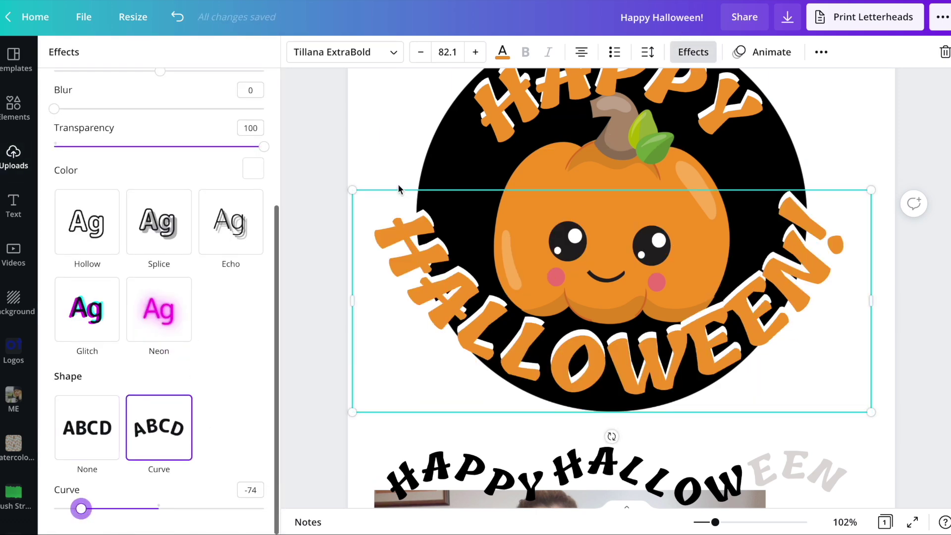
Scale "HALLOWEEN!" down to about 60.8 font size and center it below the pumpkin inside the black circle
left_click_drag(351, 190, 459, 260)
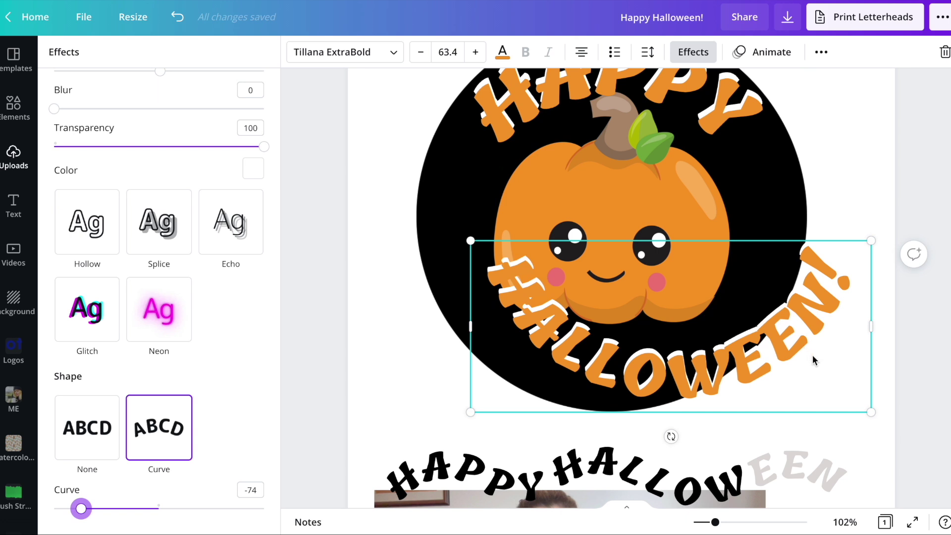
left_click_drag(727, 344, 700, 347)
left_click_drag(818, 414, 800, 400)
left_click_drag(705, 341, 713, 348)
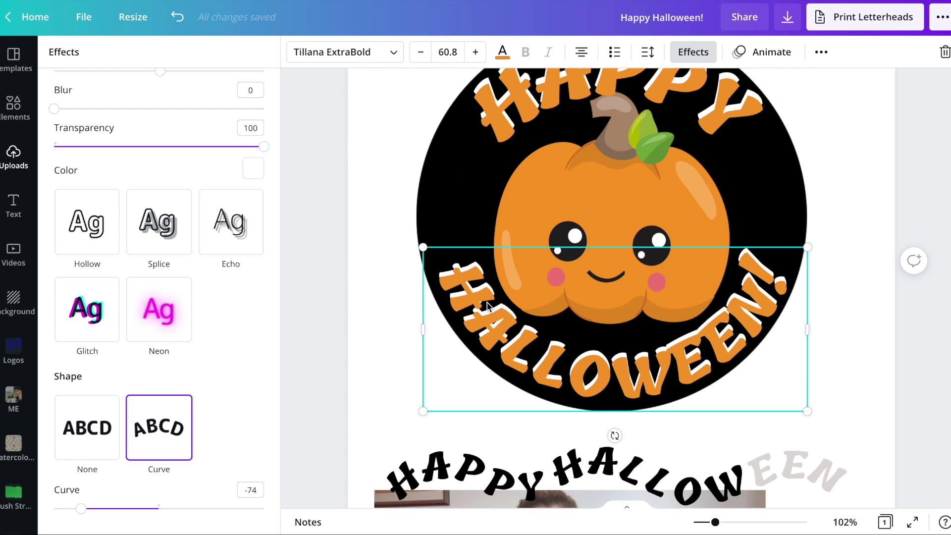
left_click(864, 191)
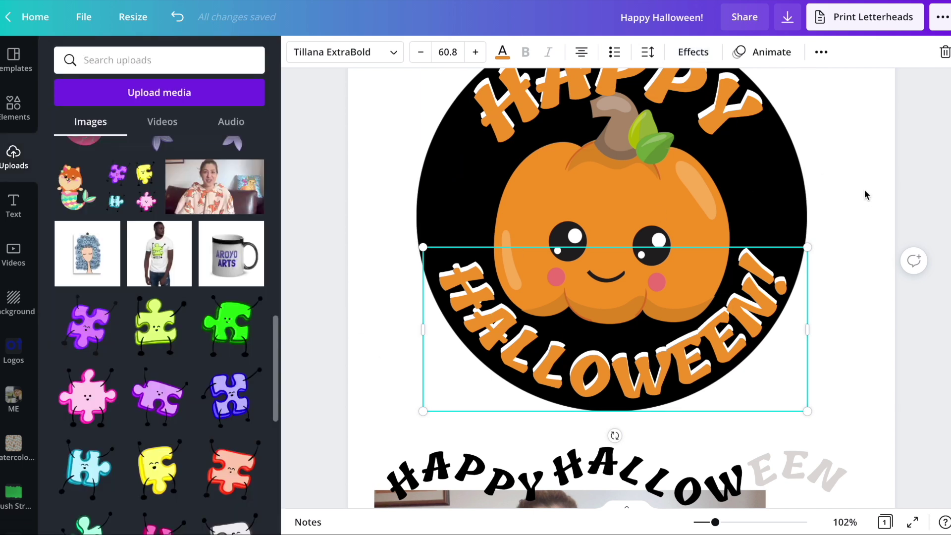
scroll(866, 193, "up", 2)
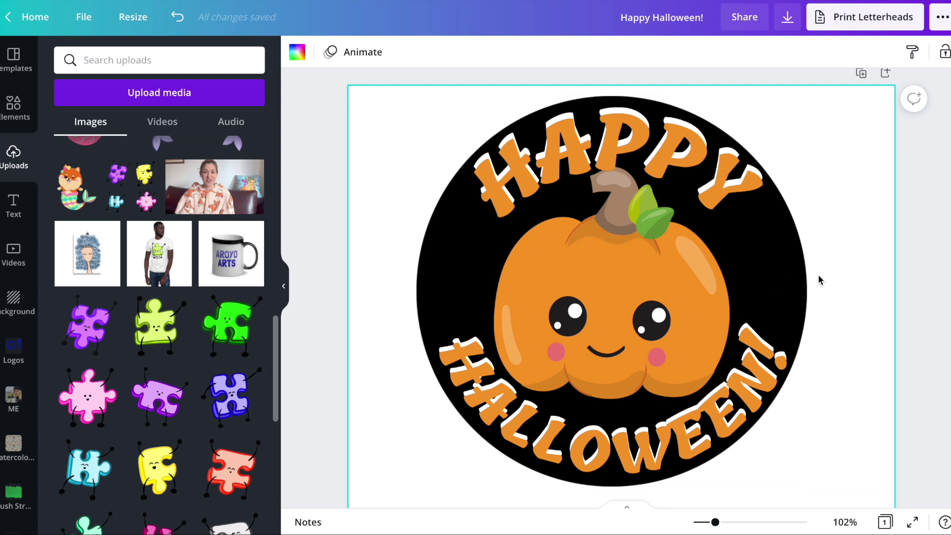
Try a white Drop shadow on the pumpkin image
left_click(608, 282)
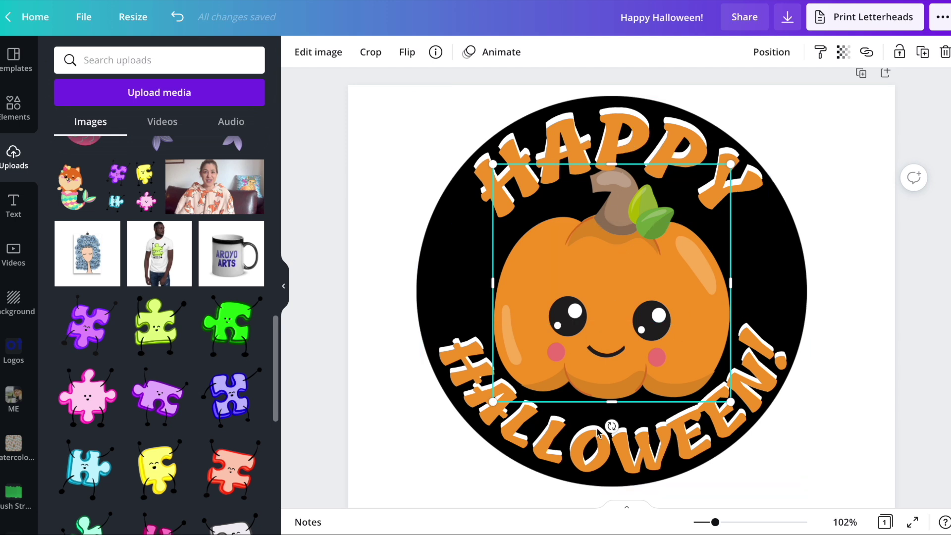
left_click(318, 53)
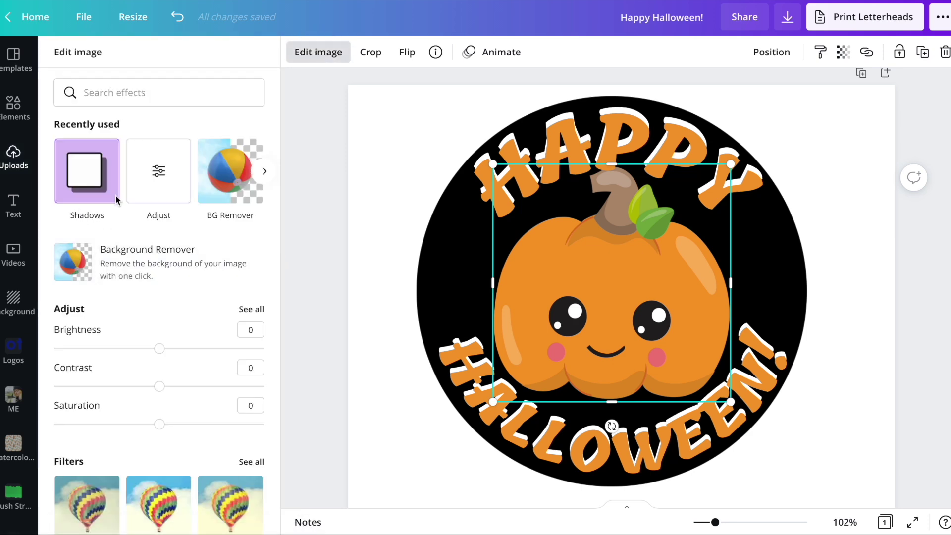
left_click(78, 176)
left_click(227, 127)
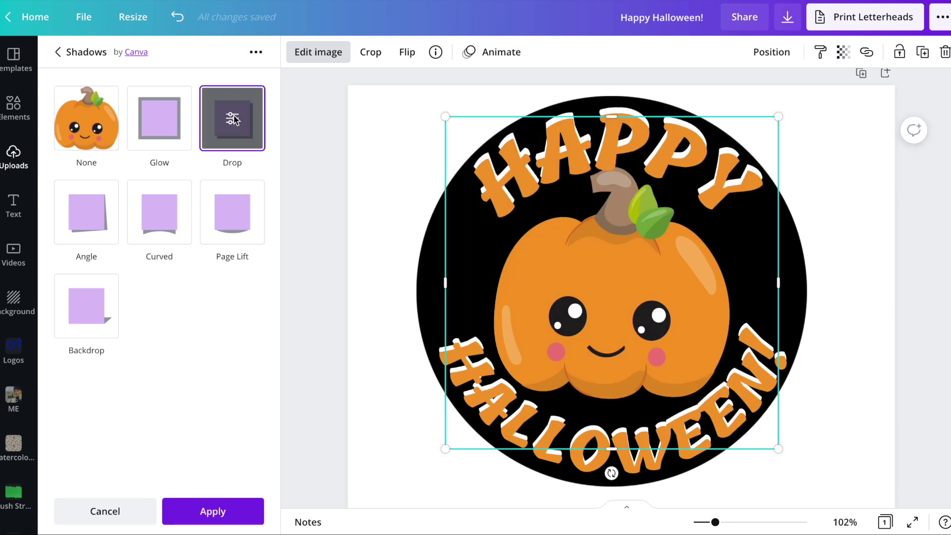
left_click(233, 120)
left_click(252, 320)
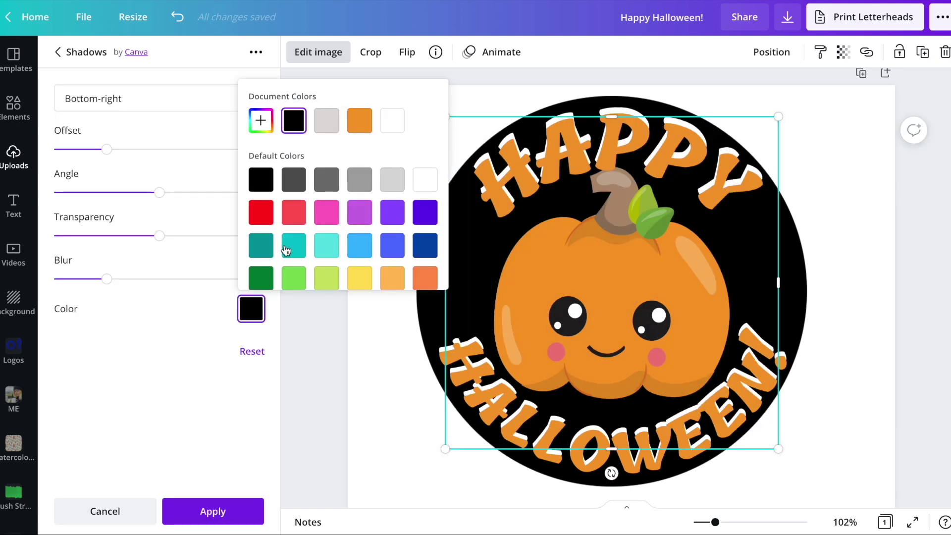
left_click(396, 127)
Try the Drop shadow with transparency 100, blur 9, a larger offset and a lower angle, and discard it
left_click_drag(158, 236, 283, 247)
left_click_drag(106, 279, 151, 281)
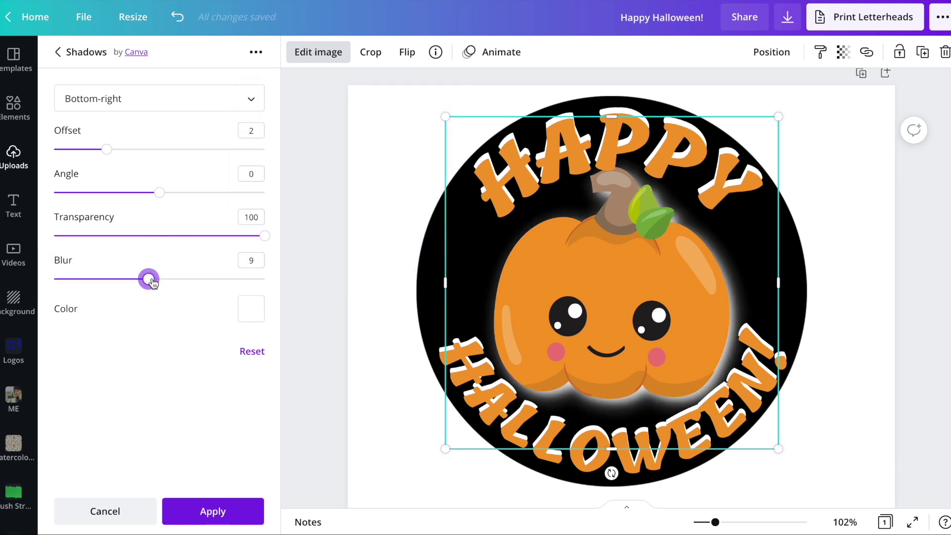
left_click_drag(107, 148, 133, 152)
left_click_drag(159, 192, 99, 195)
left_click(104, 511)
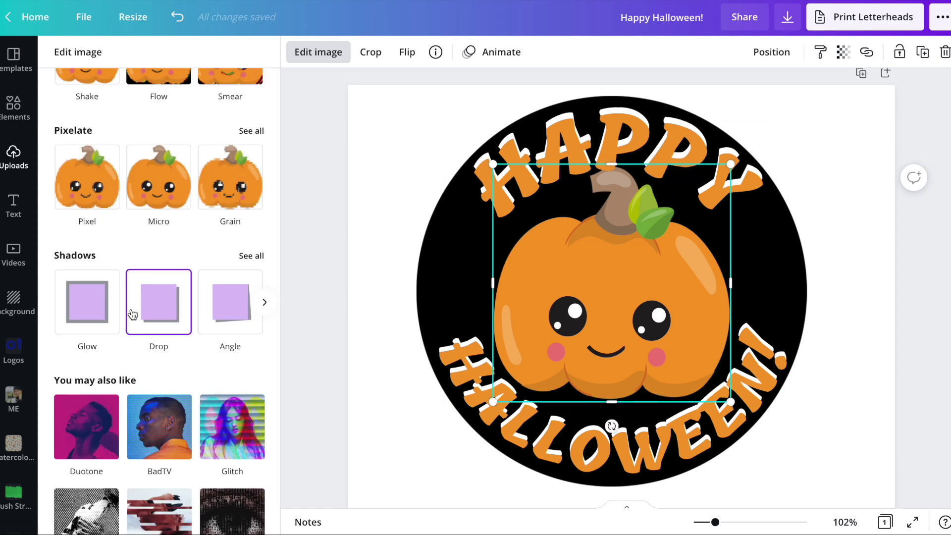
Try a white Glow shadow on the pumpkin with blur 0, transparency 100 and size 8, and discard it
left_click(250, 257)
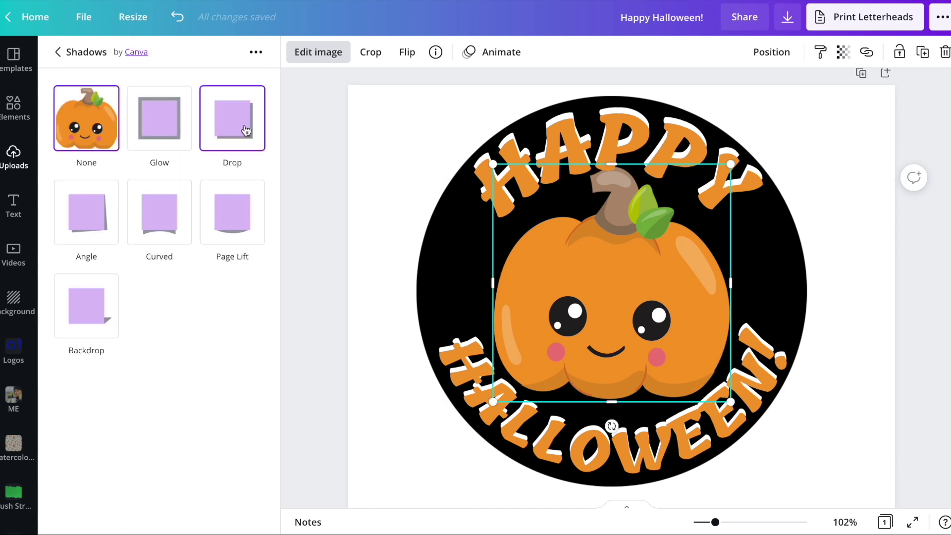
left_click(166, 137)
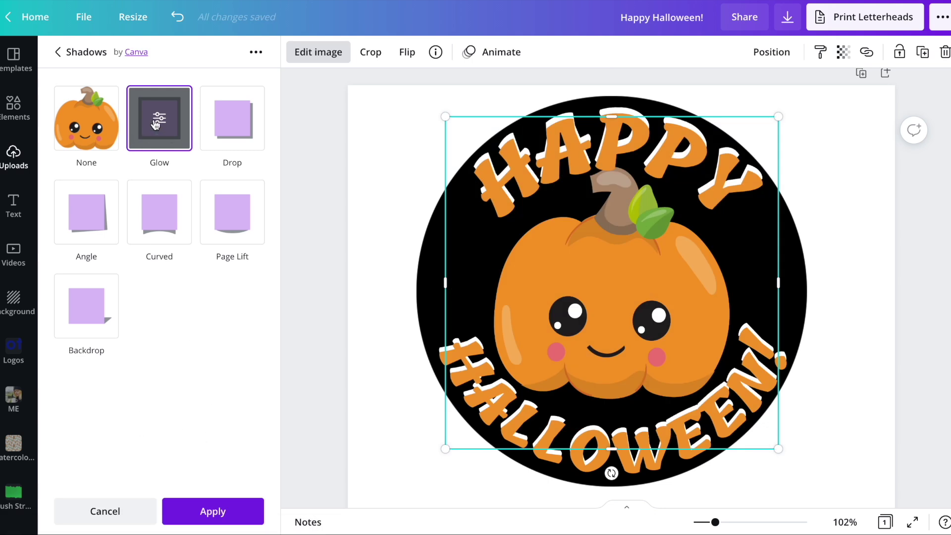
left_click(157, 124)
left_click(252, 228)
left_click(392, 288)
left_click_drag(107, 198, 54, 198)
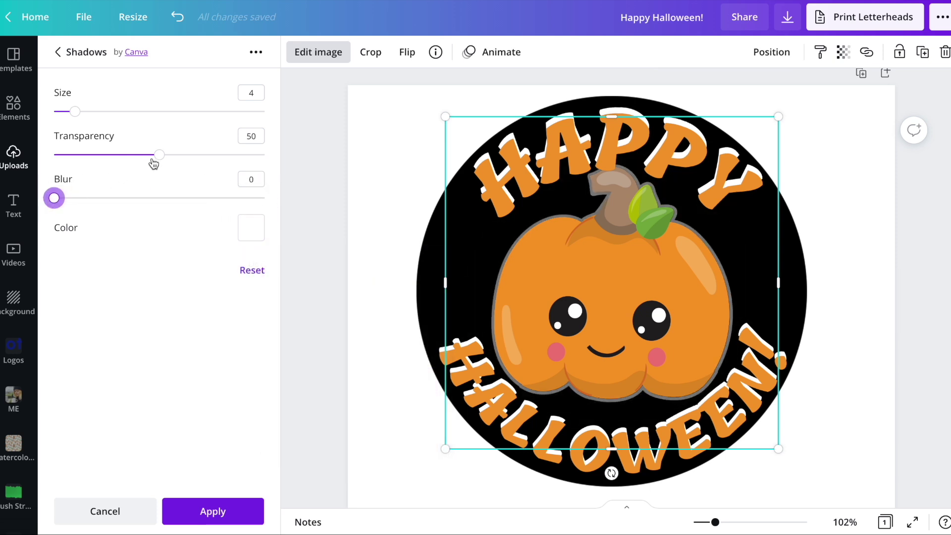
left_click_drag(159, 158, 291, 158)
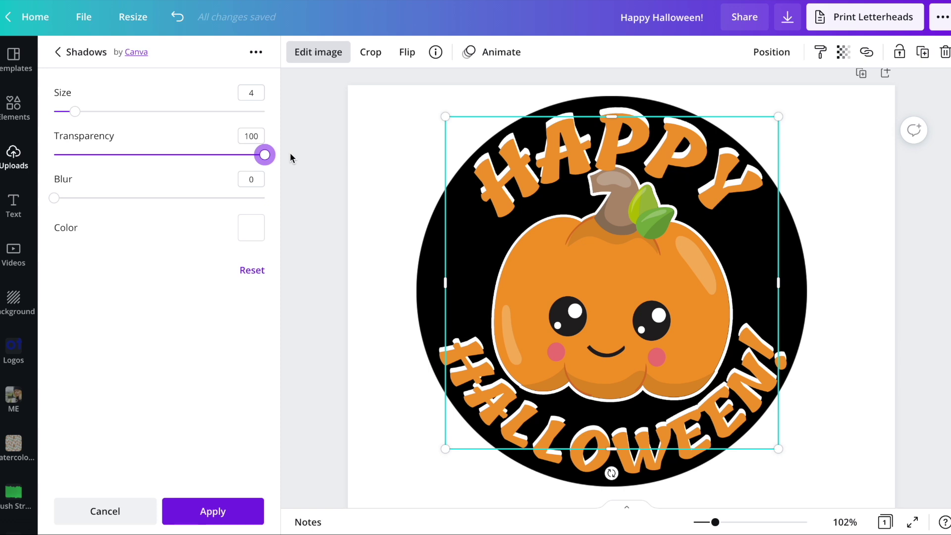
left_click_drag(76, 111, 97, 113)
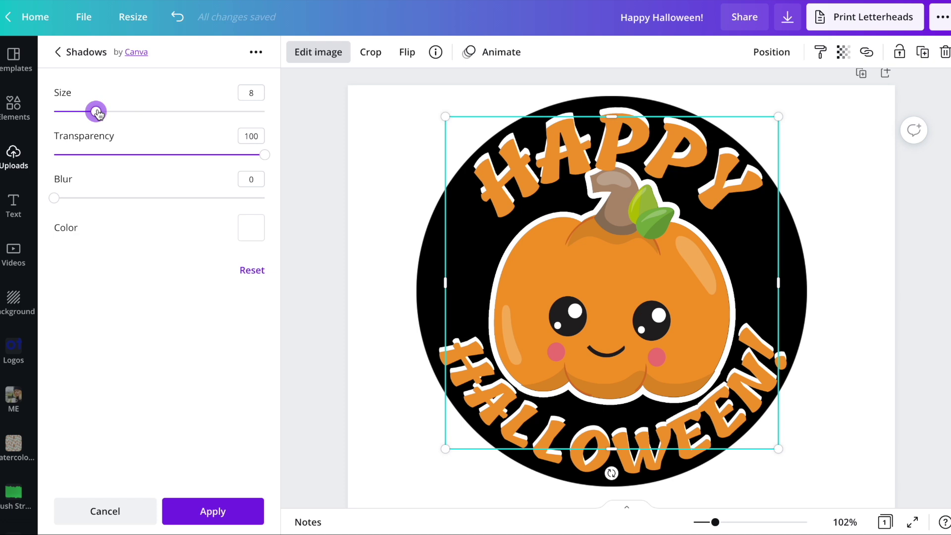
left_click(132, 516)
Try a white Angle shadow on the pumpkin with transparency 100 and blur 3, raised to 16, and discard it
left_click(251, 256)
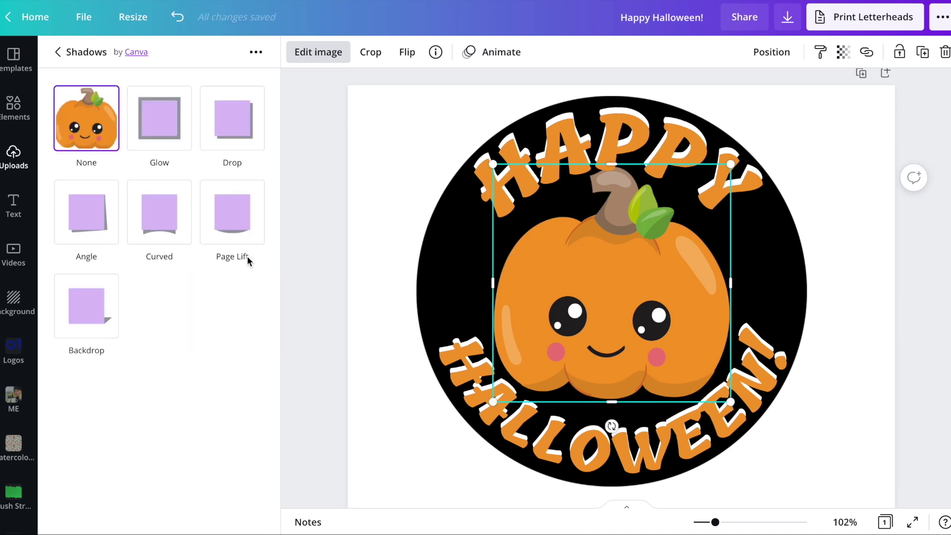
left_click(92, 228)
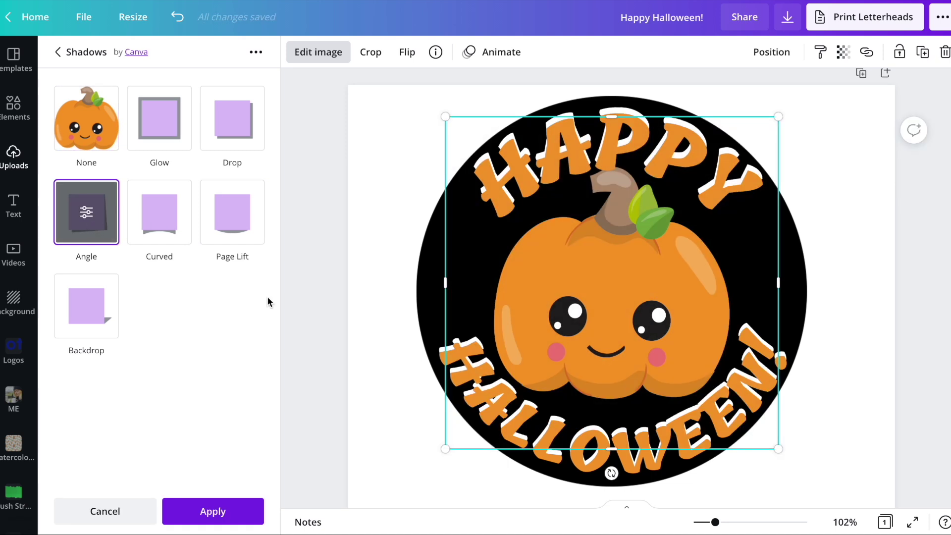
left_click(87, 213)
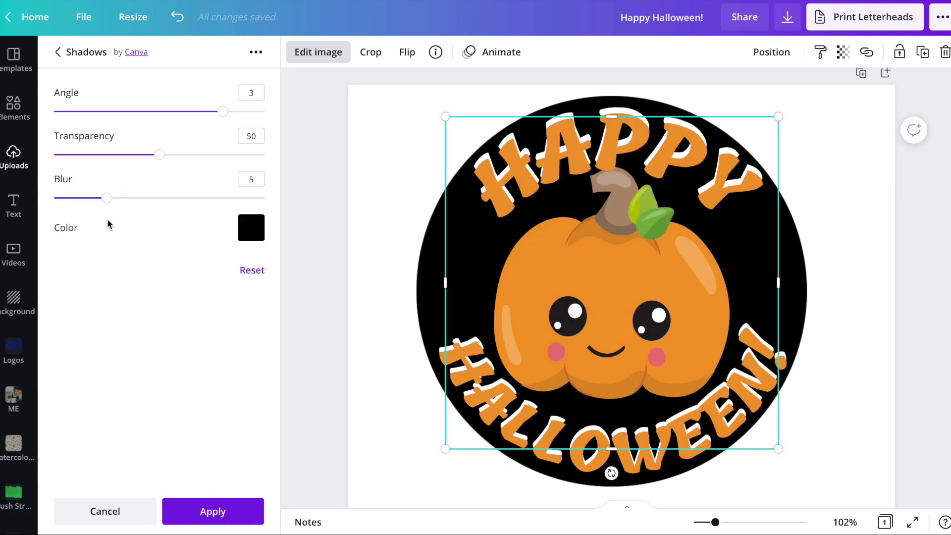
left_click(251, 227)
left_click(396, 291)
left_click_drag(107, 197, 87, 199)
left_click_drag(157, 157, 287, 157)
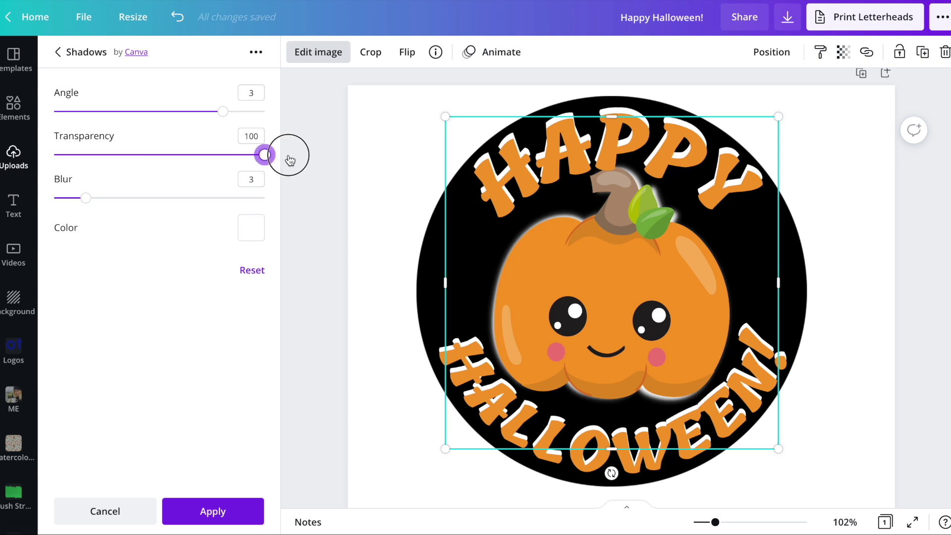
left_click_drag(88, 205, 224, 200)
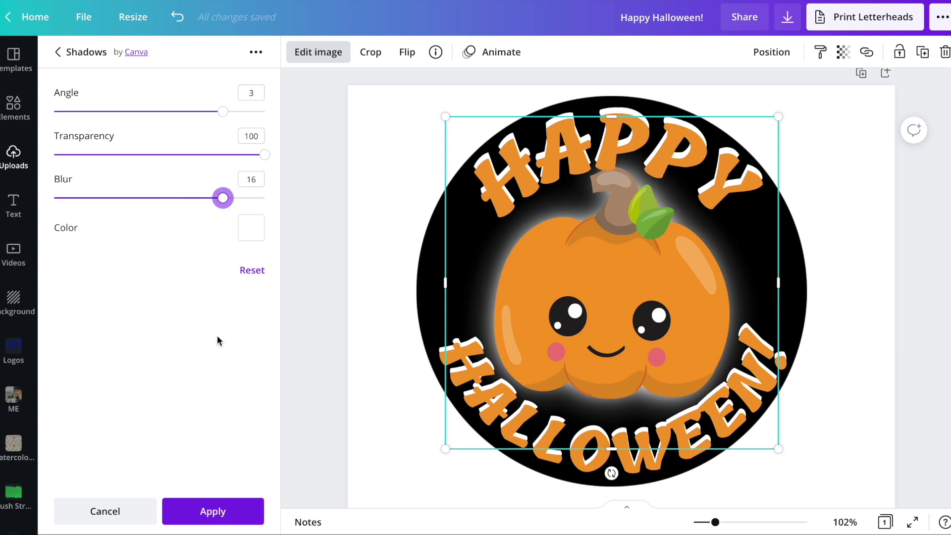
left_click(105, 511)
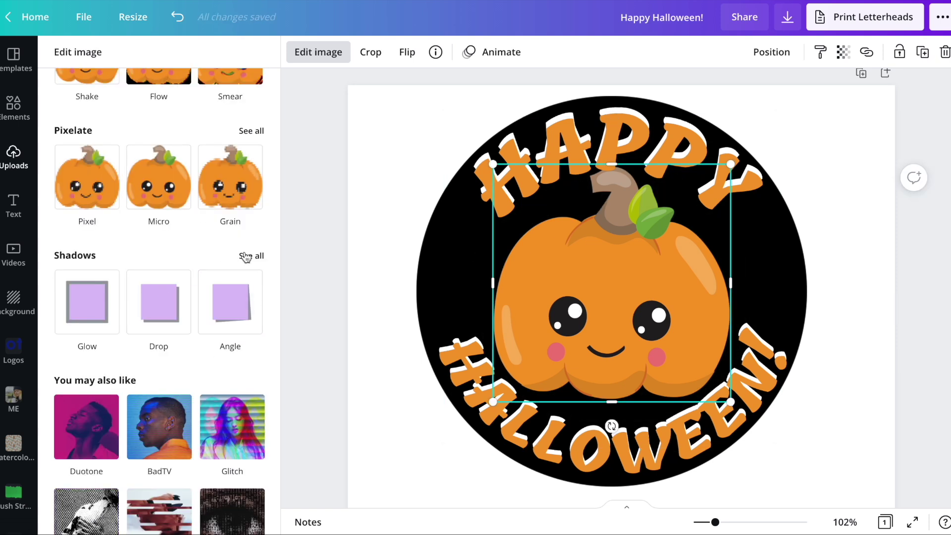
Give the pumpkin a Backdrop shadow and make its color white
left_click(246, 255)
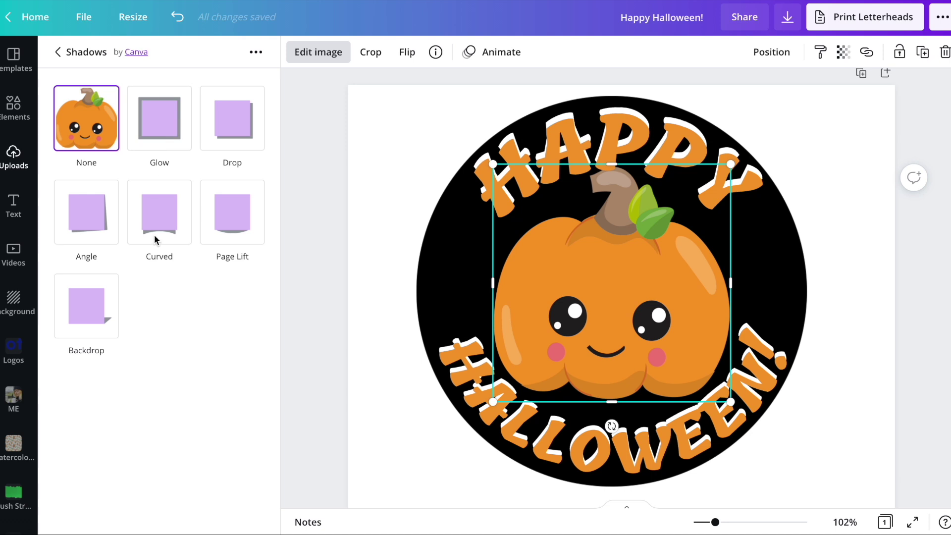
left_click(105, 313)
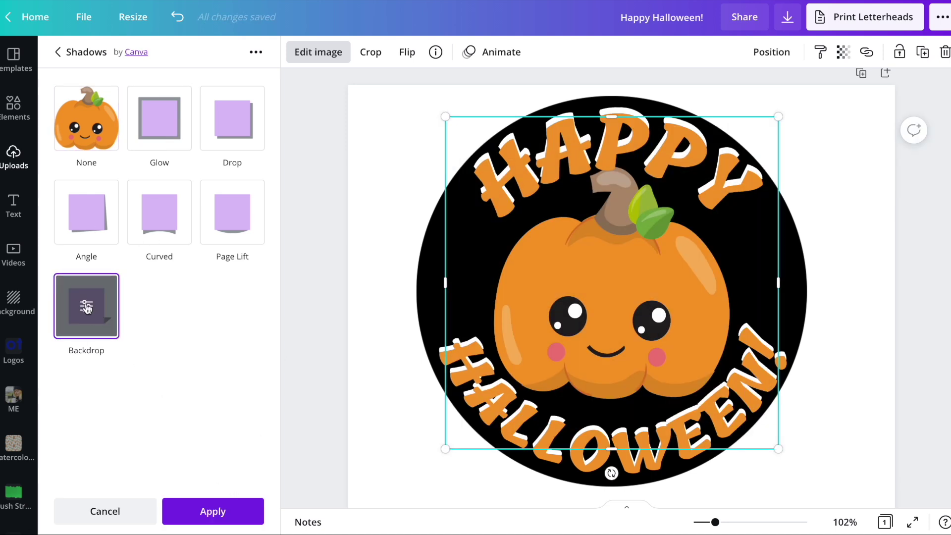
left_click(87, 308)
left_click(251, 272)
left_click(393, 332)
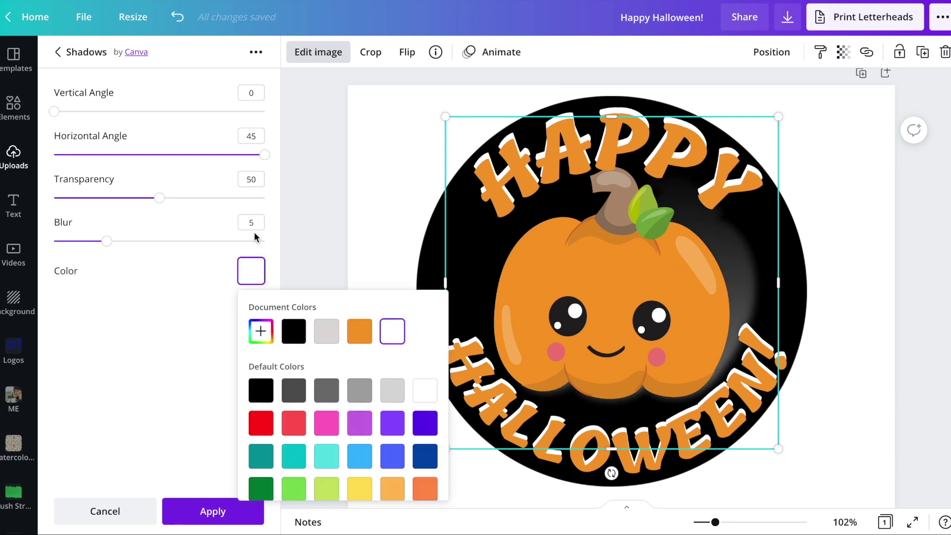
Set the Backdrop shadow's transparency to 91, increase its vertical angle so it lies low behind the pumpkin, and reduce its blur
left_click_drag(155, 205, 247, 204)
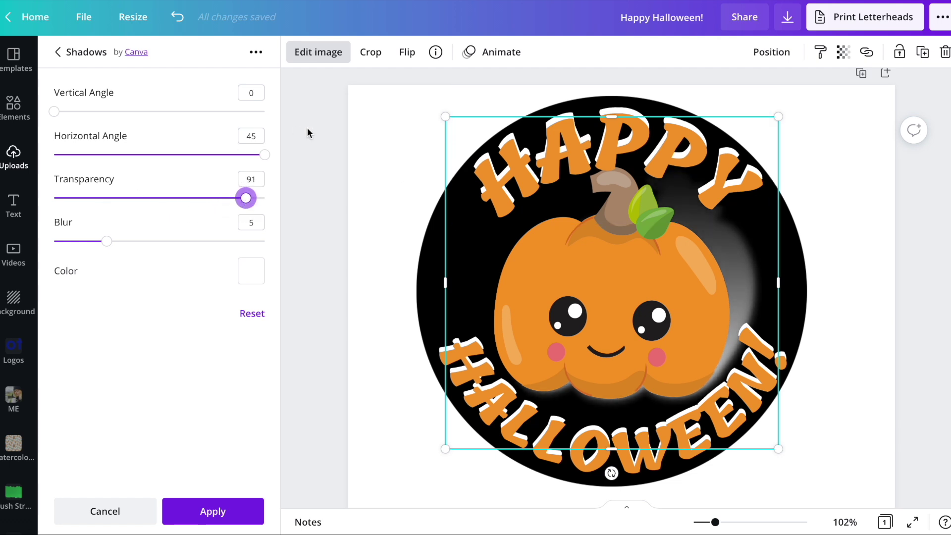
left_click_drag(54, 111, 206, 112)
left_click_drag(103, 241, 69, 238)
left_click(862, 243)
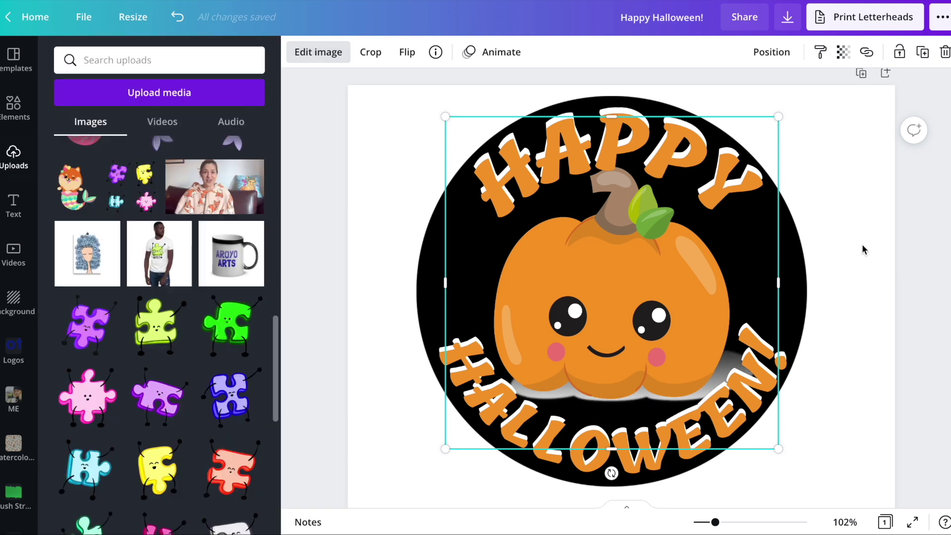
Deselect the pumpkin and open the effects settings of the curved HAPPY text
left_click(872, 318)
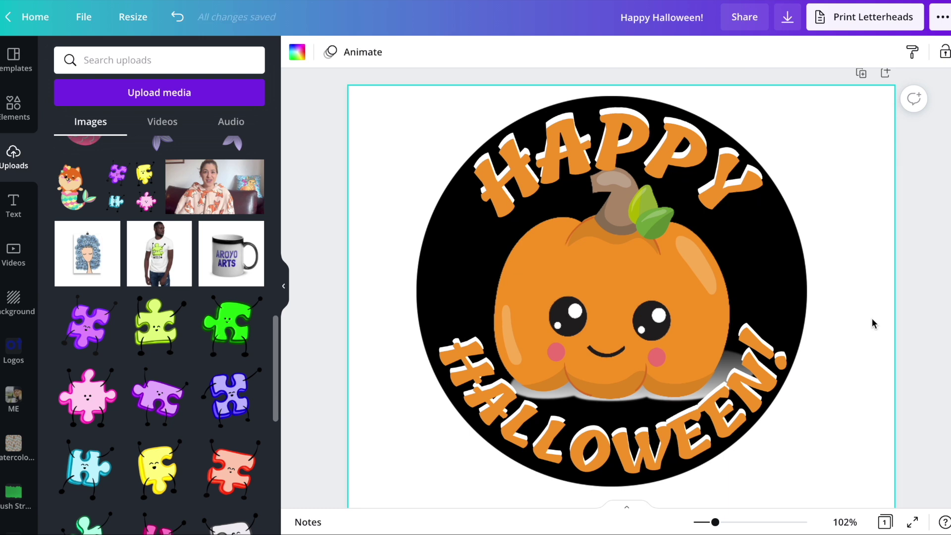
left_click(596, 121)
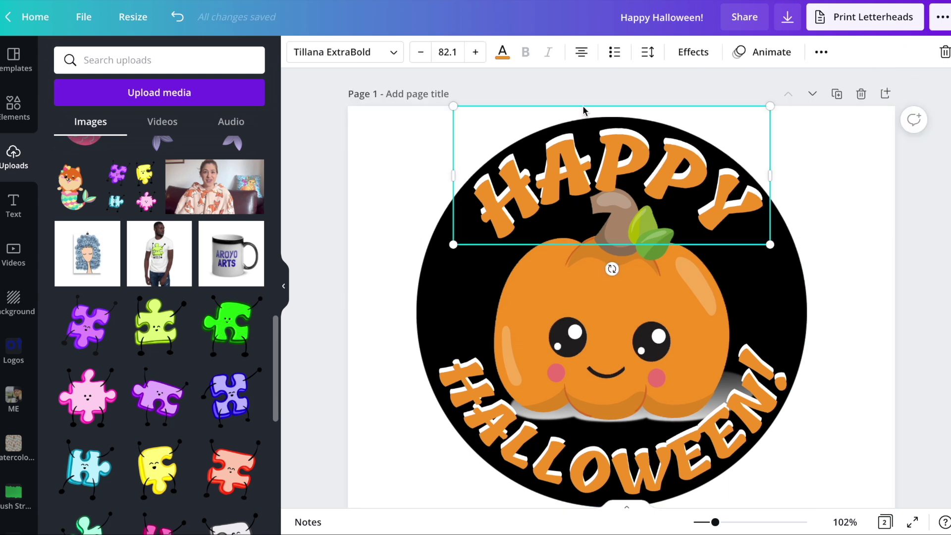
left_click(694, 53)
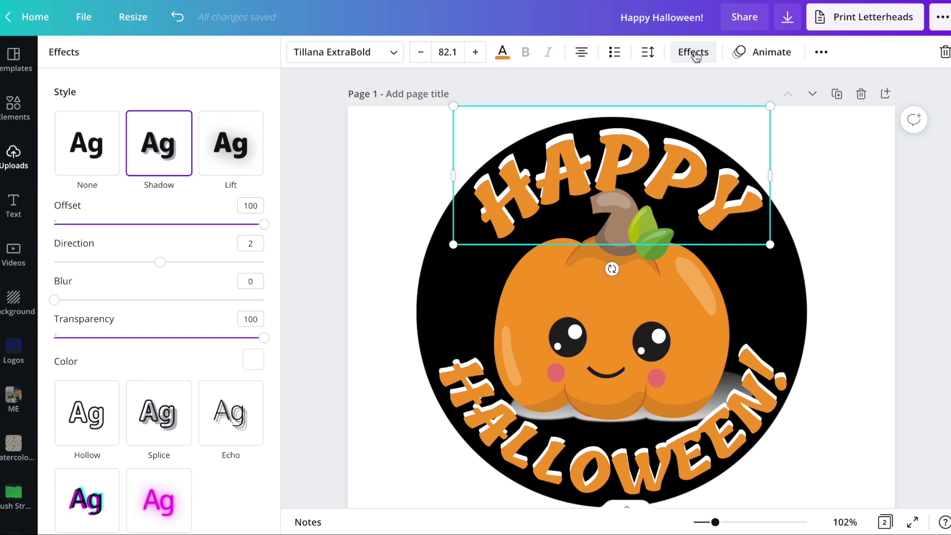
Switch to the Creative Fabrica website and browse its popular and newly released fonts
scroll(254, 127, "down", 2)
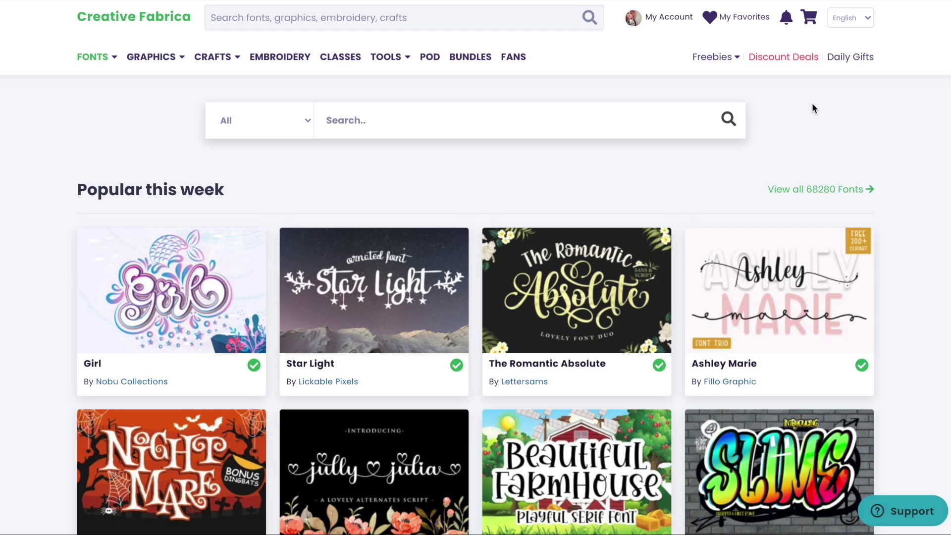
scroll(813, 106, "down", 8)
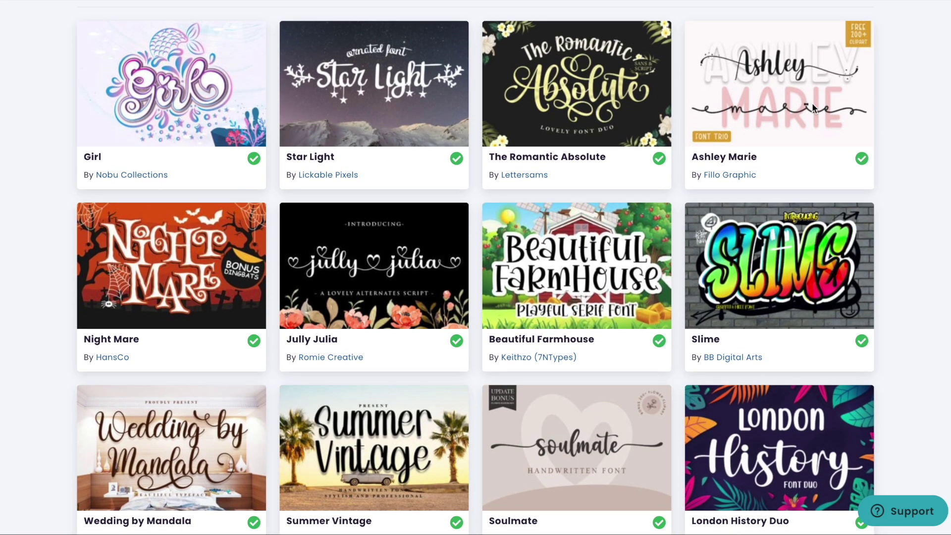
scroll(905, 170, "down", 7)
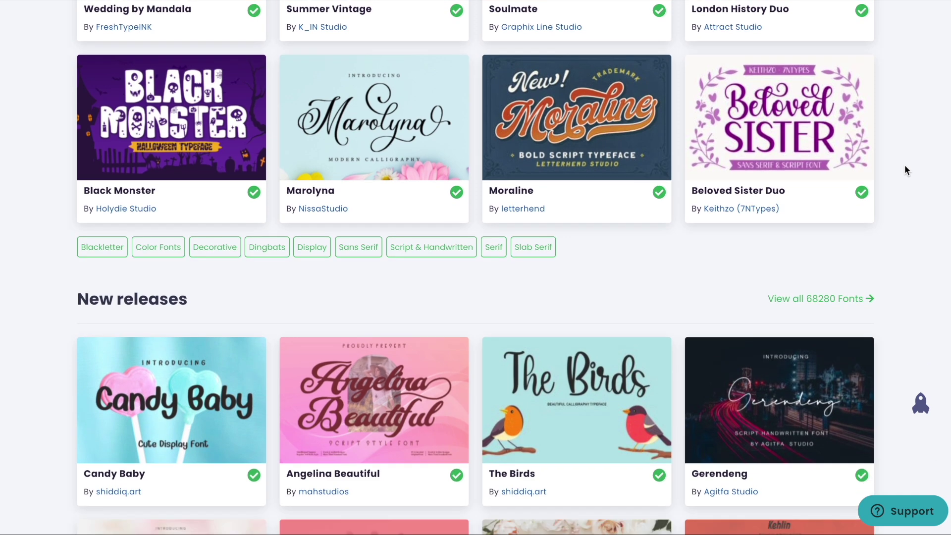
scroll(904, 166, "down", 4)
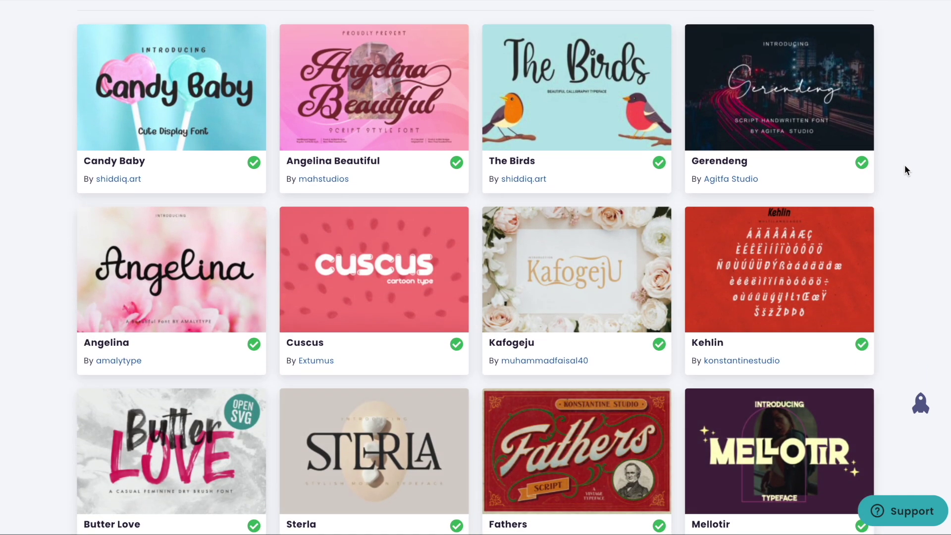
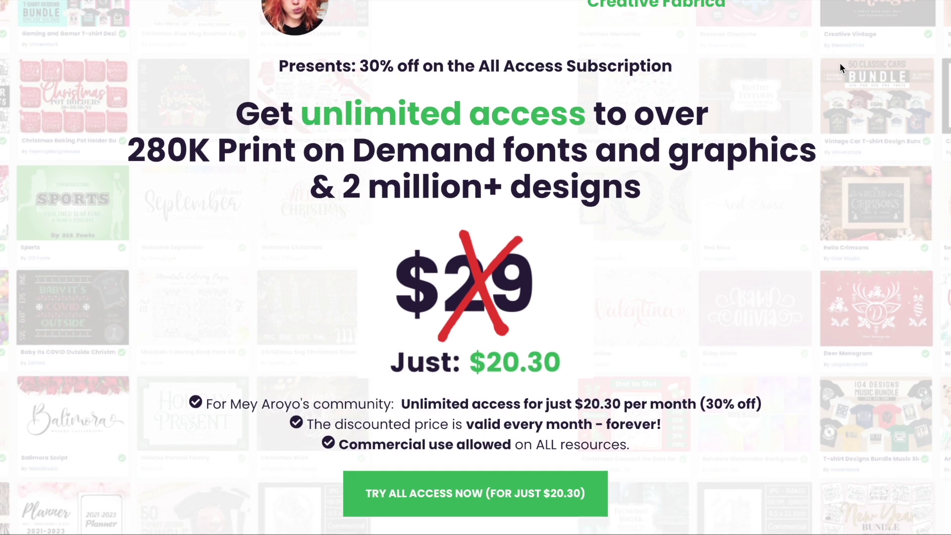
Read through the Creative Fabrica All Access subscription offer, including its price, licence terms and list of reasons to subscribe
scroll(791, 72, "down", 5)
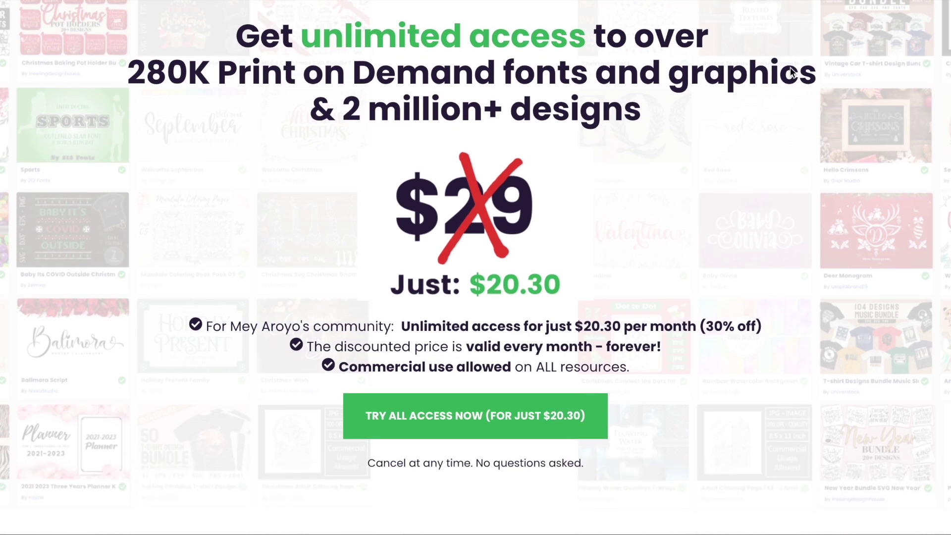
scroll(791, 73, "up", 2)
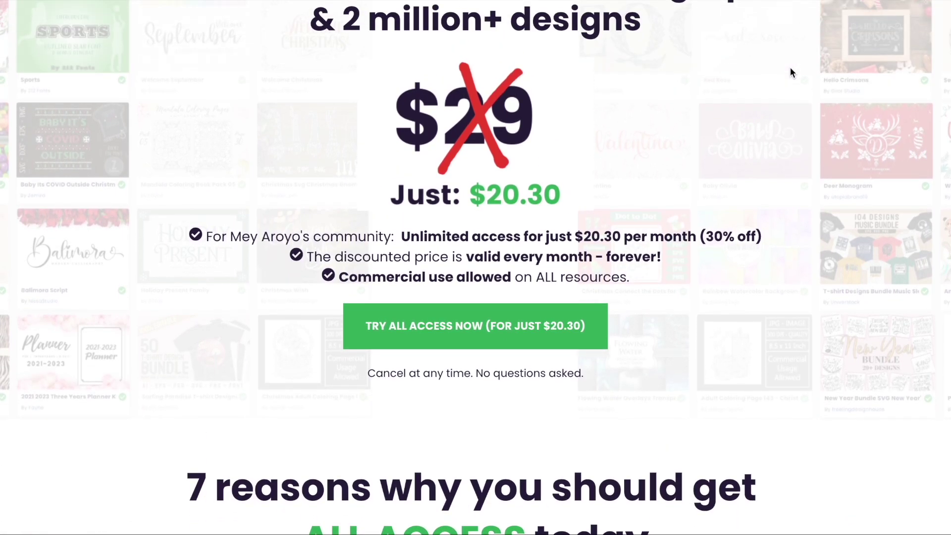
scroll(790, 72, "down", 2)
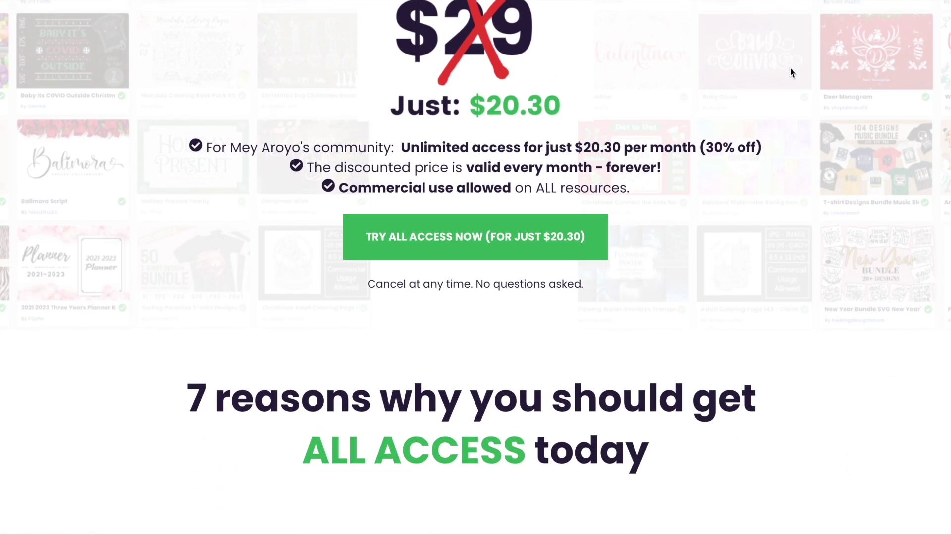
scroll(790, 66, "down", 1)
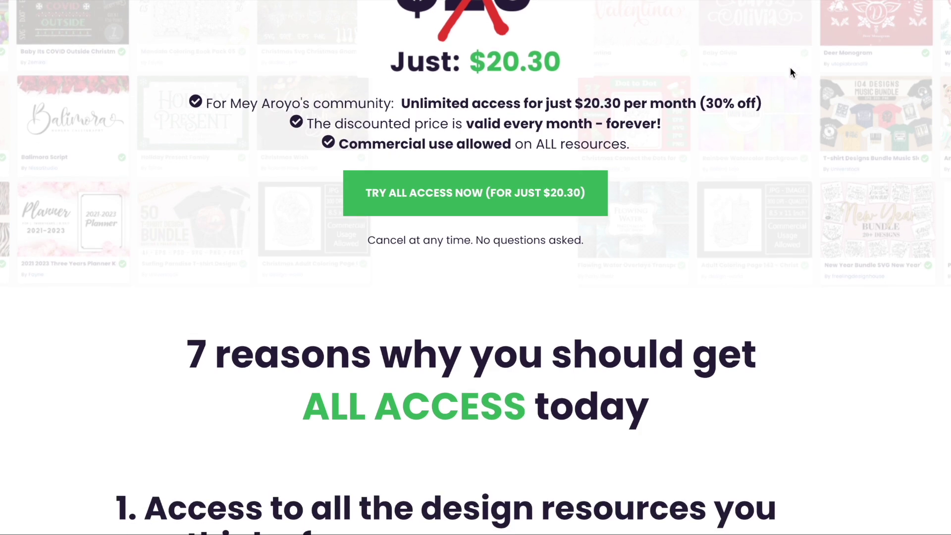
scroll(772, 130, "down", 3)
scroll(774, 133, "down", 9)
scroll(774, 132, "up", 10)
scroll(774, 133, "down", 15)
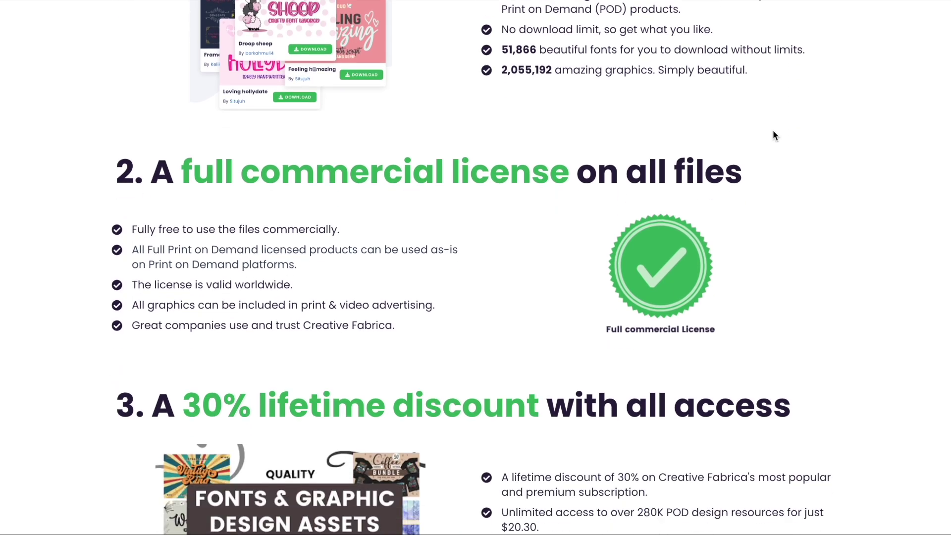
scroll(776, 136, "down", 7)
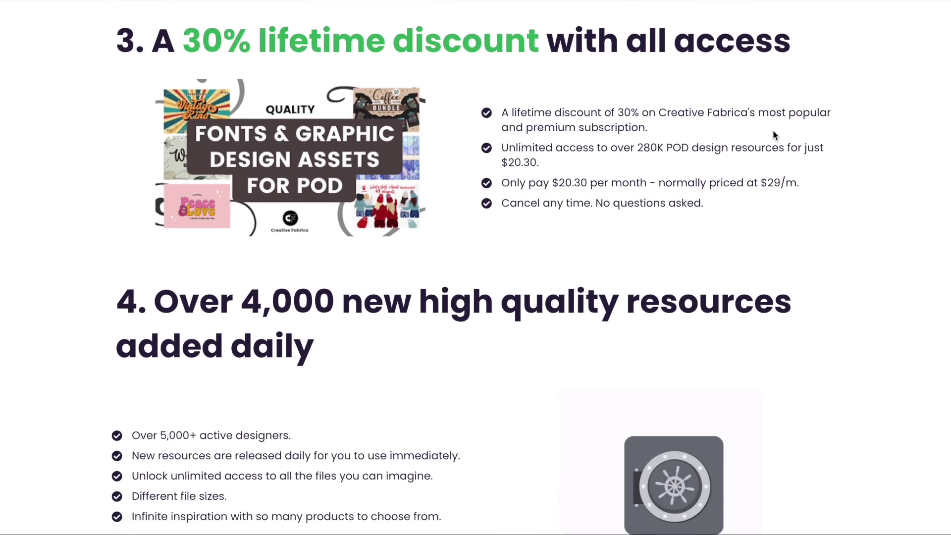
scroll(775, 135, "down", 13)
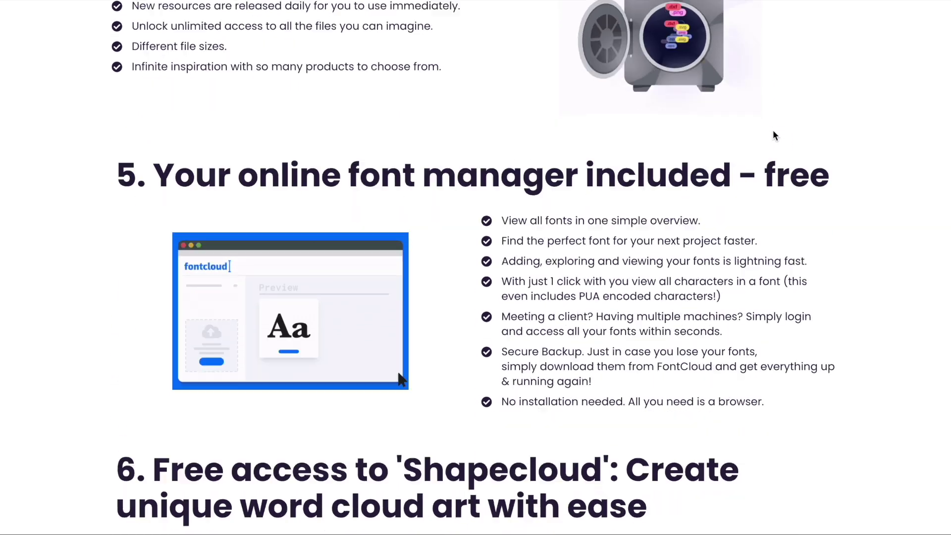
scroll(774, 133, "down", 10)
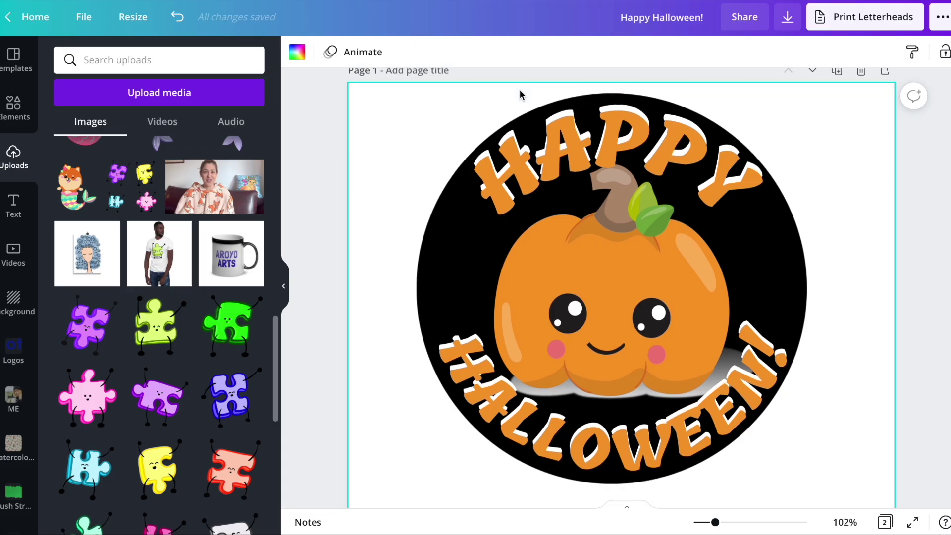
Return to the Canva design, search fonts for "wide" for the HAPPY text, and clear the search
scroll(521, 95, "down", 1)
left_click(584, 105)
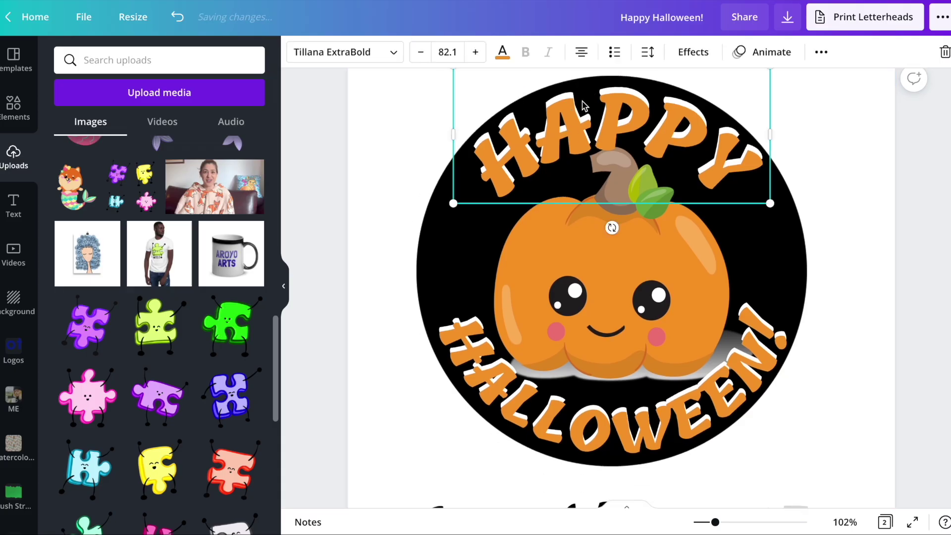
left_click(327, 52)
type("wide")
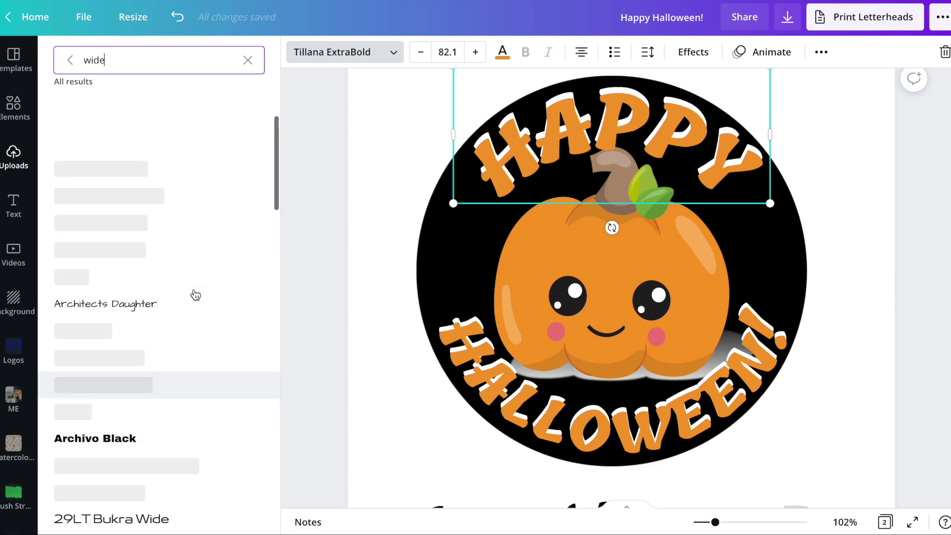
left_click(248, 59)
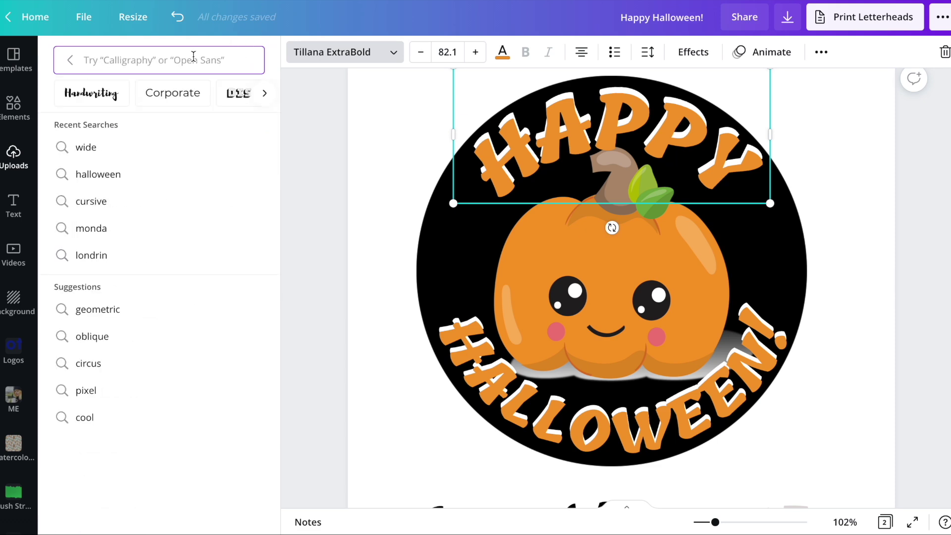
left_click(75, 59)
Try the uploaded fonts Color Dots, Finesolla and Fun Baking Shine on the HAPPY text
scroll(169, 227, "up", 5)
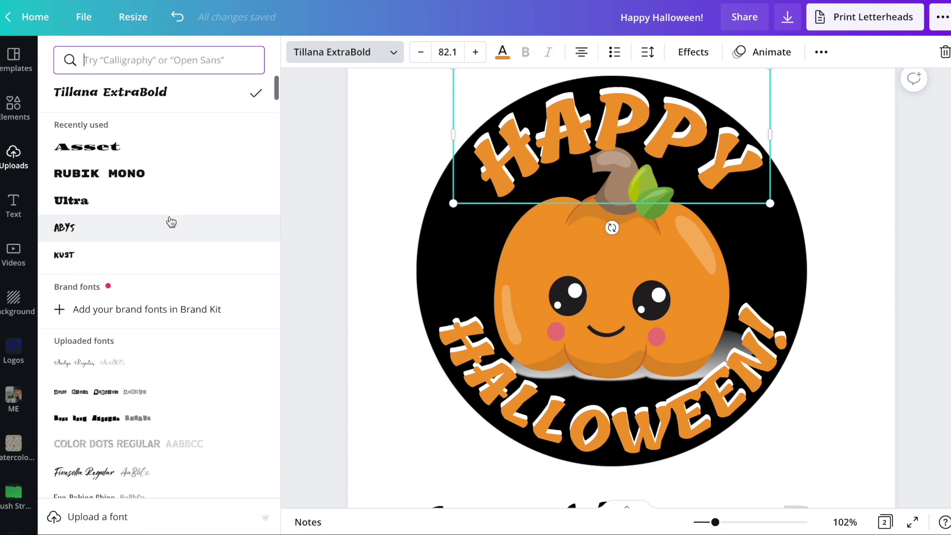
scroll(113, 298, "down", 4)
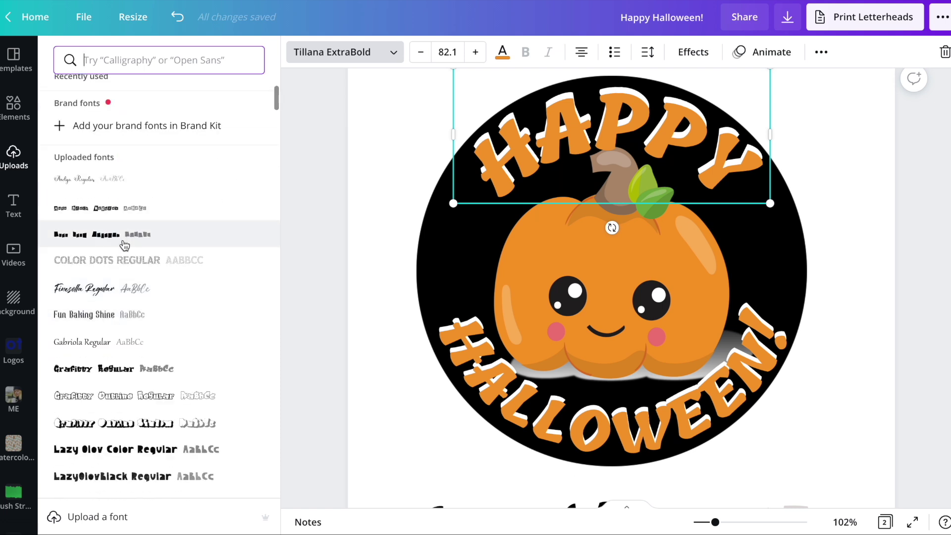
left_click(119, 265)
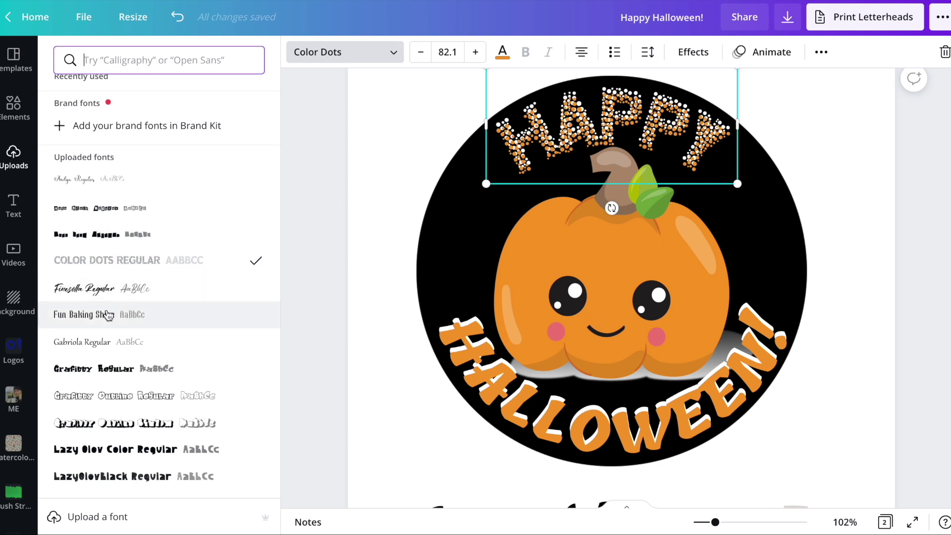
left_click(102, 293)
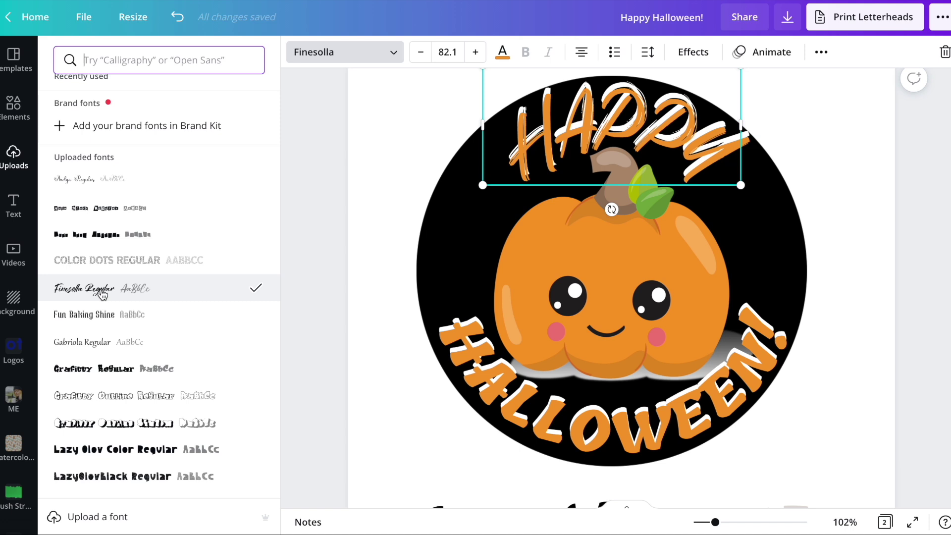
scroll(102, 293, "down", 1)
left_click(102, 293)
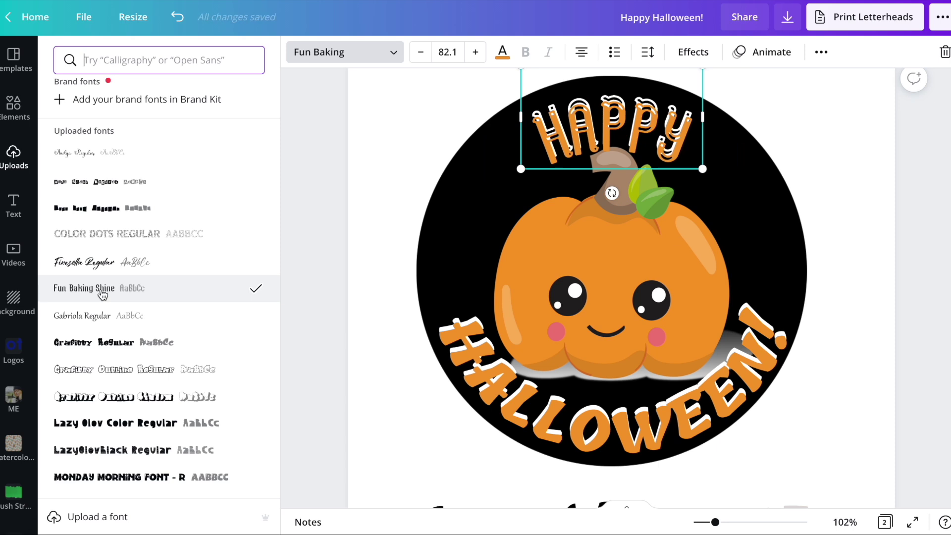
Try the uploaded fonts Monday Morning, Pride and Wazintte on the HAPPY text
scroll(102, 294, "down", 5)
left_click(105, 364)
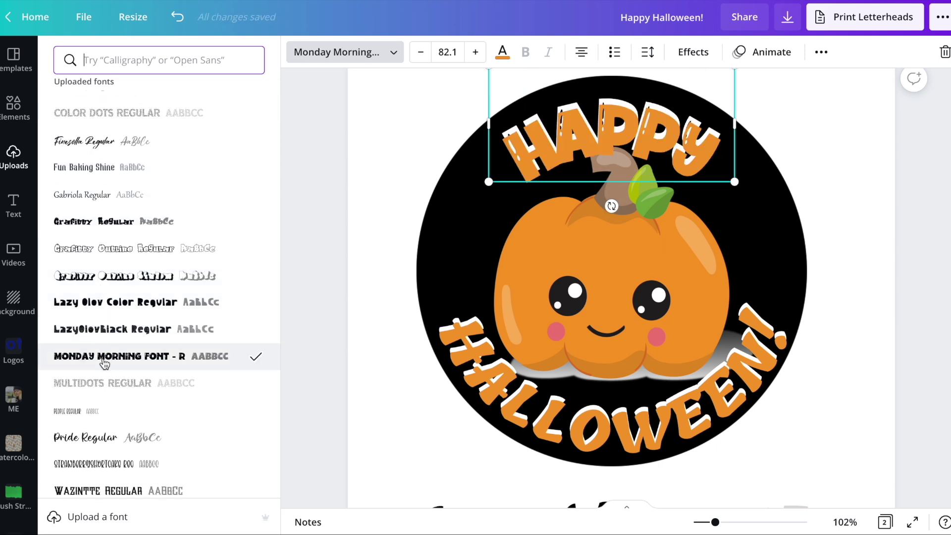
scroll(104, 363, "down", 3)
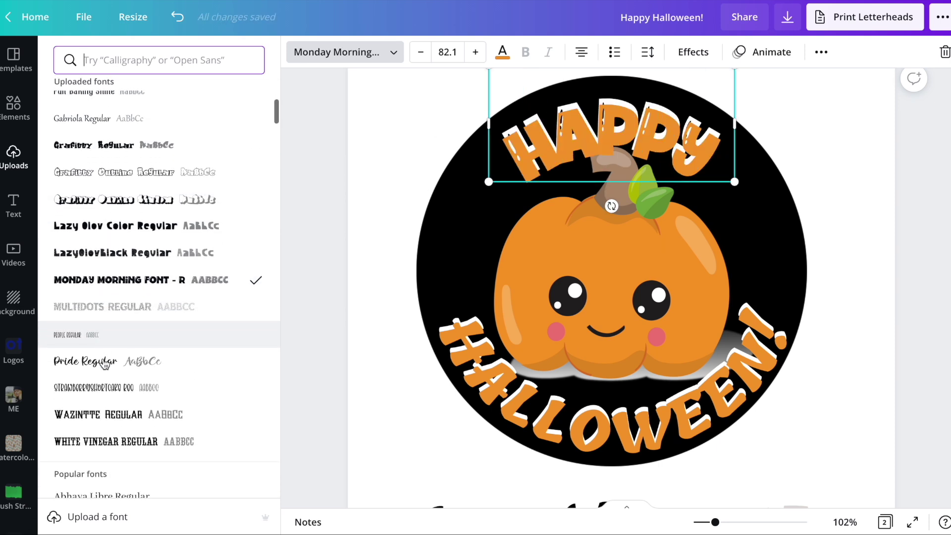
left_click(107, 363)
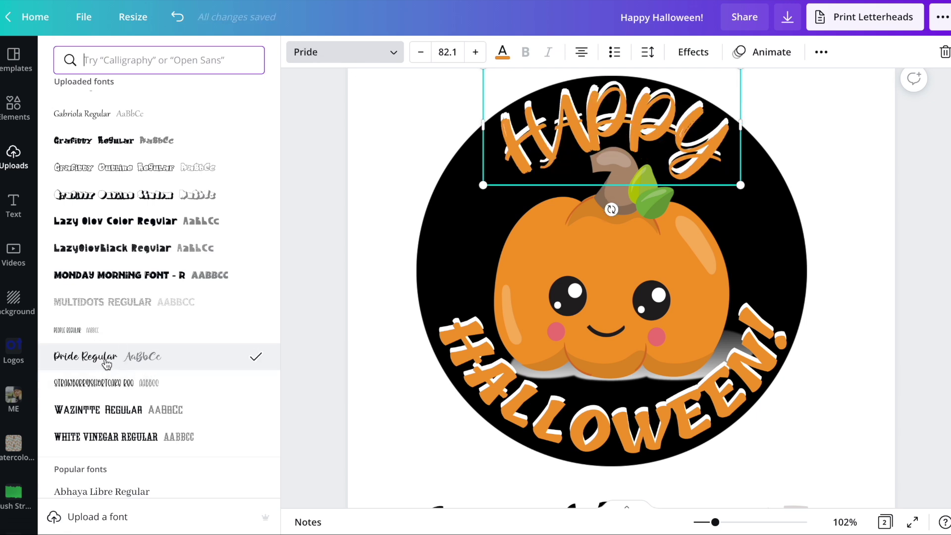
scroll(106, 364, "down", 1)
left_click(101, 379)
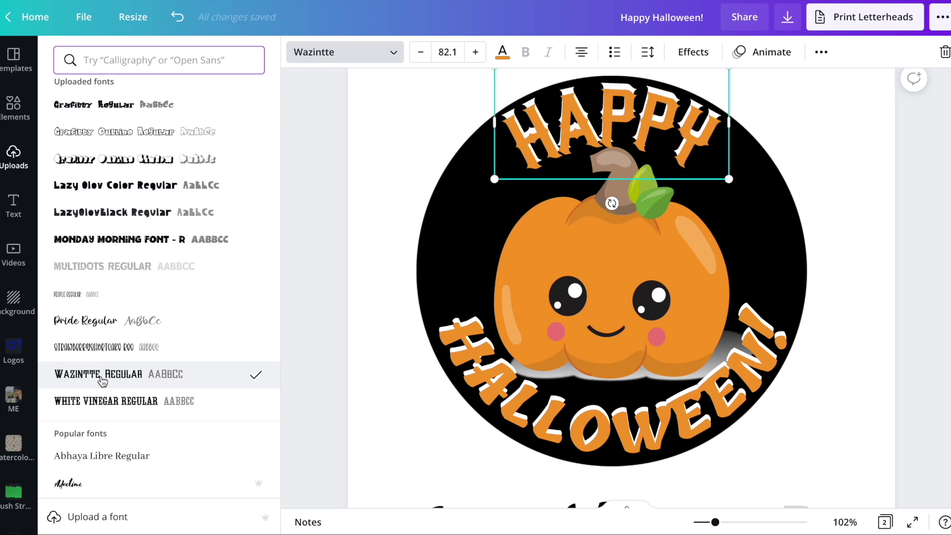
Try the uploaded fonts White Vinegar, StrawberryShortcake and MultiDots on the HAPPY text
left_click(102, 414)
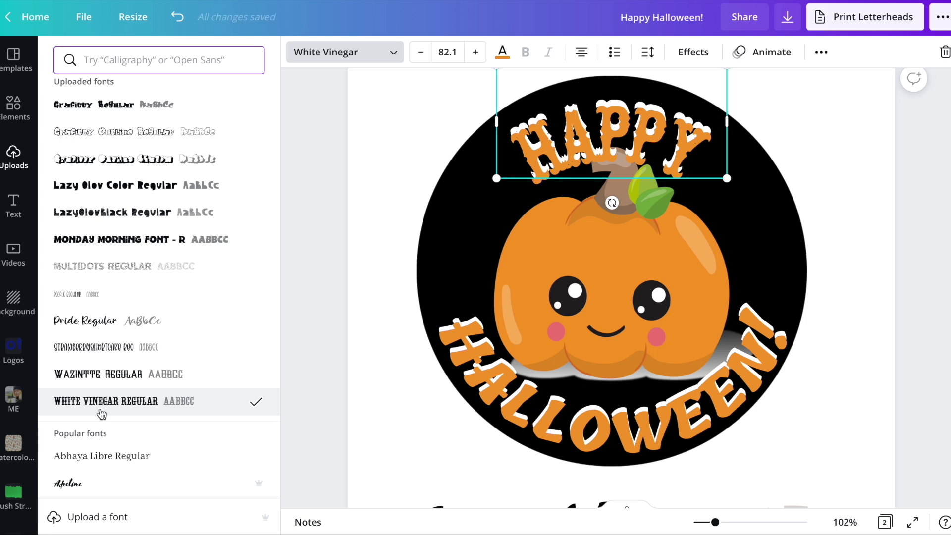
left_click(121, 348)
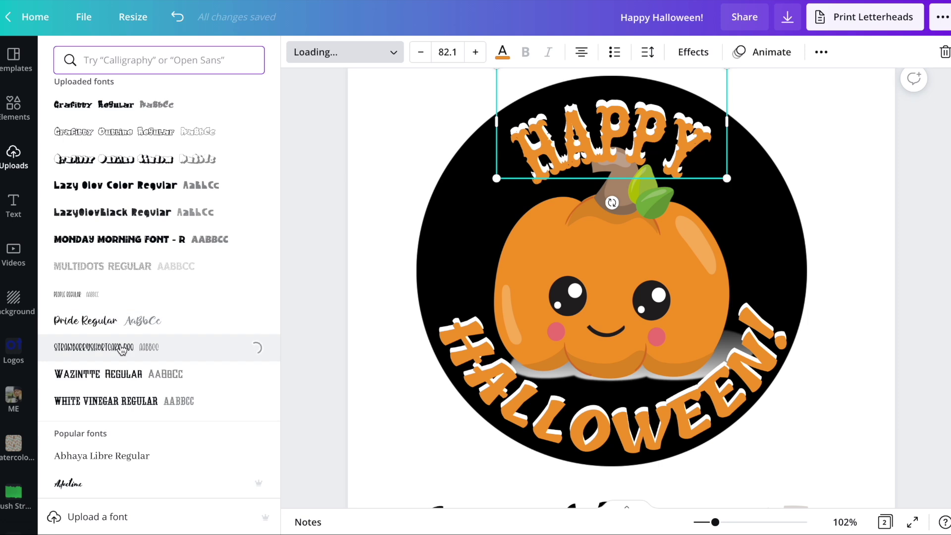
scroll(121, 348, "up", 3)
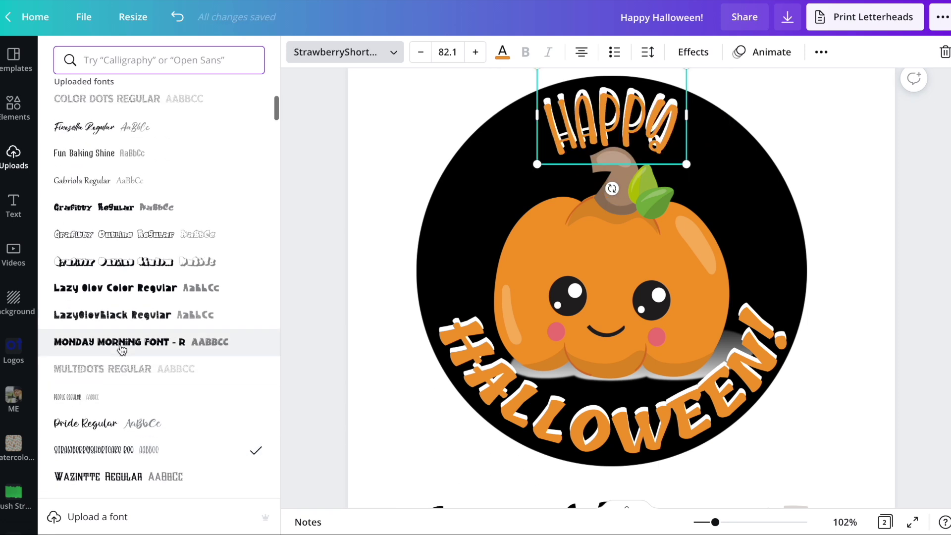
left_click(118, 368)
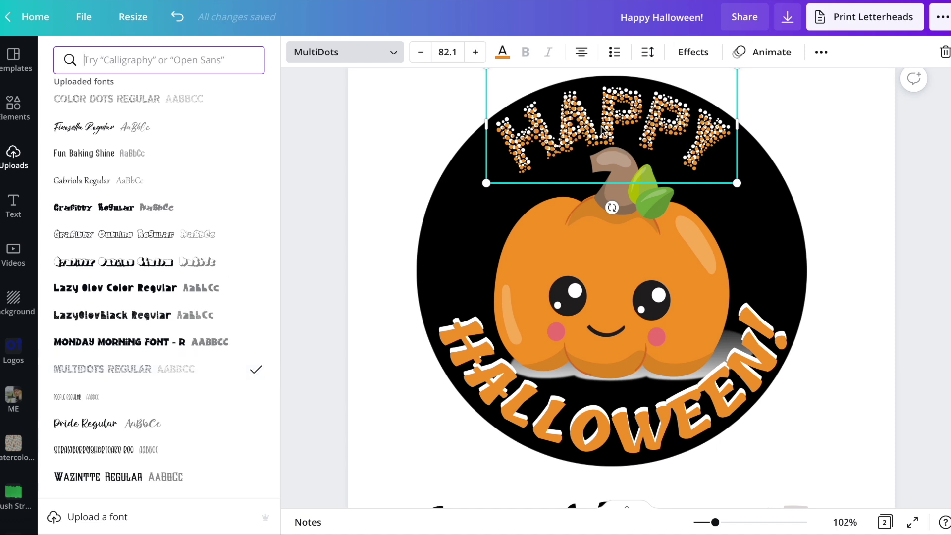
Try the Grafitty font on the HAPPY text, and change it to the uploaded Anon Black font
left_click(135, 210)
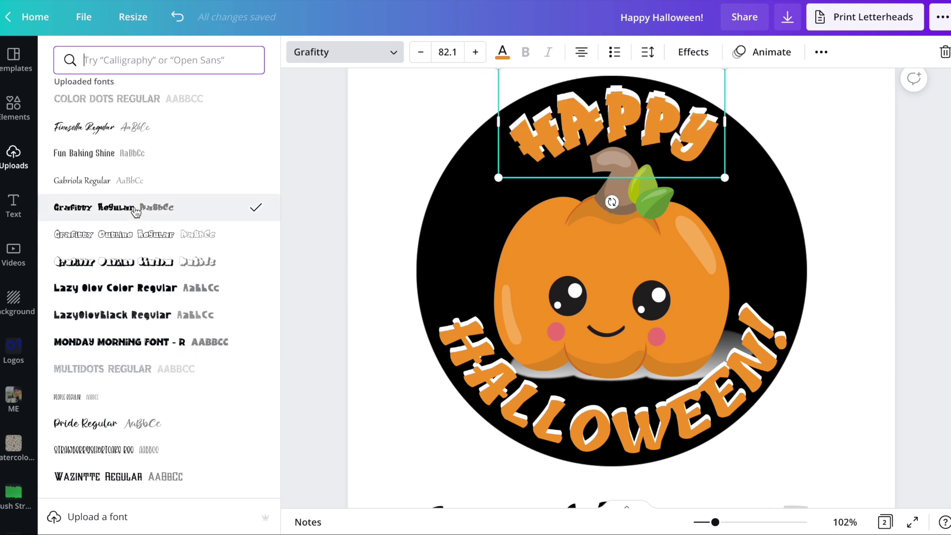
scroll(131, 207, "up", 3)
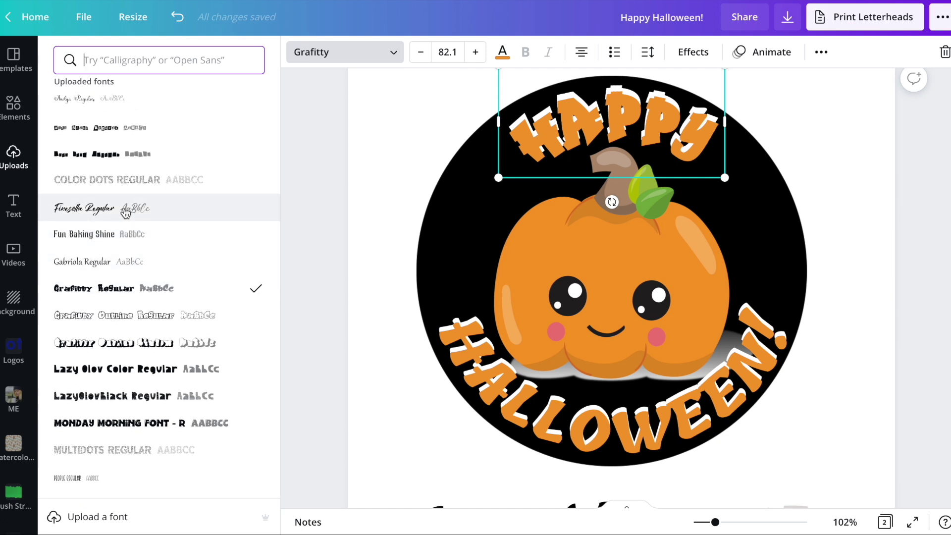
left_click(120, 174)
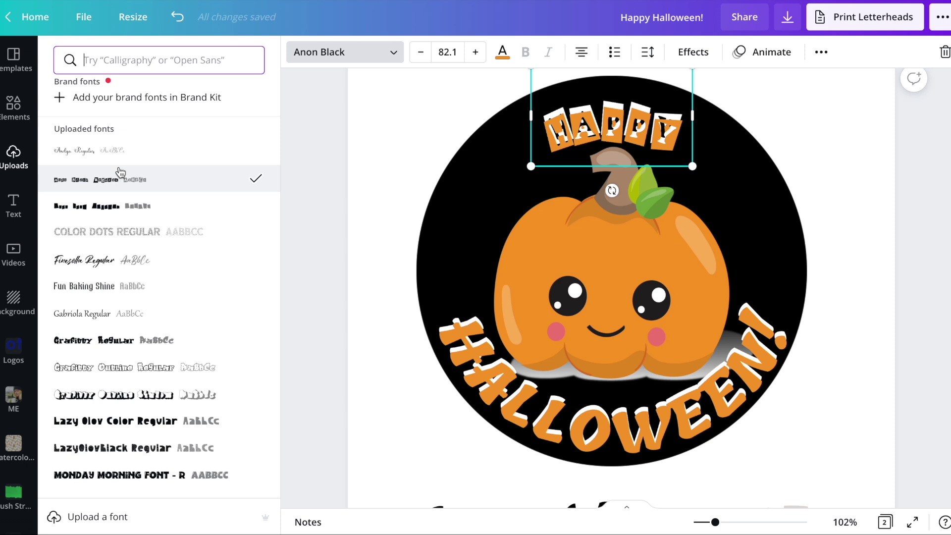
Remove the shadow effect from the HAPPY text above the pumpkin and colour the text white
left_click(693, 52)
left_click(97, 148)
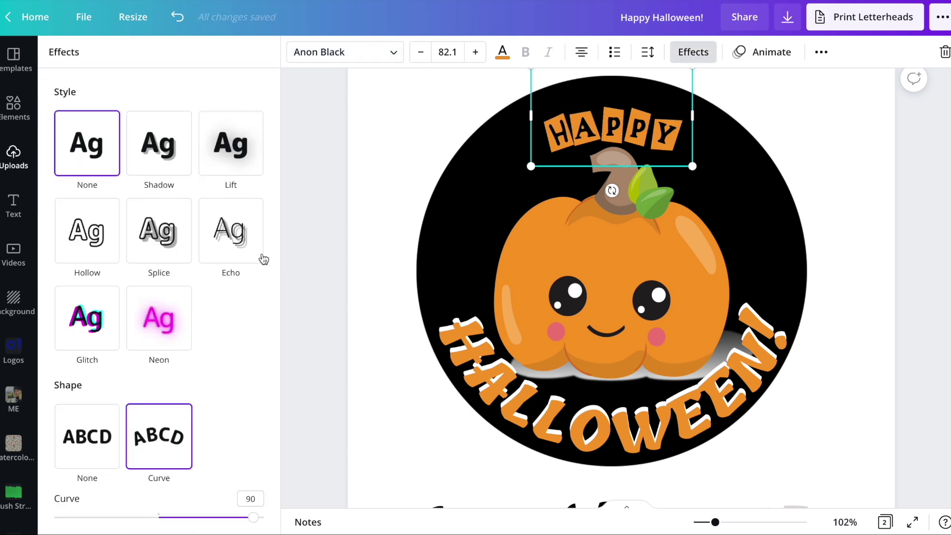
left_click(503, 52)
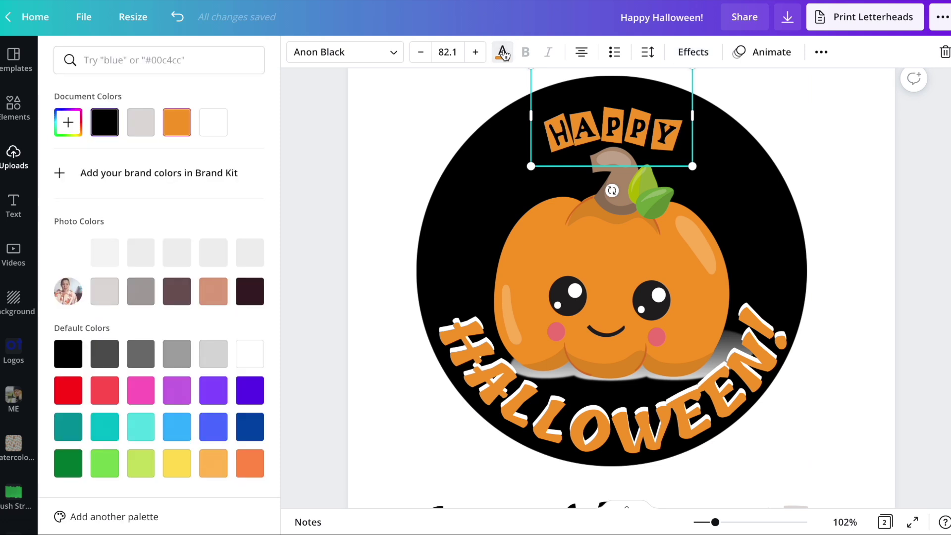
left_click(213, 122)
left_click(817, 134)
left_click(844, 165)
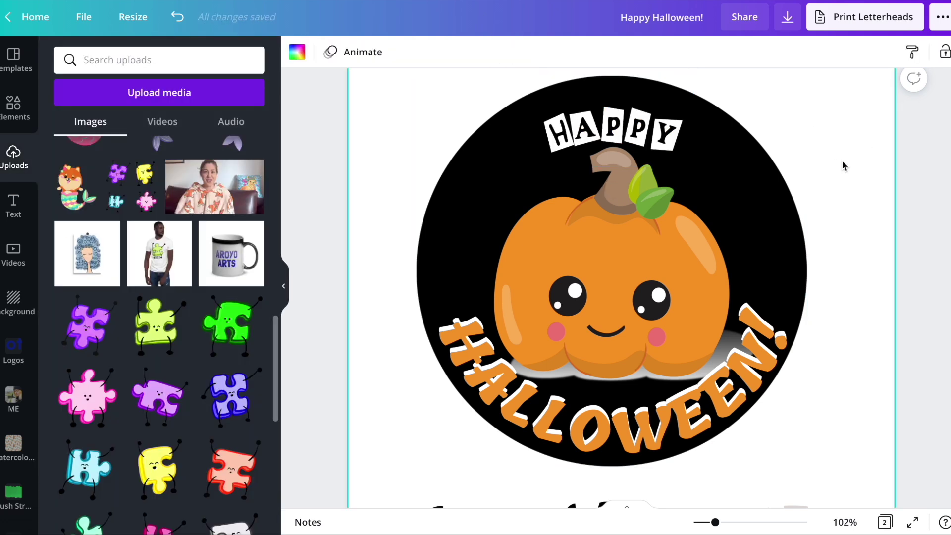
Colour only the first P of the HAPPY text above the pumpkin with the green photo colour
left_click(624, 131)
left_click(625, 126)
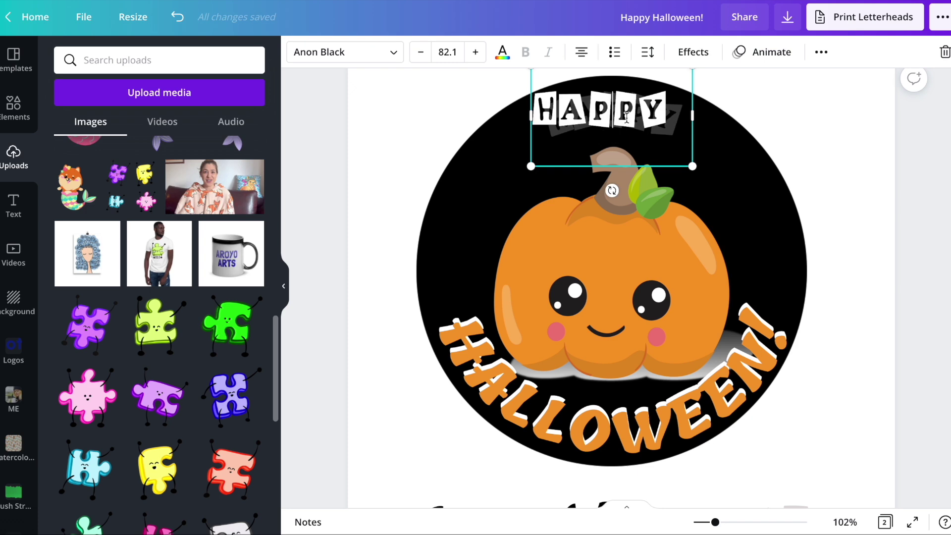
left_click_drag(614, 110, 588, 111)
left_click(502, 52)
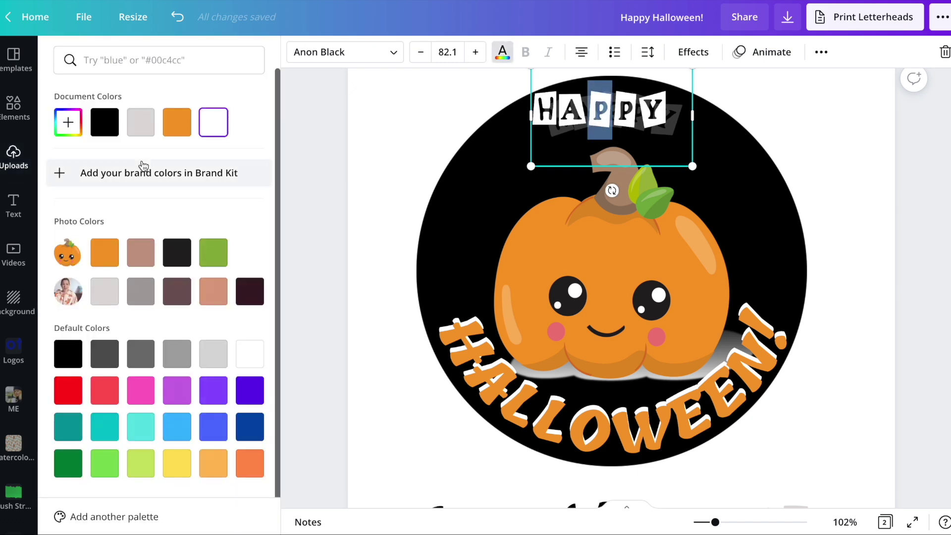
left_click(215, 266)
left_click(856, 136)
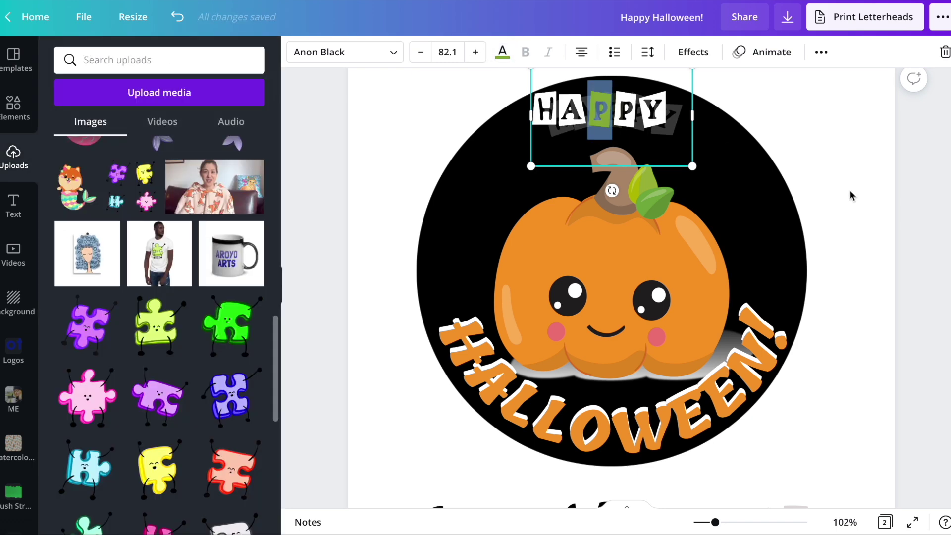
left_click(850, 195)
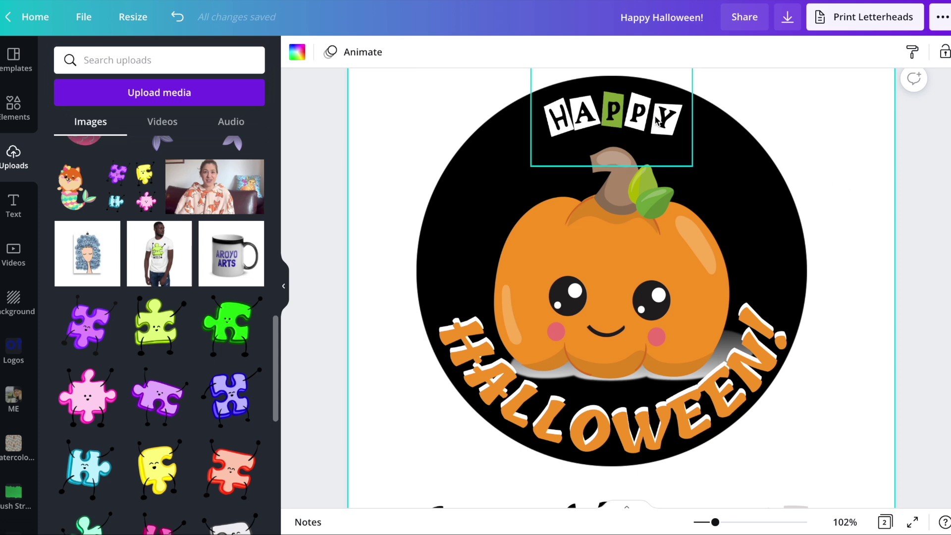
Copy the HAPPY text onto page 2 and colour all of its letters black
scroll(694, 144, "down", 10)
scroll(694, 145, "up", 10)
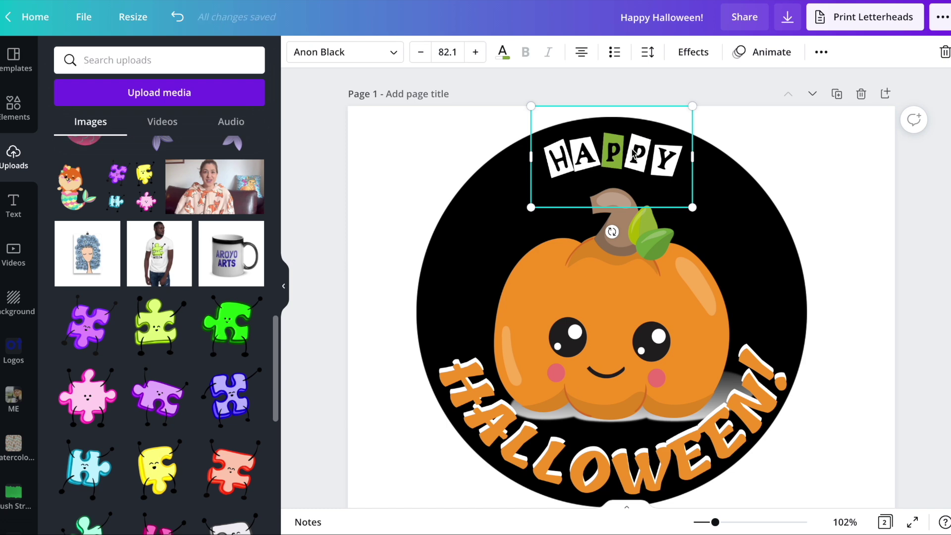
scroll(634, 154, "down", 10)
scroll(622, 206, "up", 3)
double_click(595, 200)
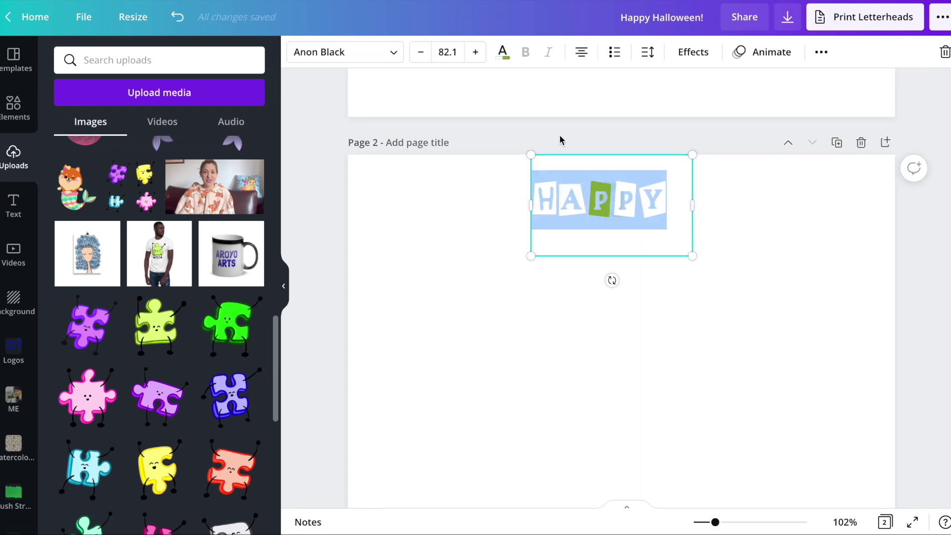
left_click(503, 54)
left_click(104, 123)
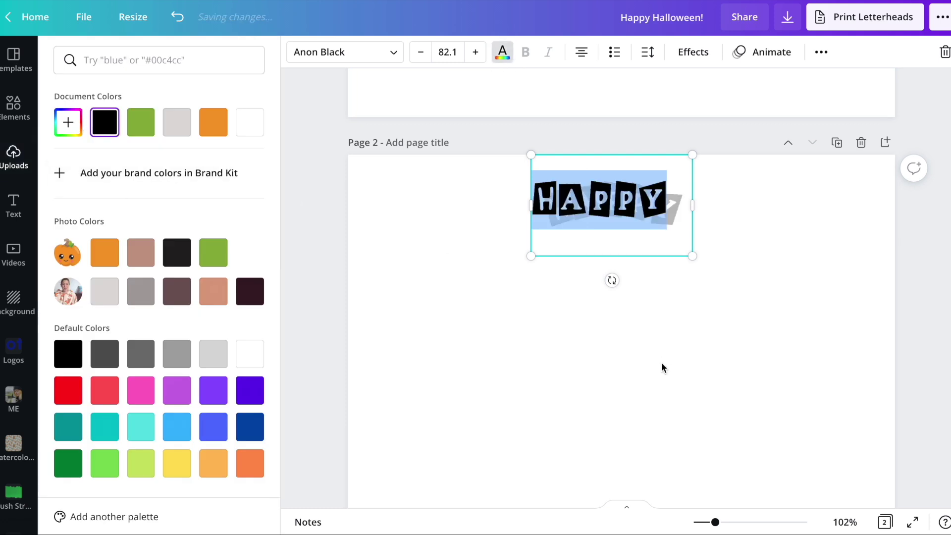
left_click(647, 311)
Duplicate the black HAPPY text, place the copy below the original, and change its wording to BIRTHDAY!
left_click(639, 218)
key("ctrl+d")
left_click_drag(639, 218, 628, 278)
double_click(629, 278)
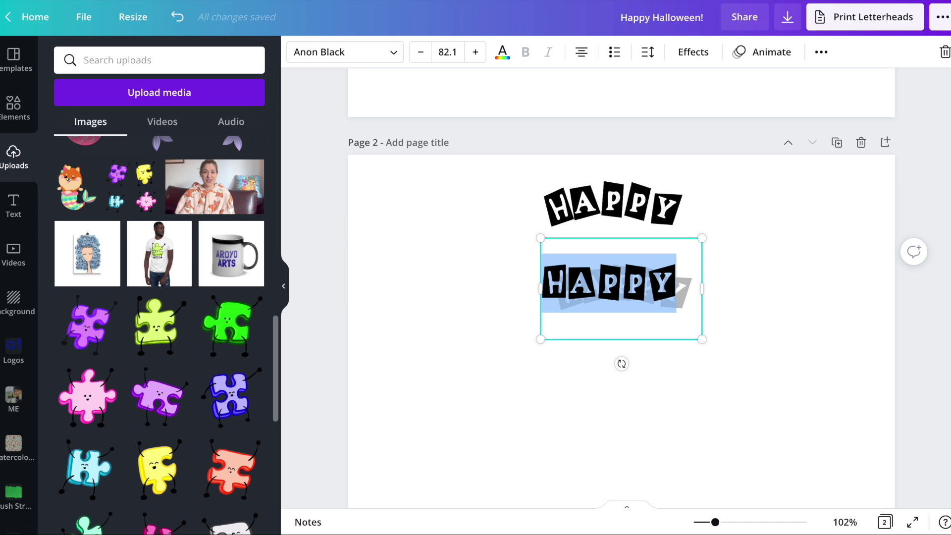
type("BIRTHDAY!")
left_click(807, 244)
Remove the curve from both the HAPPY and BIRTHDAY! texts on page 2
left_click(611, 210)
left_click(686, 59)
left_click(81, 441)
key("Tab")
left_click(63, 457)
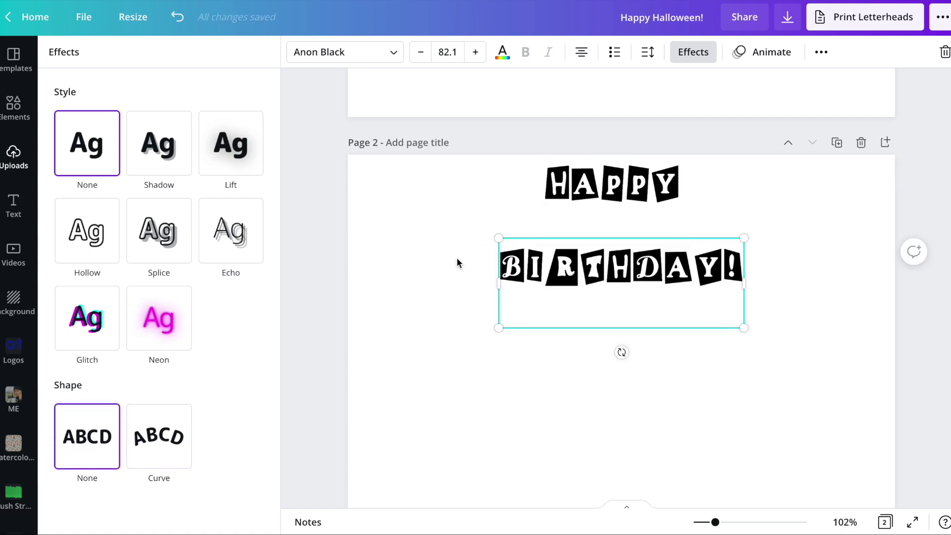
left_click(457, 263)
Move BIRTHDAY! lower on page 2 and enlarge it to about size 165 and HAPPY to about size 186
left_click_drag(616, 276, 615, 404)
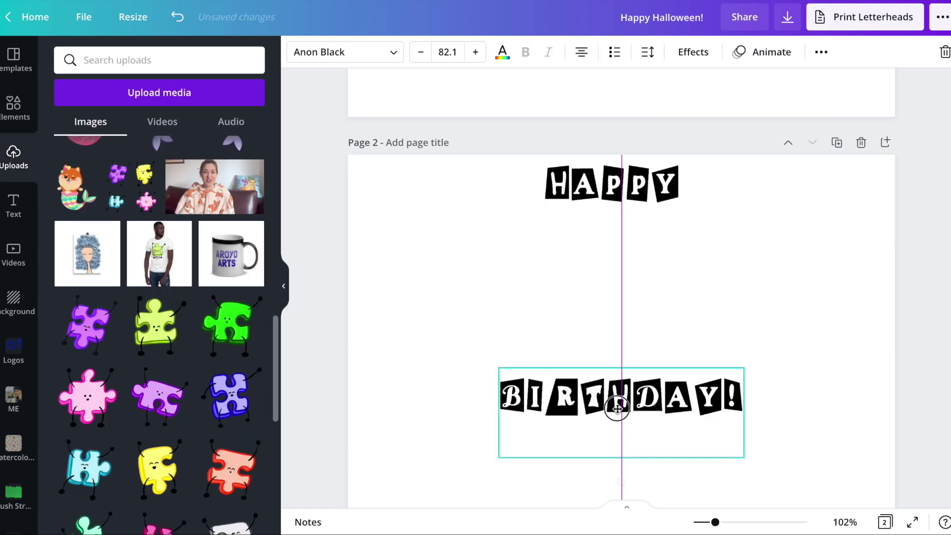
left_click_drag(500, 367, 370, 278)
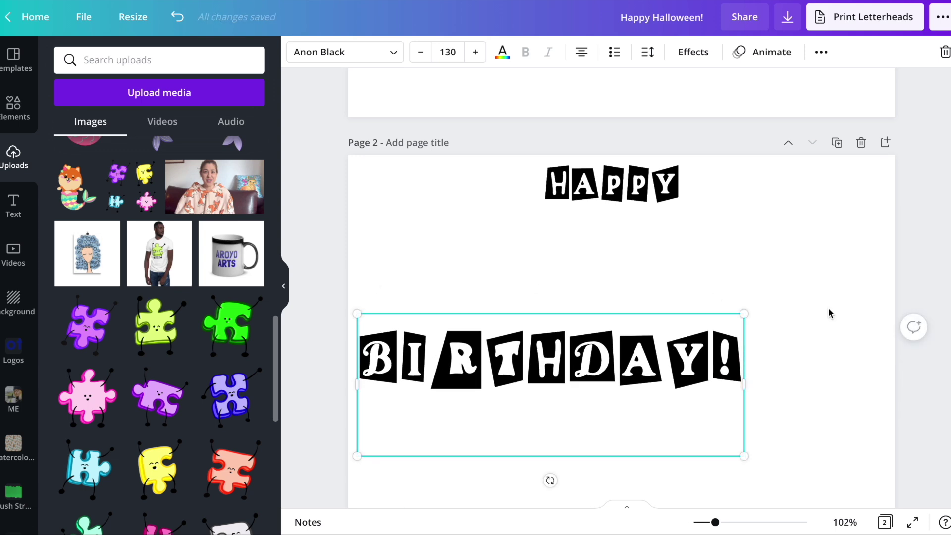
left_click_drag(744, 314, 851, 282)
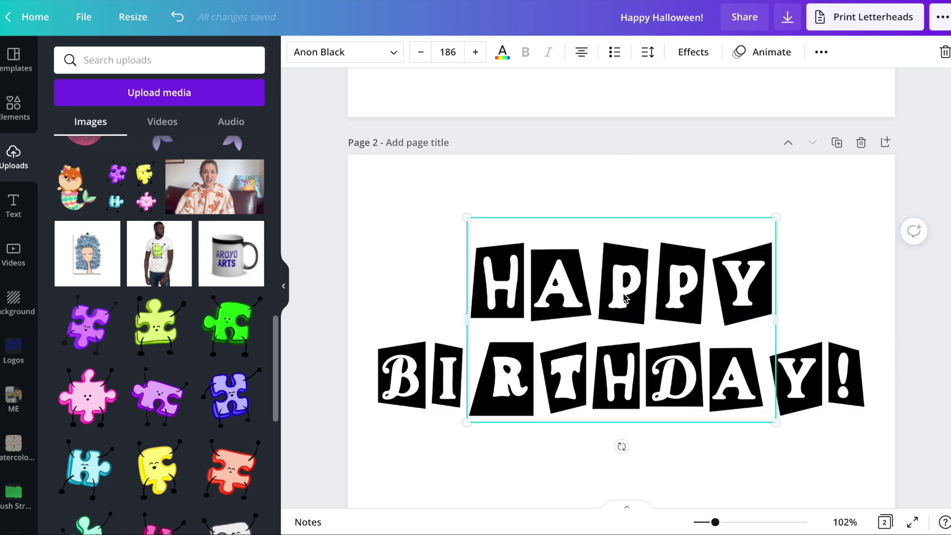
Colour the A of HAPPY on page 2 green, its first P orange and its second P green
left_click(597, 301)
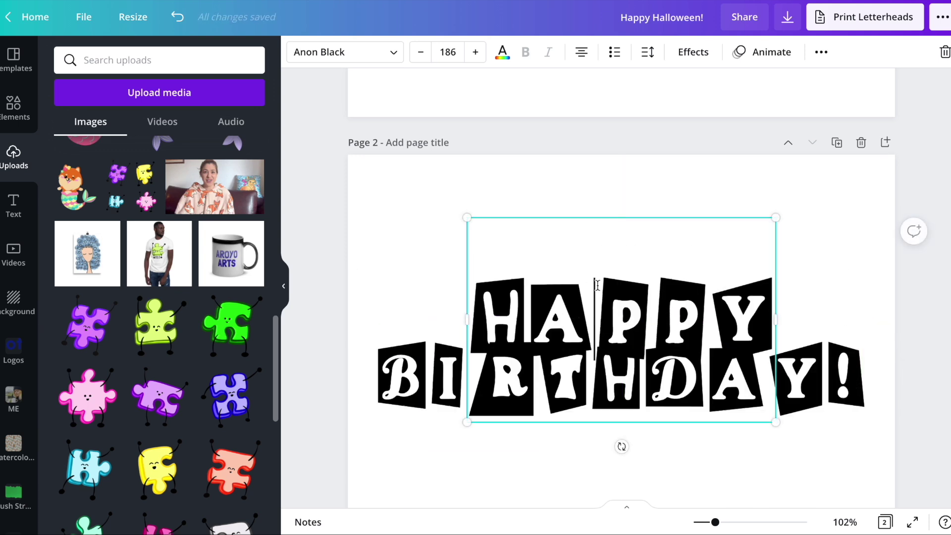
left_click_drag(597, 301, 550, 300)
left_click(502, 52)
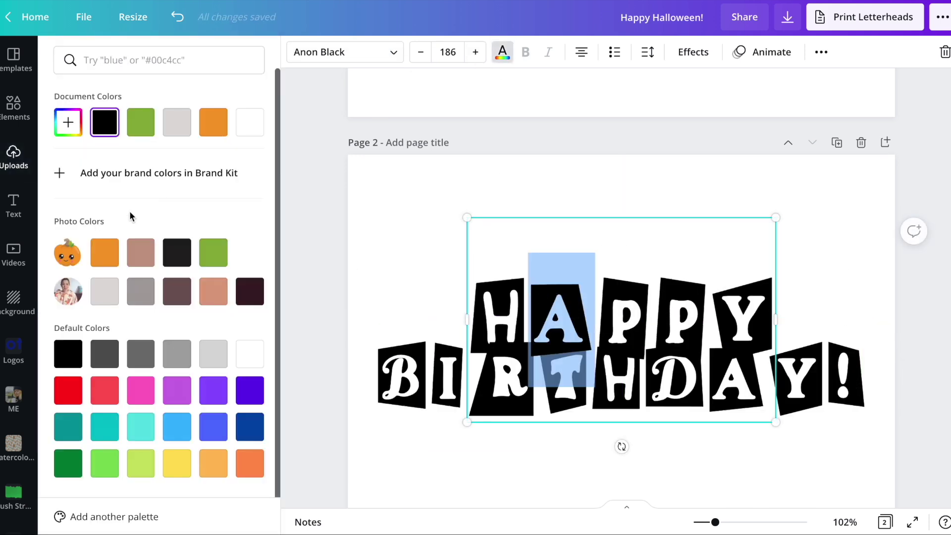
left_click(137, 125)
left_click_drag(667, 308, 616, 310)
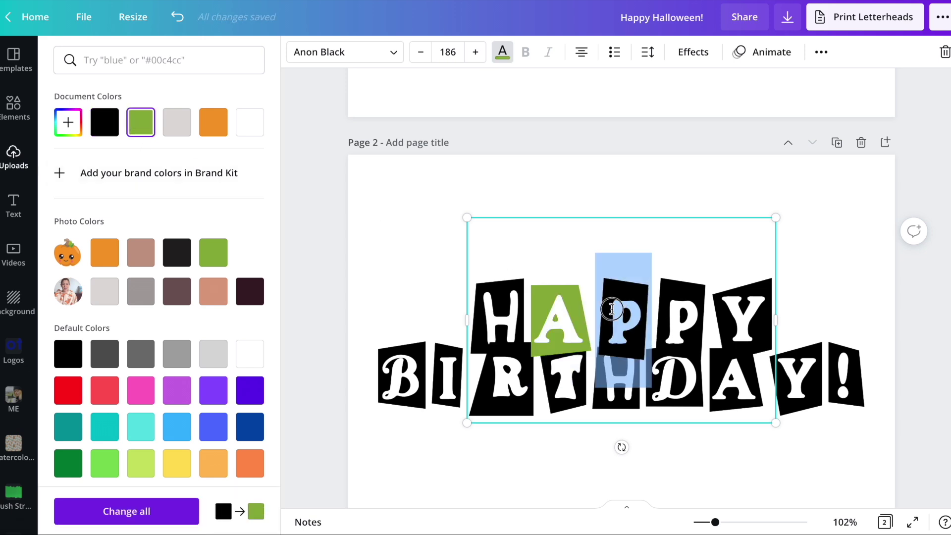
left_click(222, 132)
left_click_drag(707, 319, 652, 317)
left_click(149, 124)
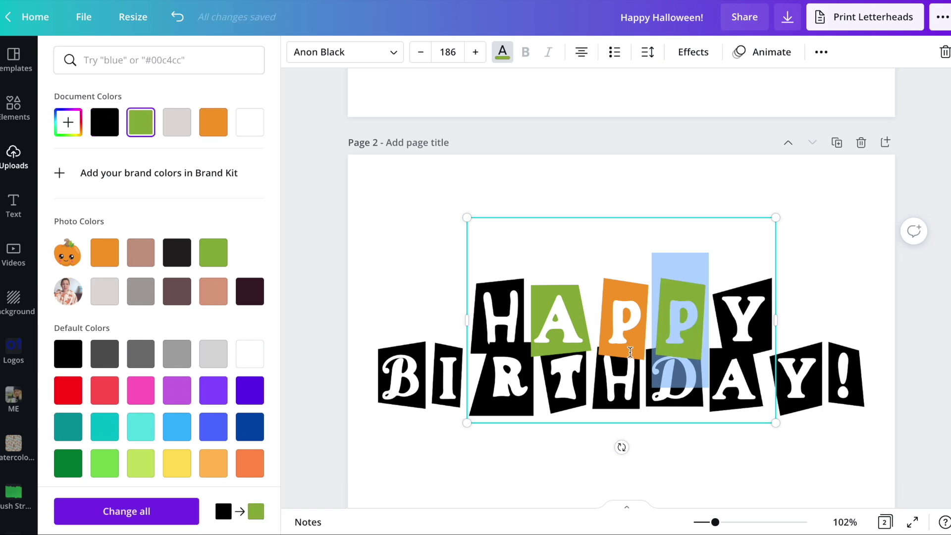
left_click(408, 249)
Space the two text lines apart on page 2 and replace the BIRTHDAY! wording with PRIDE
left_click(691, 297)
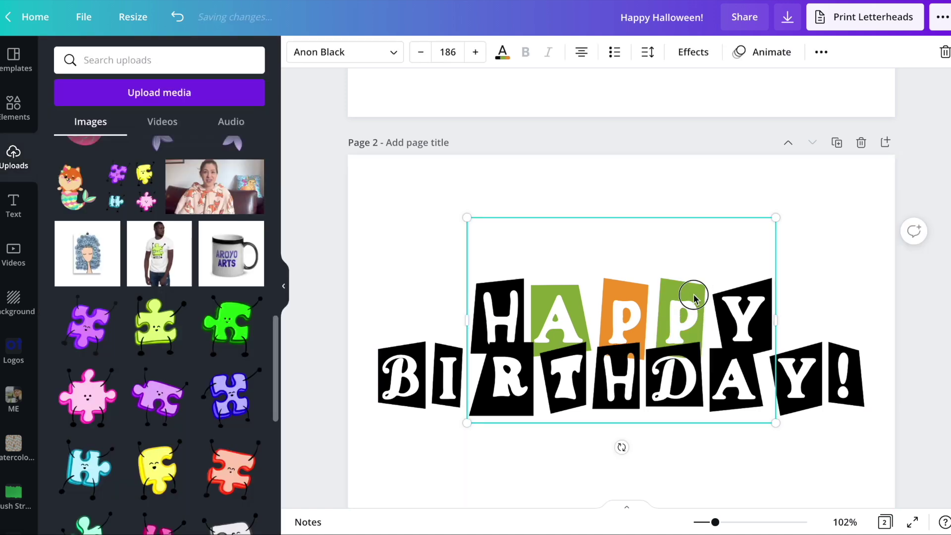
left_click_drag(690, 297, 690, 230)
left_click(684, 376)
left_click(683, 376)
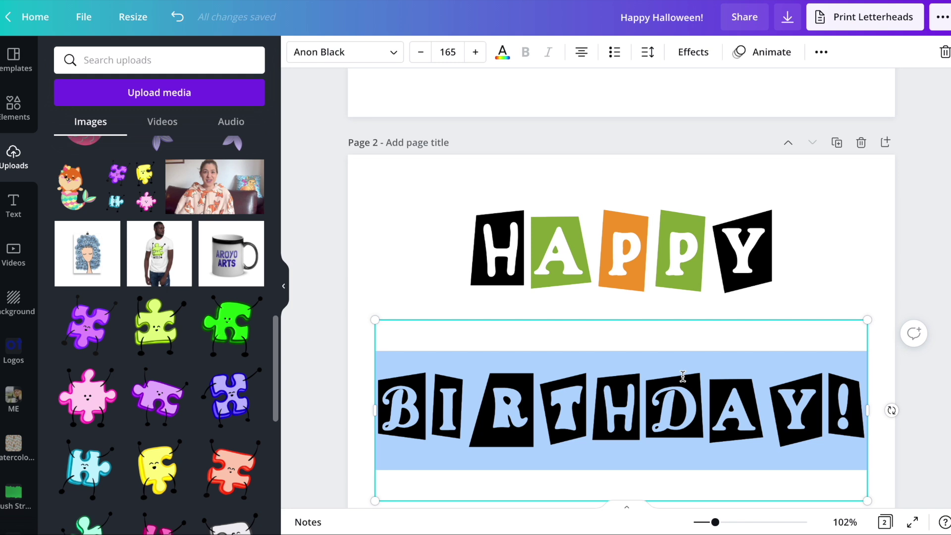
type("PRIDE")
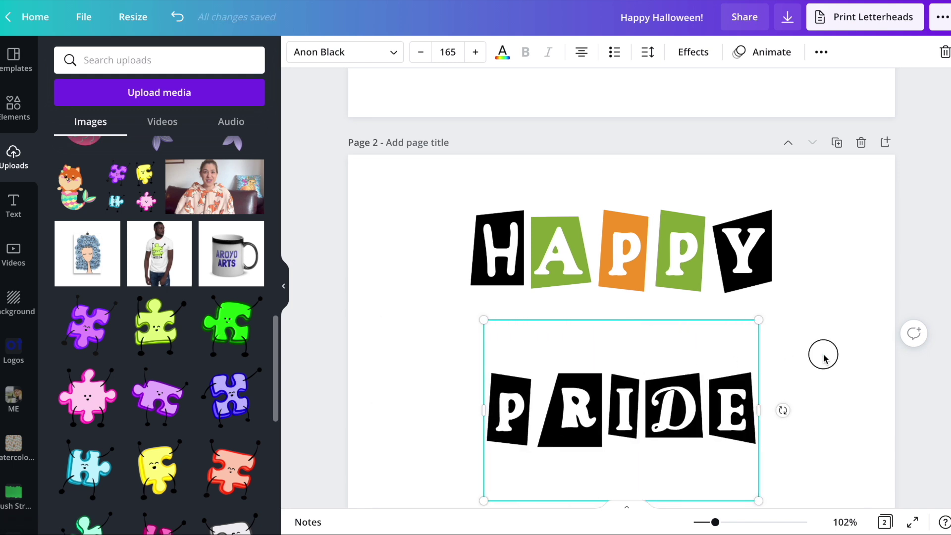
left_click(823, 356)
Colour the letter P of PRIDE purple
left_click(539, 413)
left_click(541, 413)
key("shift+End")
left_click(537, 413)
left_click_drag(537, 412, 509, 410)
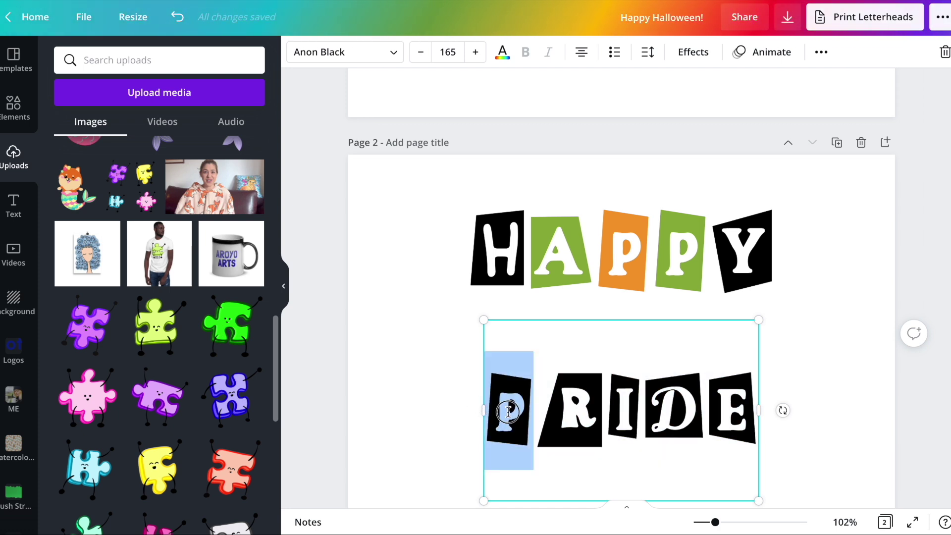
left_click(503, 53)
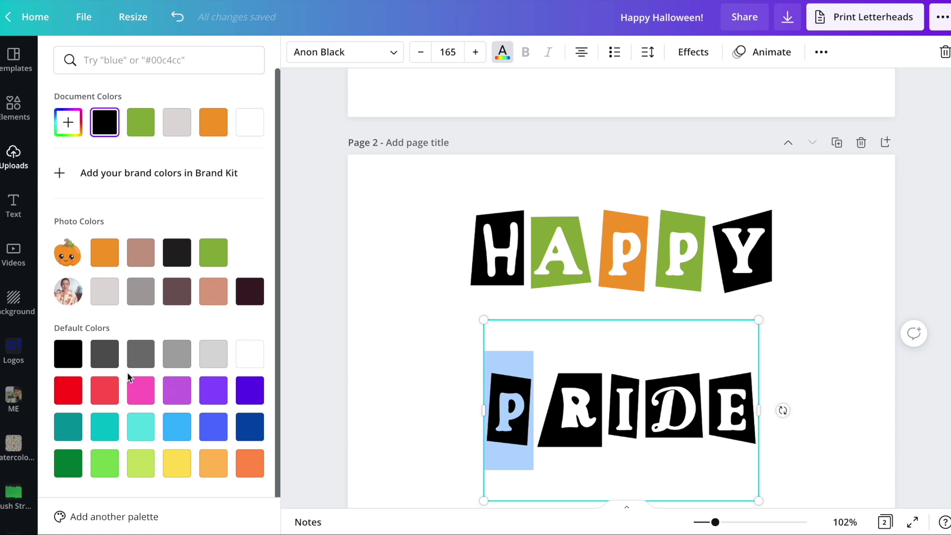
left_click(213, 391)
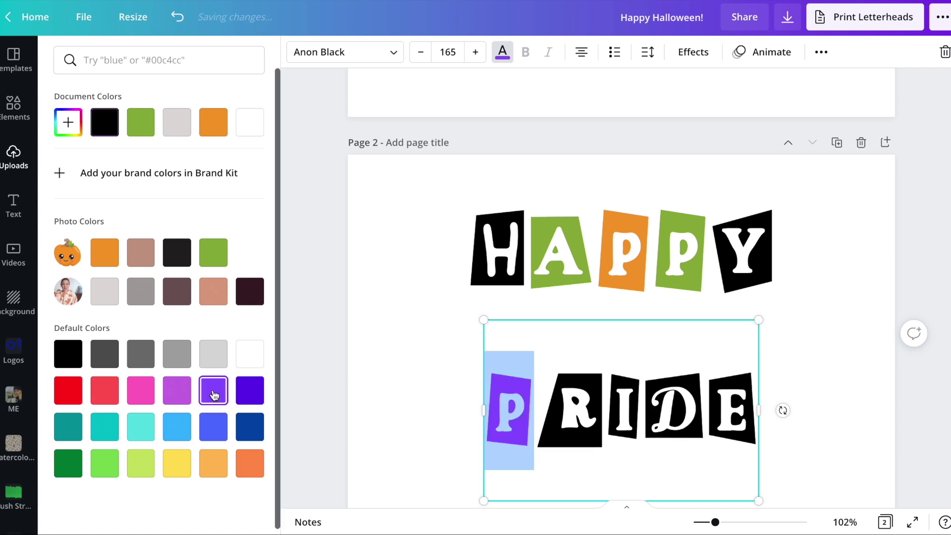
Colour the R of PRIDE light blue and the I lime green
left_click(599, 411)
left_click_drag(602, 412, 535, 411)
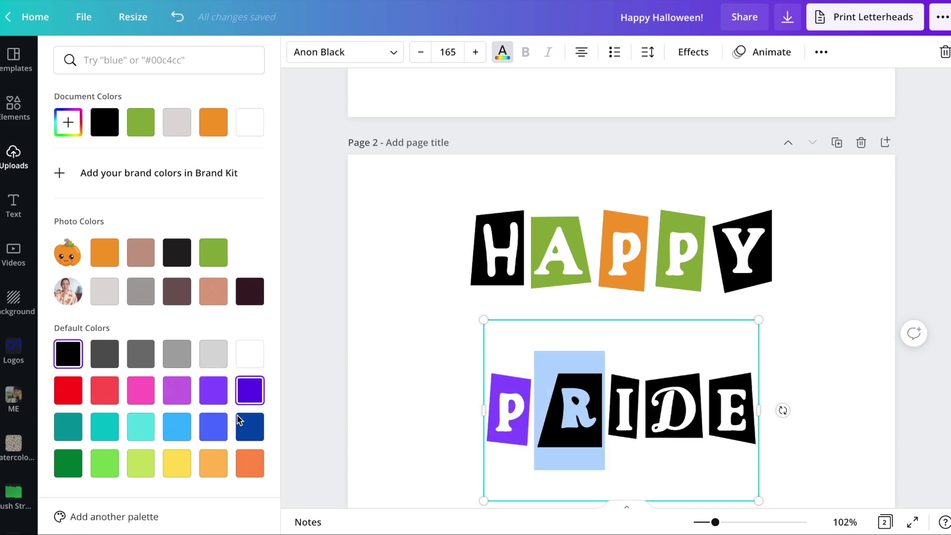
left_click(176, 426)
left_click_drag(642, 411, 606, 411)
left_click(138, 469)
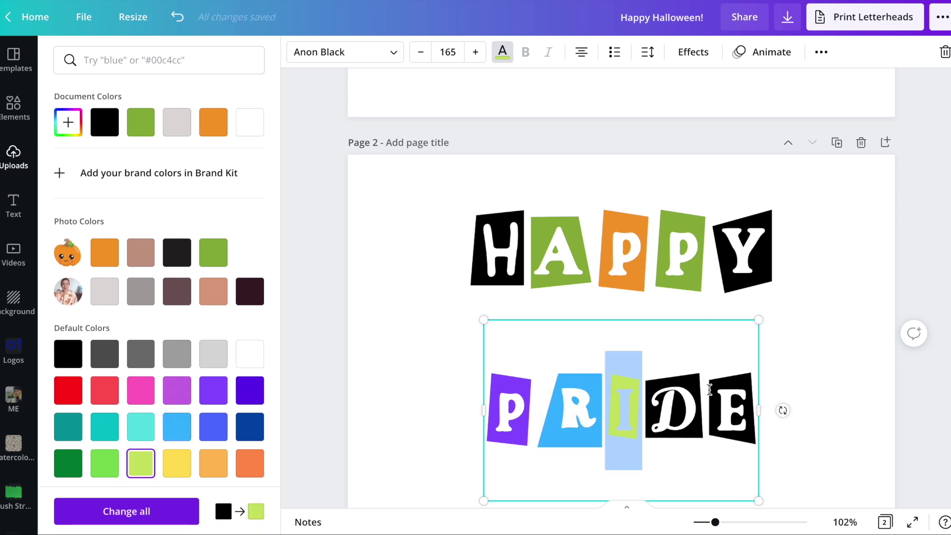
Colour the D of PRIDE yellow and the E light orange
left_click_drag(709, 390, 643, 411)
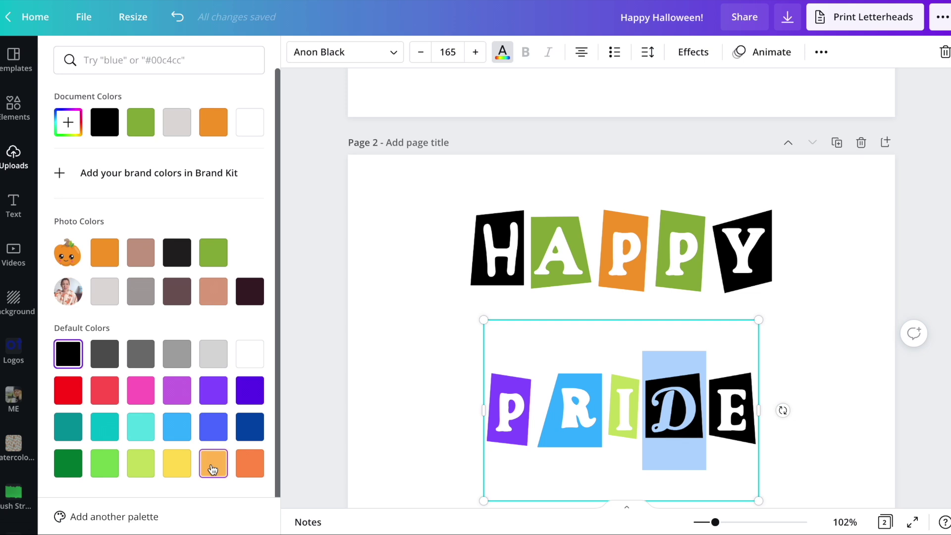
left_click(184, 465)
left_click_drag(745, 416, 709, 411)
left_click(214, 466)
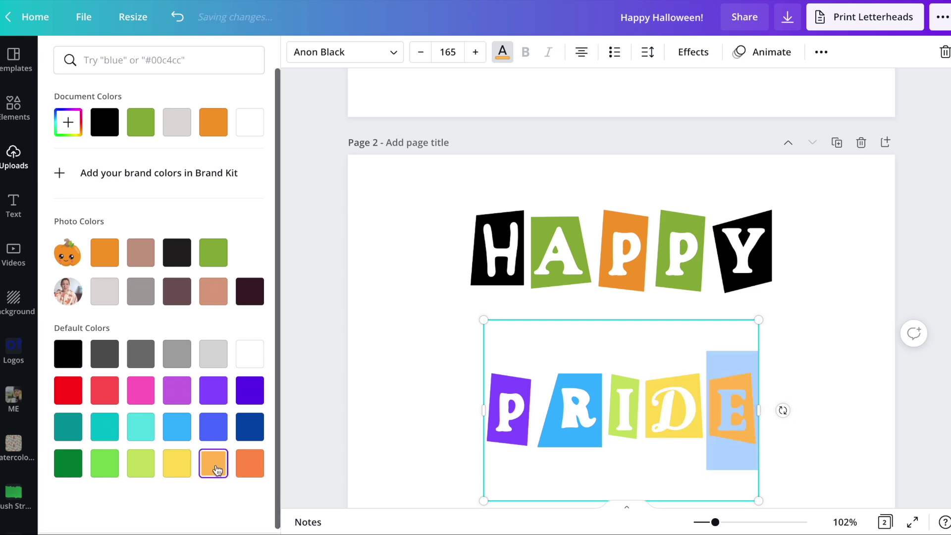
Add an exclamation mark after PRIDE and colour it light red
key("Right")
type("!")
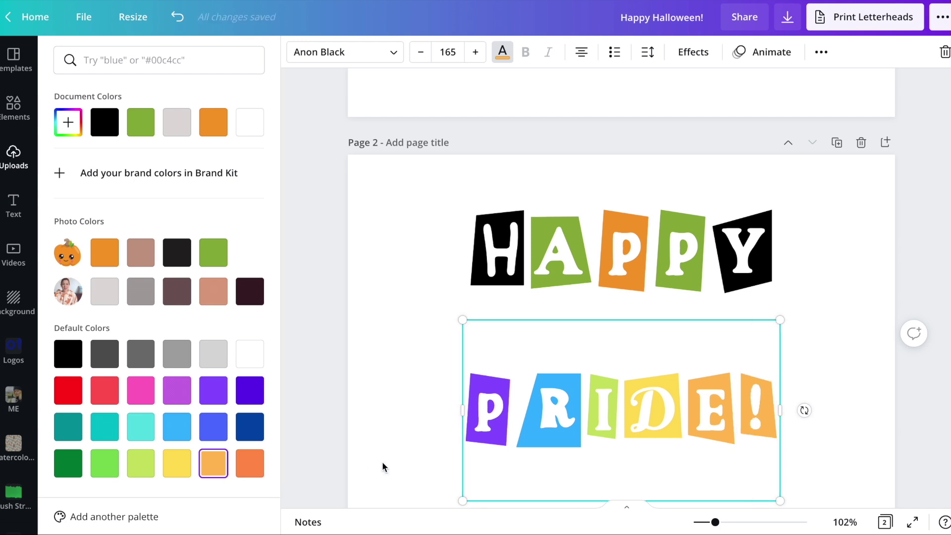
left_click_drag(741, 394, 783, 395)
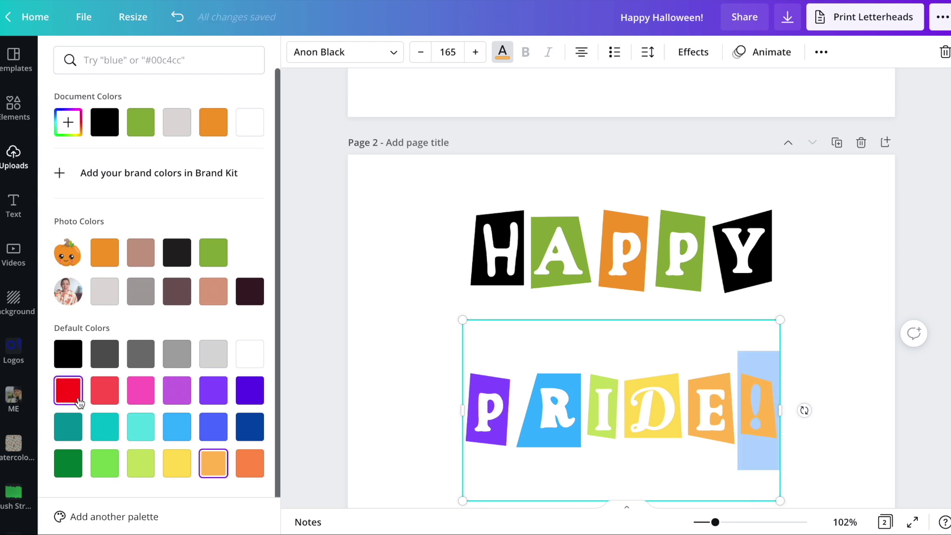
left_click(104, 391)
left_click(408, 366)
scroll(407, 325, "down", 1)
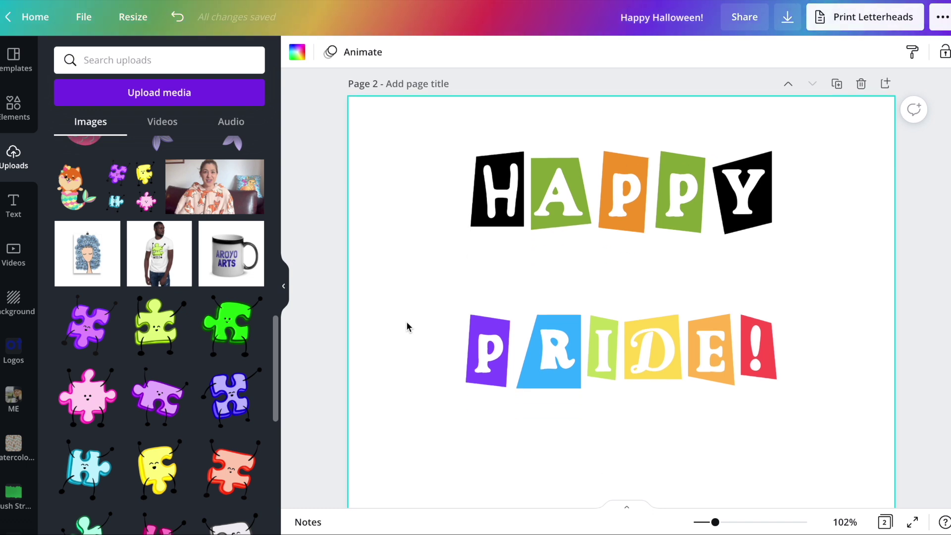